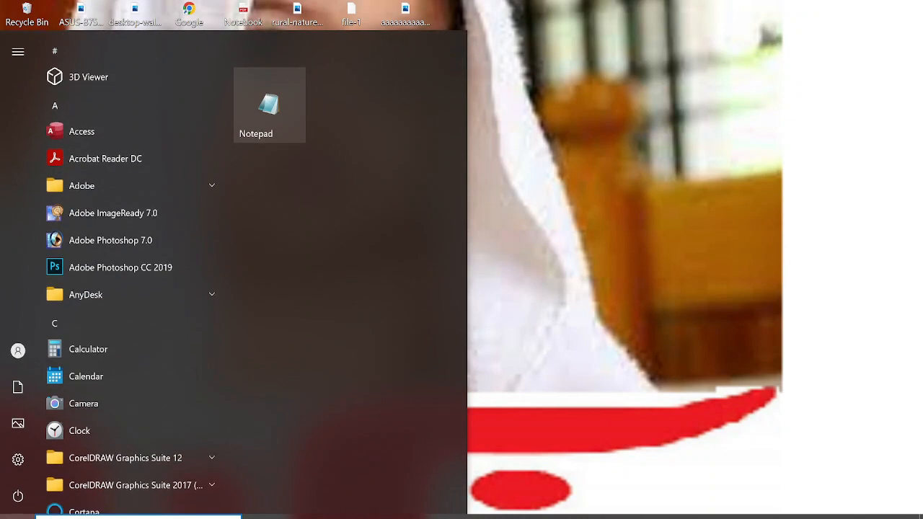
scroll(130, 274, "down", 2)
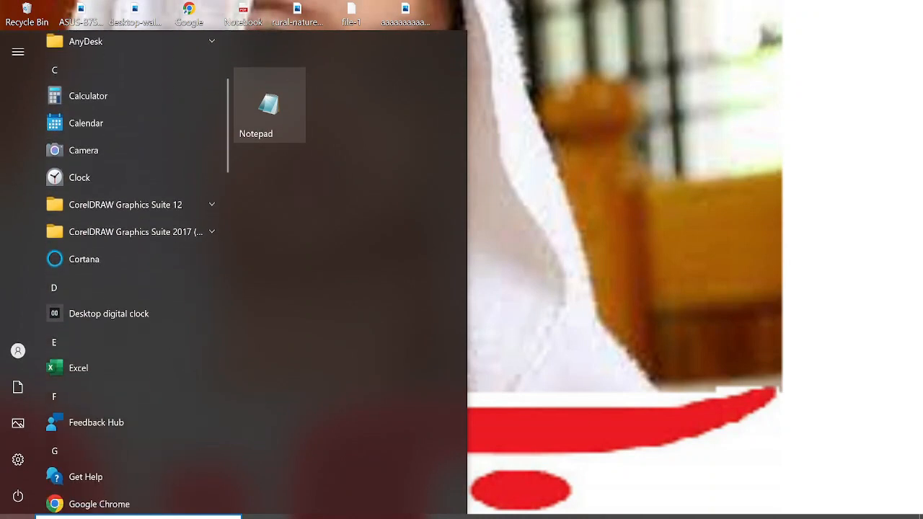
Start Excel, dismiss the PowerPoint missing-file message and close the PowerPoint window.
left_click(88, 315)
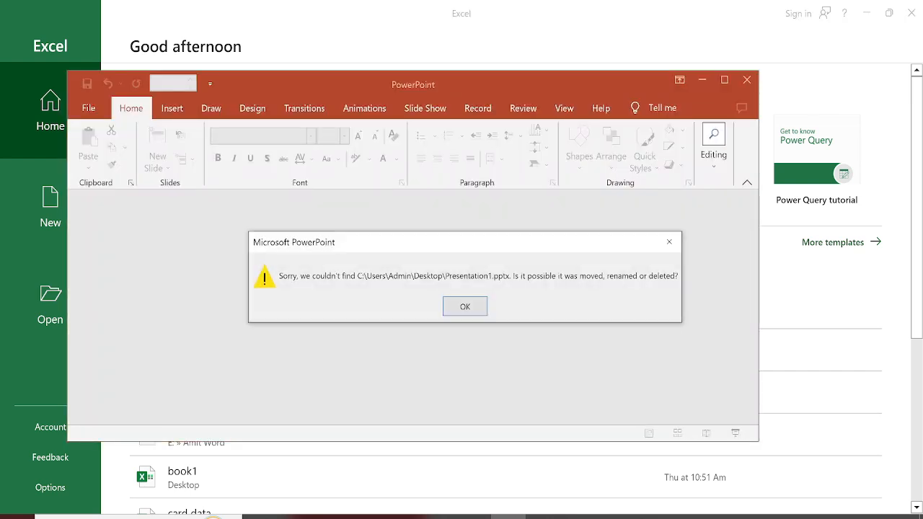
left_click(667, 241)
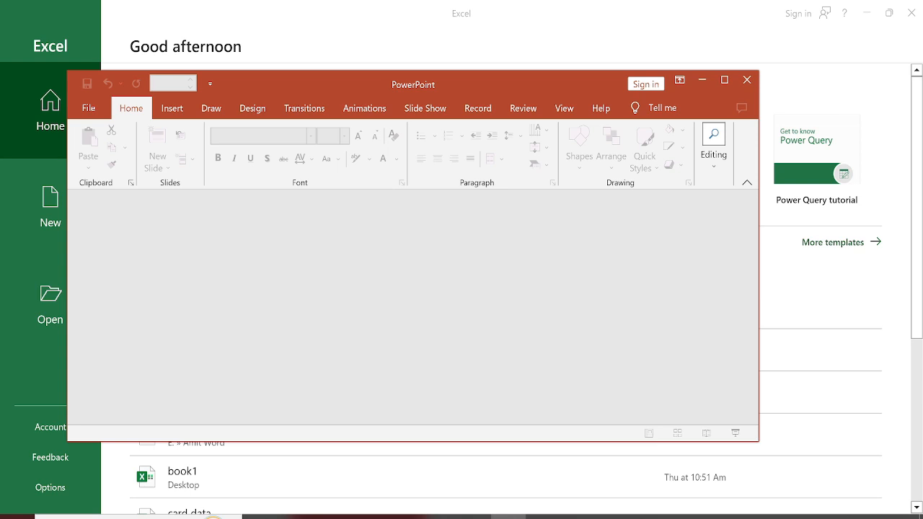
left_click(747, 80)
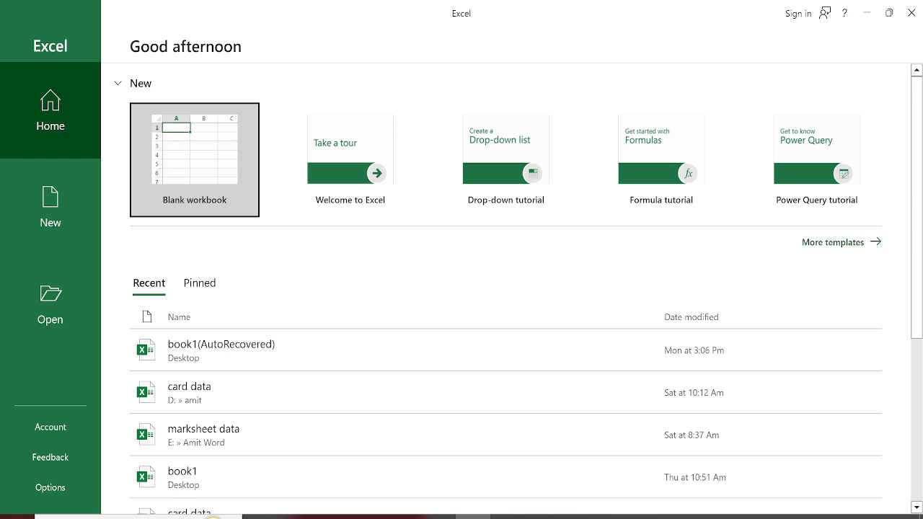
Create a blank workbook, add a second worksheet to it and return to Sheet1.
key("Return")
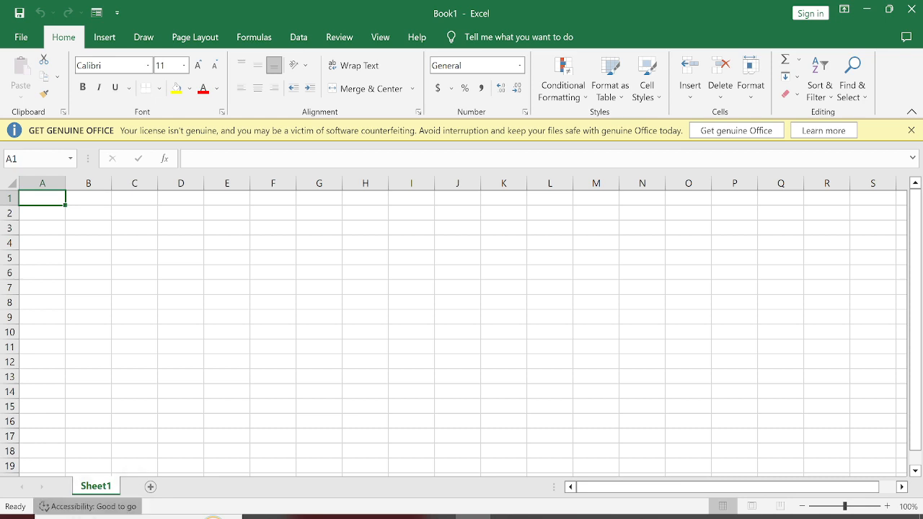
left_click(151, 487)
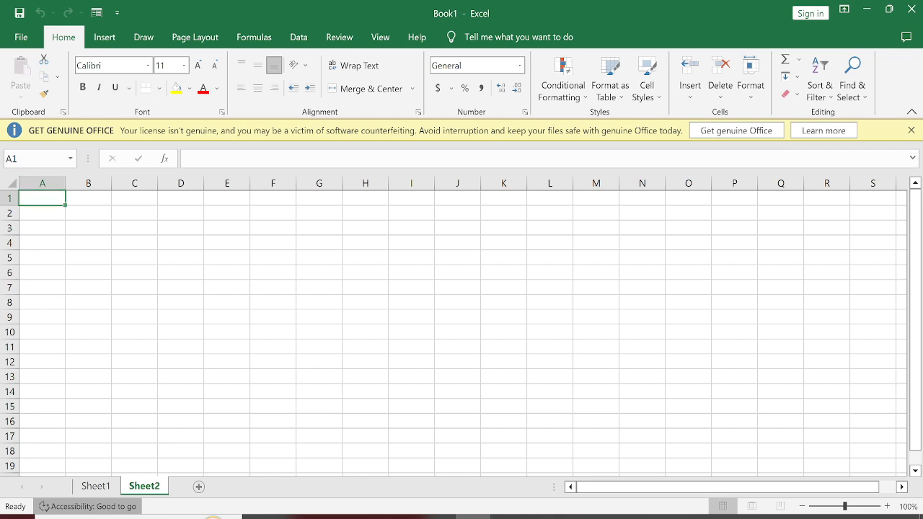
left_click(96, 486)
left_click(144, 486)
left_click(105, 485)
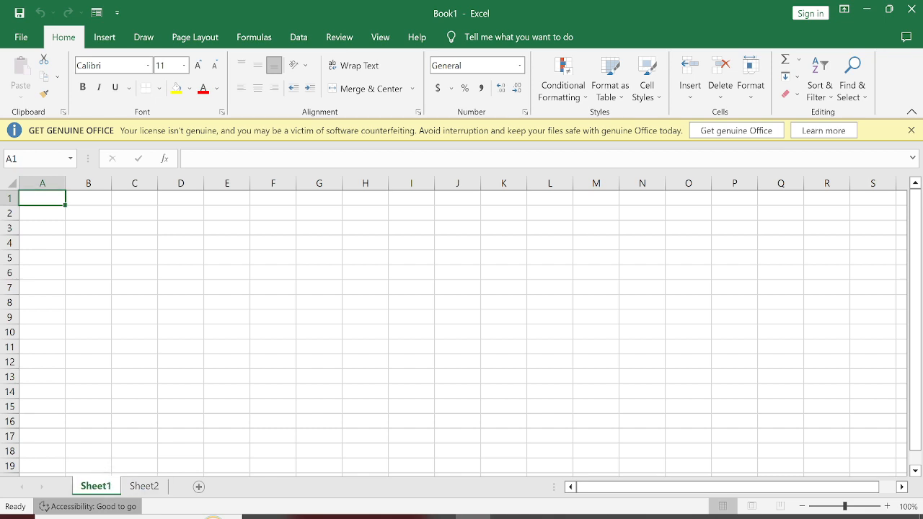
Examine the cells and the row numbering of Sheet1 from cell A1 down past row 150.
left_click(88, 407)
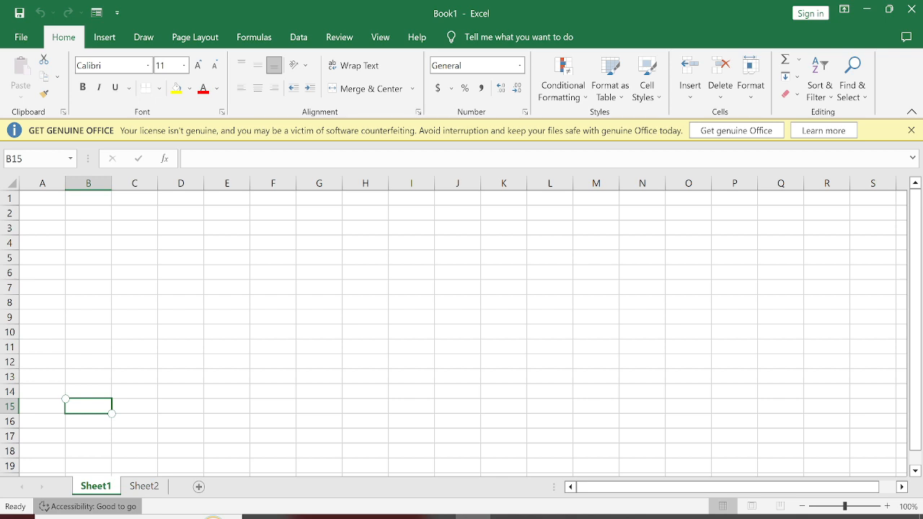
left_click(36, 200)
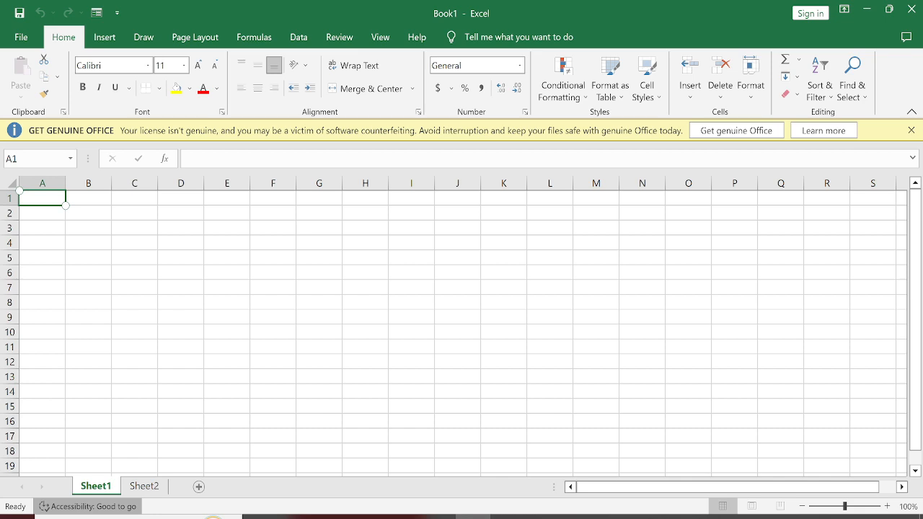
scroll(462, 331, "down", 15)
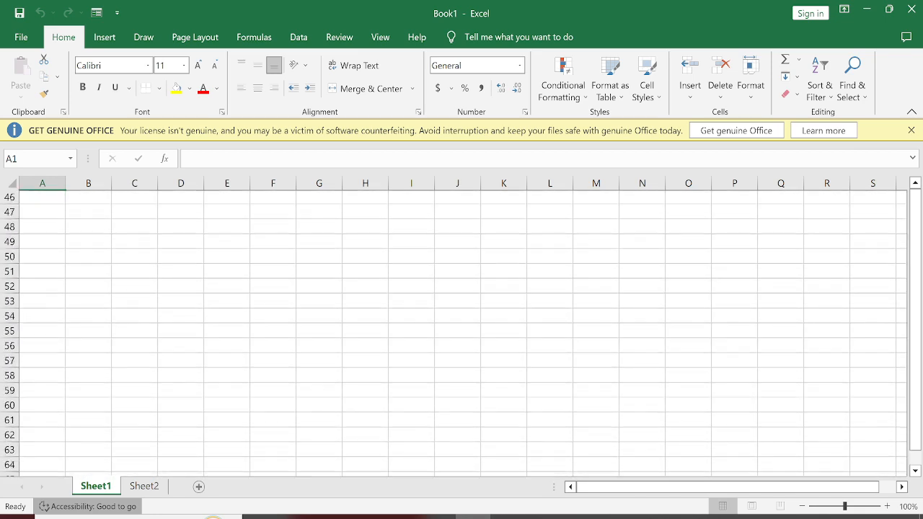
scroll(461, 332, "down", 7)
scroll(462, 332, "down", 3)
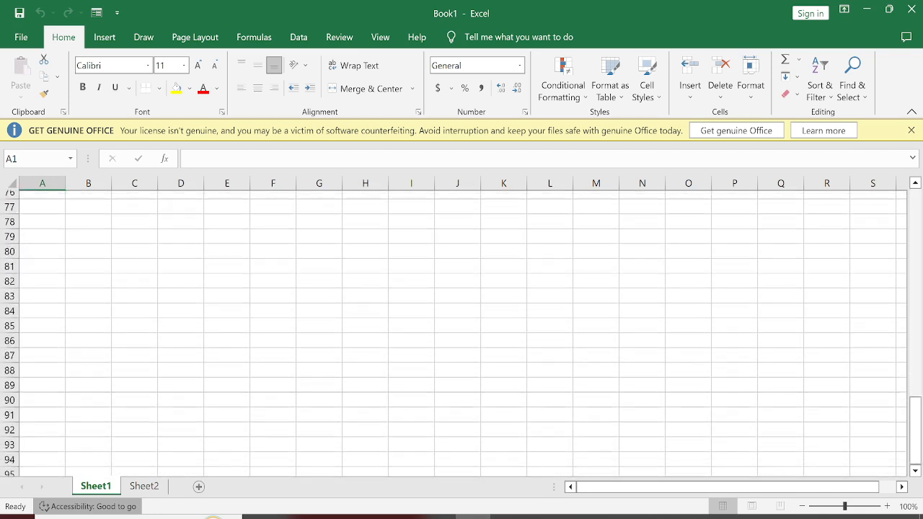
scroll(461, 332, "down", 20)
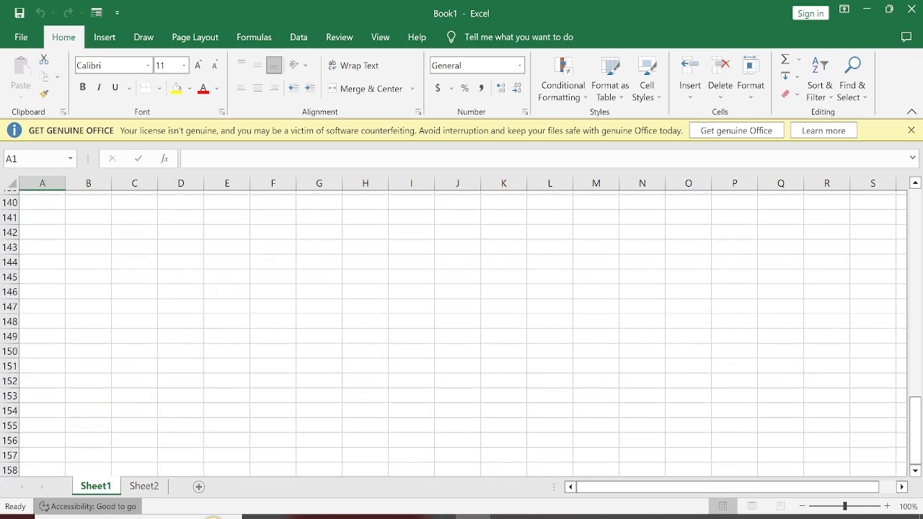
scroll(462, 332, "up", 20)
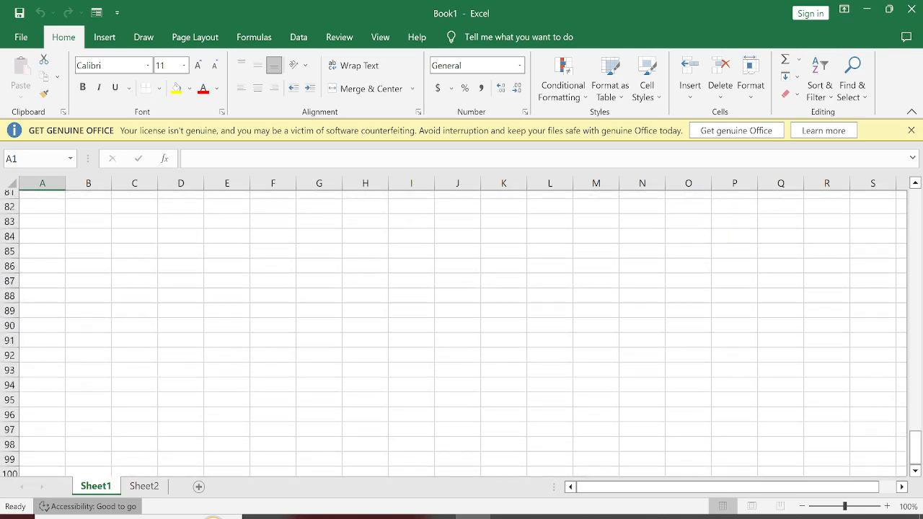
scroll(461, 331, "up", 4)
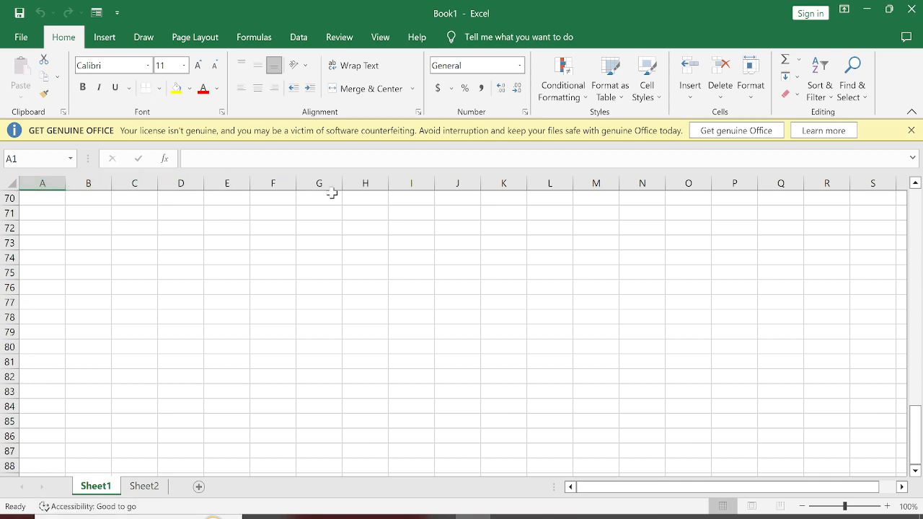
Highlight columns H through D one at a time and rows 70 through 72 to examine the sheet's columns and rows.
left_click(365, 186)
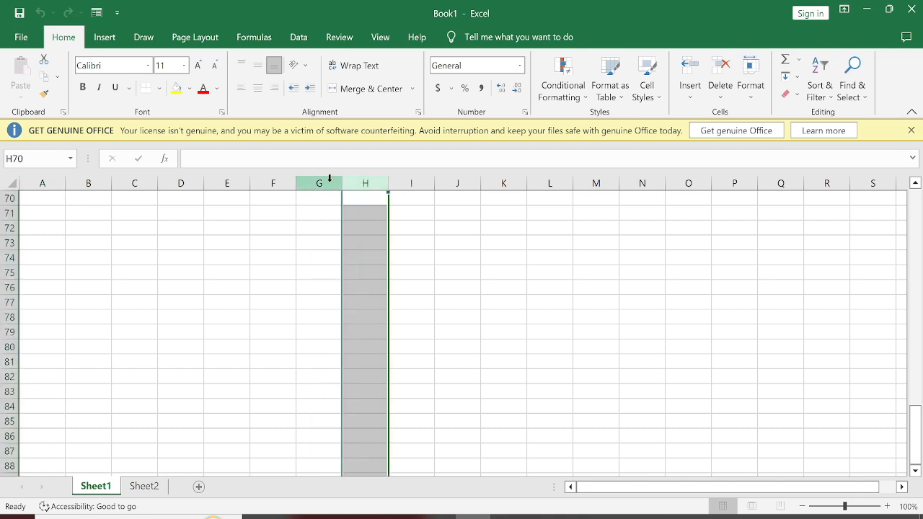
left_click(318, 183)
left_click(269, 183)
left_click(224, 183)
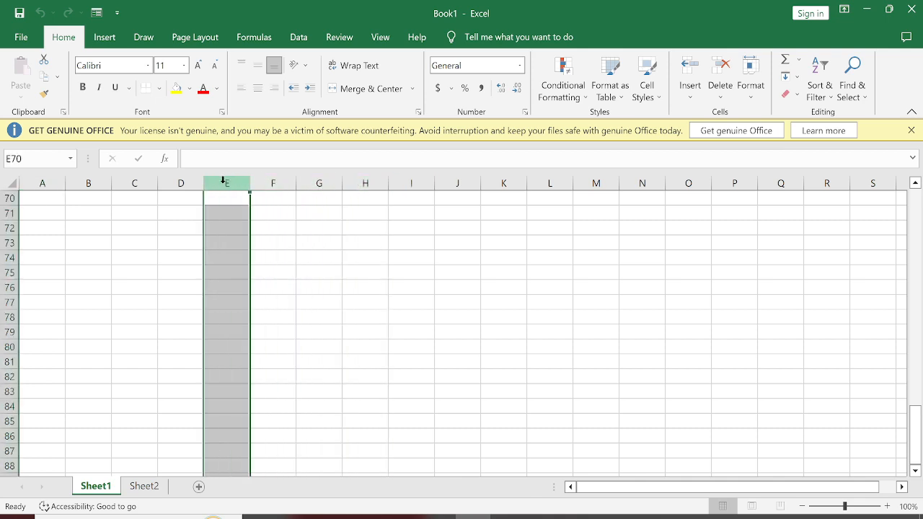
left_click(180, 184)
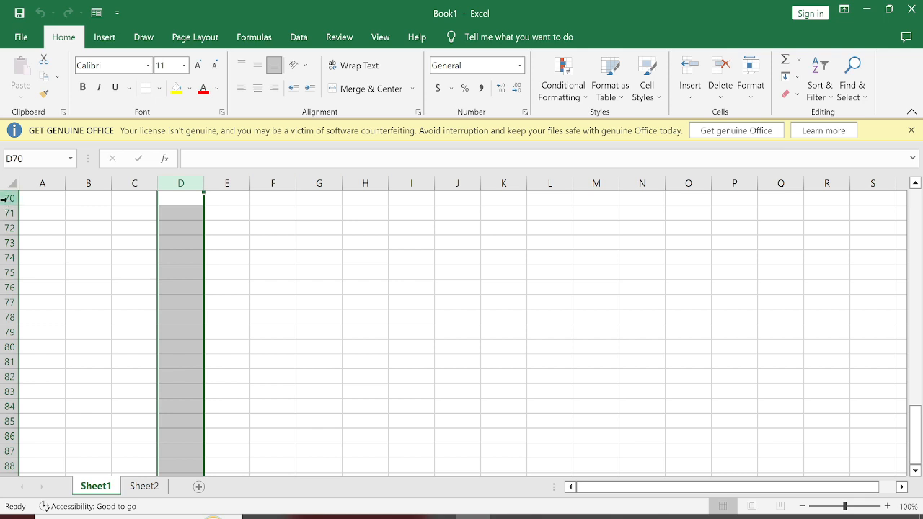
left_click(9, 198)
left_click(8, 213)
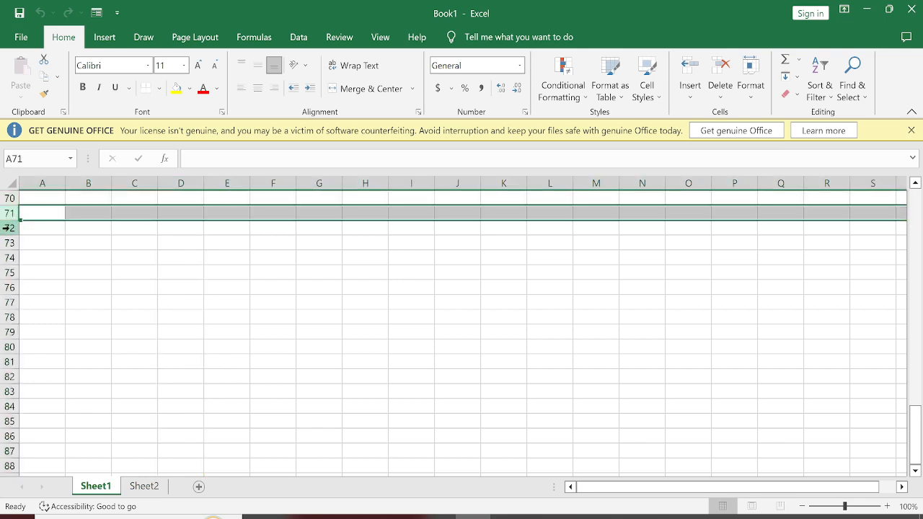
left_click(9, 228)
left_click(133, 278)
Highlight the range A1:E4 on Sheet1, look at Sheet2 and return to Sheet1.
scroll(46, 250, "up", 20)
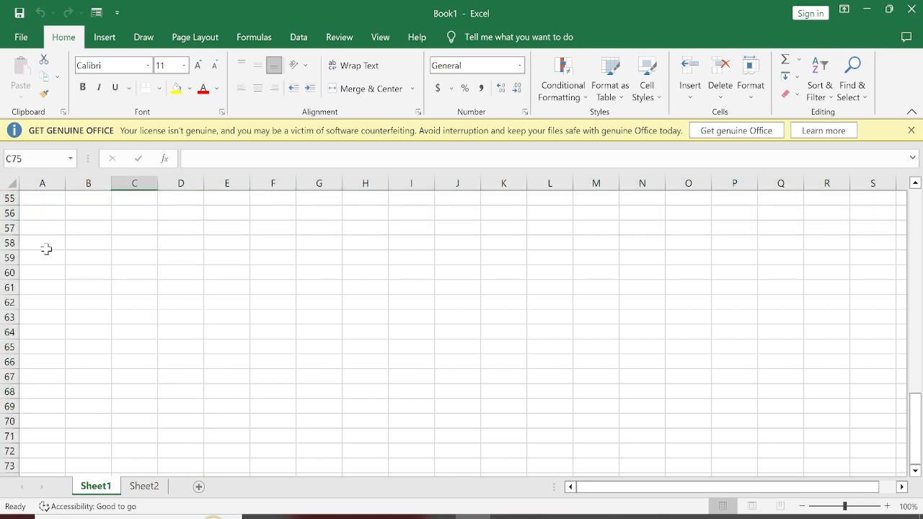
scroll(27, 228, "up", 2)
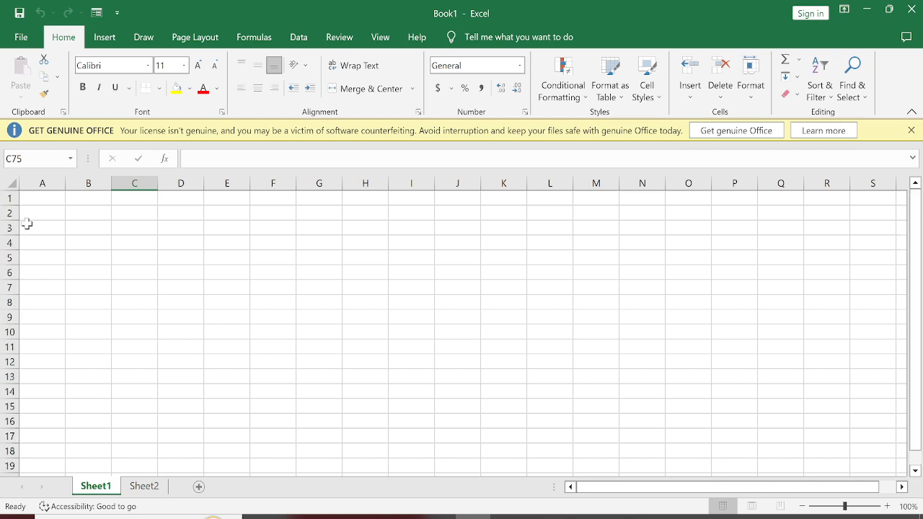
left_click_drag(49, 201, 229, 244)
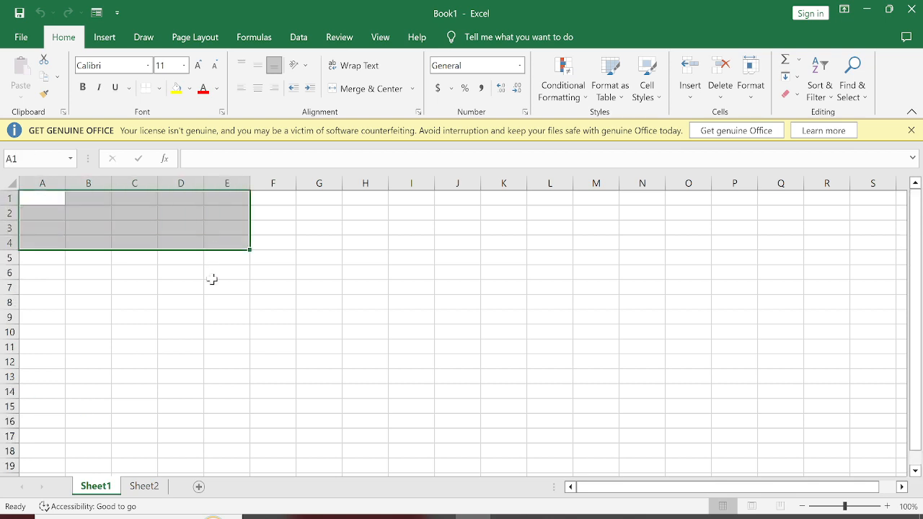
left_click(181, 377)
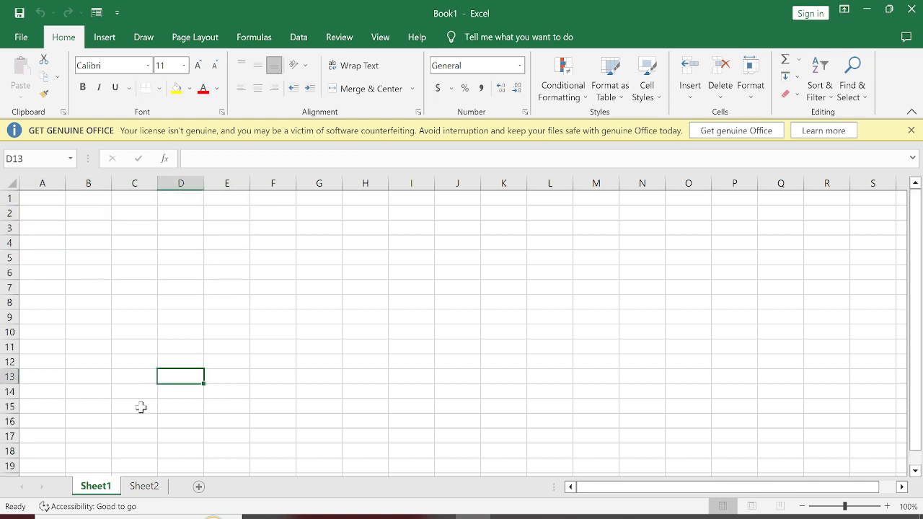
left_click(155, 491)
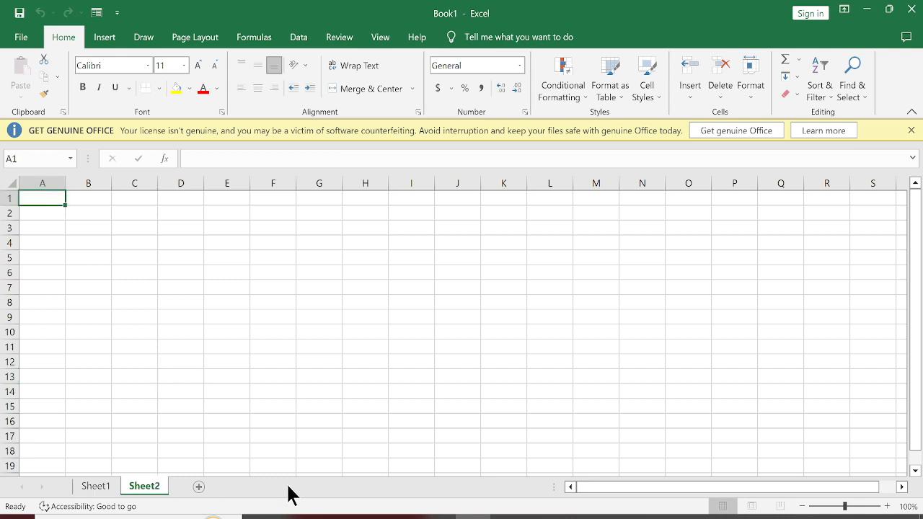
left_click(88, 488)
Go to the last row of column A to read its row number and return to cell A1.
left_click(34, 197)
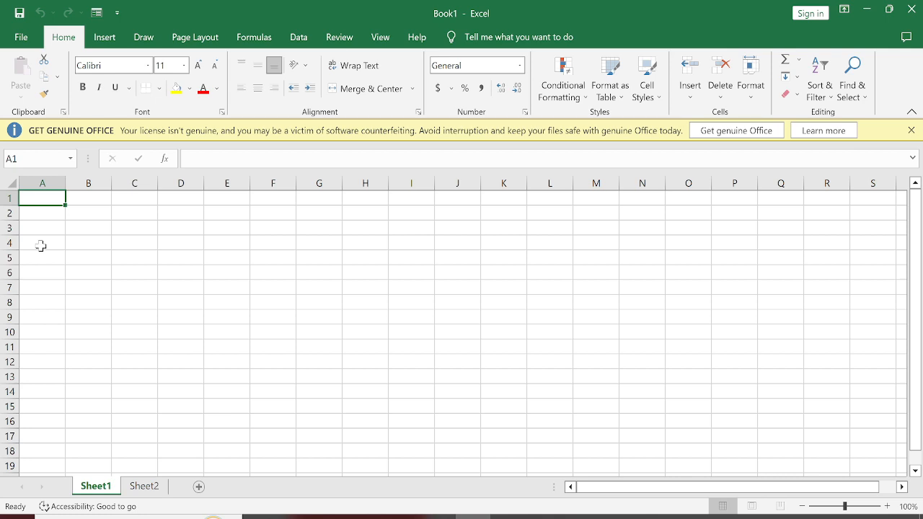
key("Down")
key("Down")
key("Down")
key("Down")
key("Down")
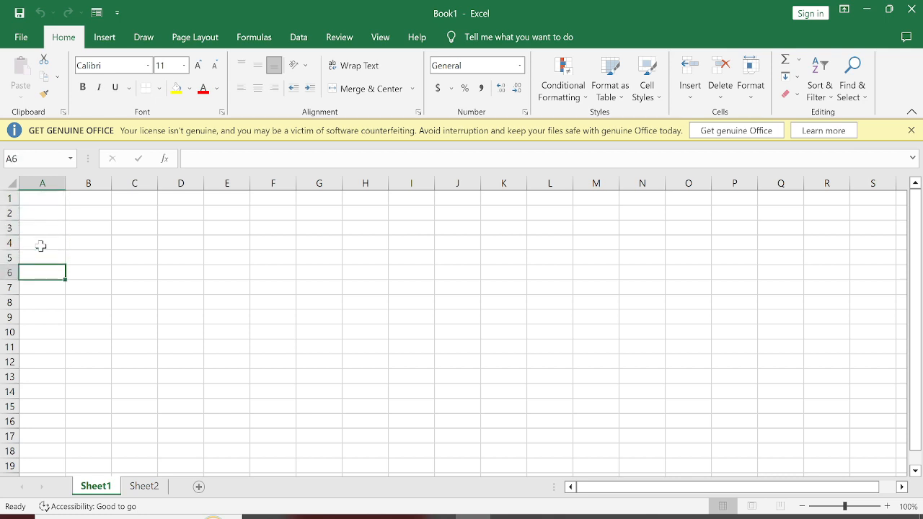
key("ctrl+Down")
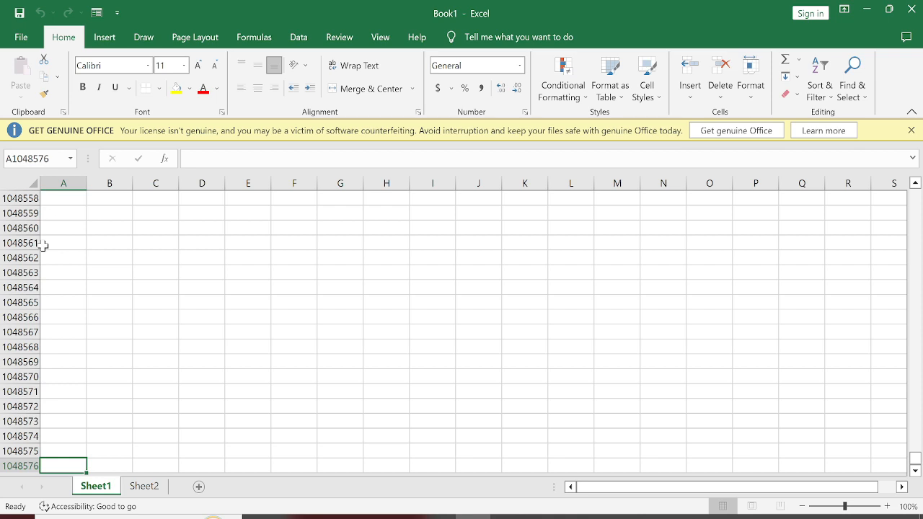
key("ctrl+Home")
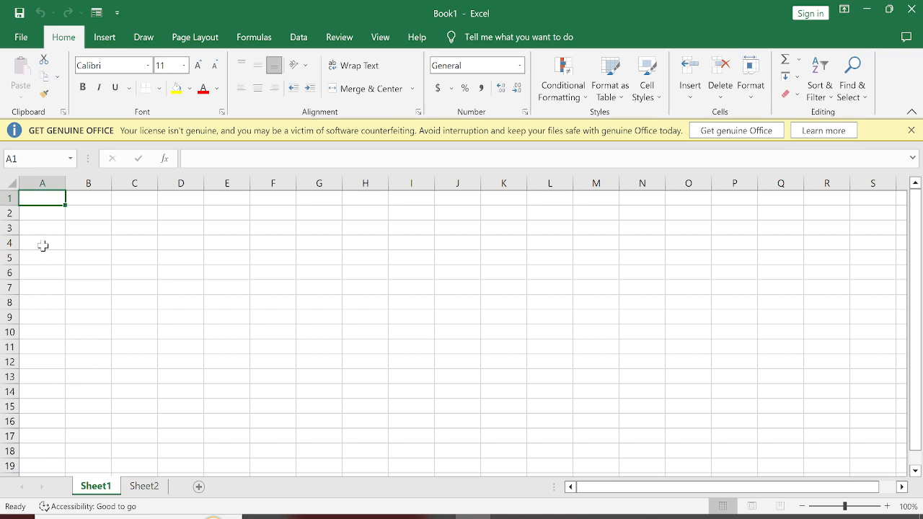
Enter the total row count 1048576 in cell F4.
left_click(251, 246)
type("10")
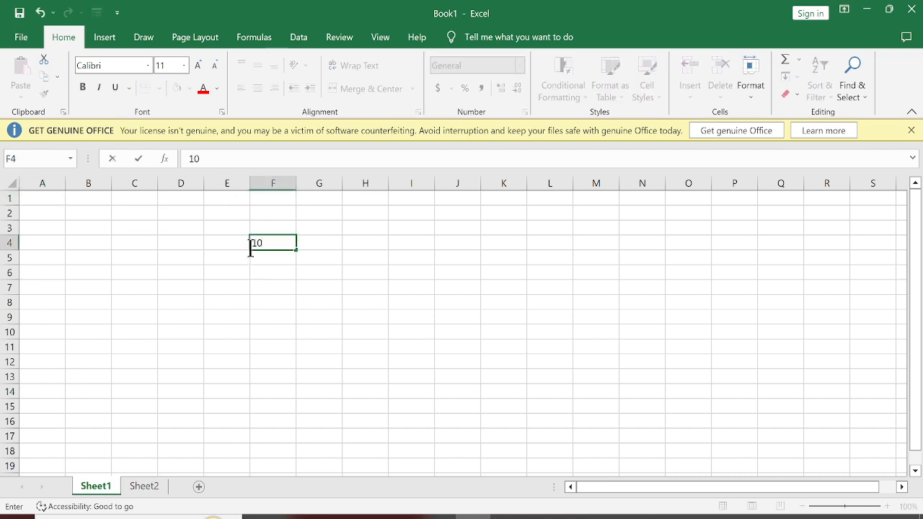
type("48576")
key("Return")
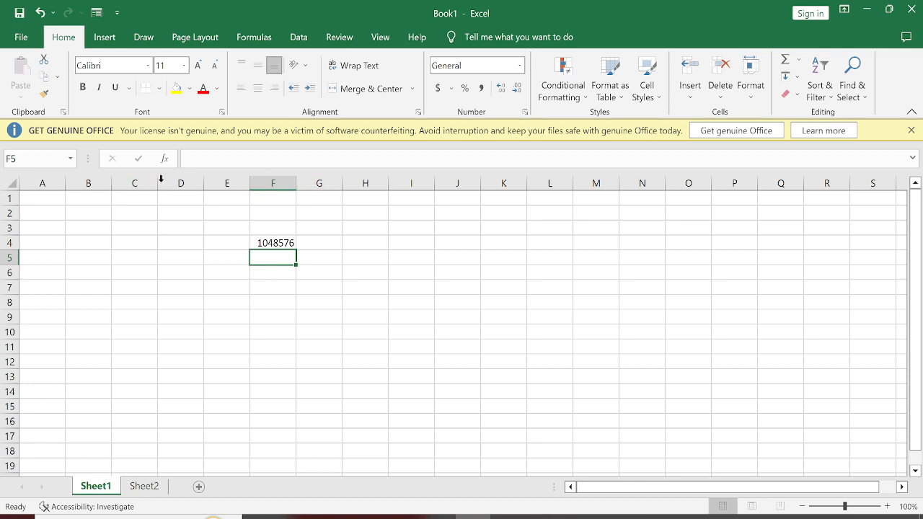
Examine the column lettering along row 3 past column CK and return to cell A3.
left_click(232, 209)
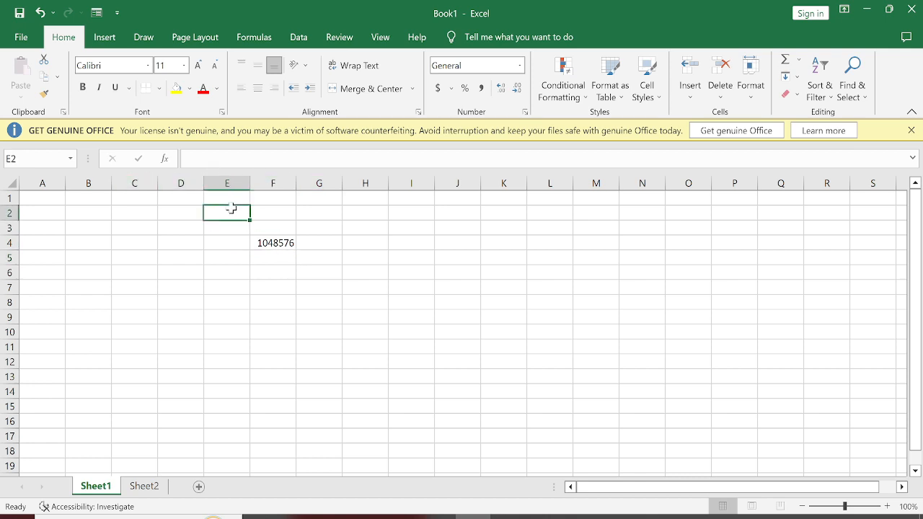
key("Down")
key("Right")
key("Right")
key("Right")
key("Right")
key("Right")
key("Right")
key("Right")
key("Right")
key("Right")
key("Right")
key("Right")
key("Right")
key("Right")
key("Right")
key("Right")
key("Right")
key("Right")
key("Right")
key("Right")
key("Right")
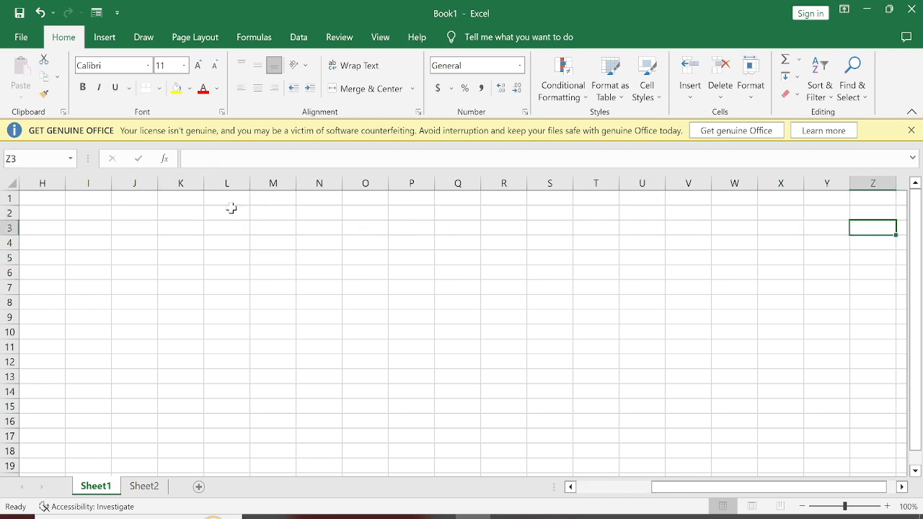
key("Right")
key("Right")
key("Right")
key("Right")
key("Right")
key("Right")
key("Right")
key("Right")
key("Right")
key("Right")
key("Right")
key("Right")
key("Right")
key("Right")
key("Right")
key("Right")
key("Right")
key("Right")
key("Right")
key("Right")
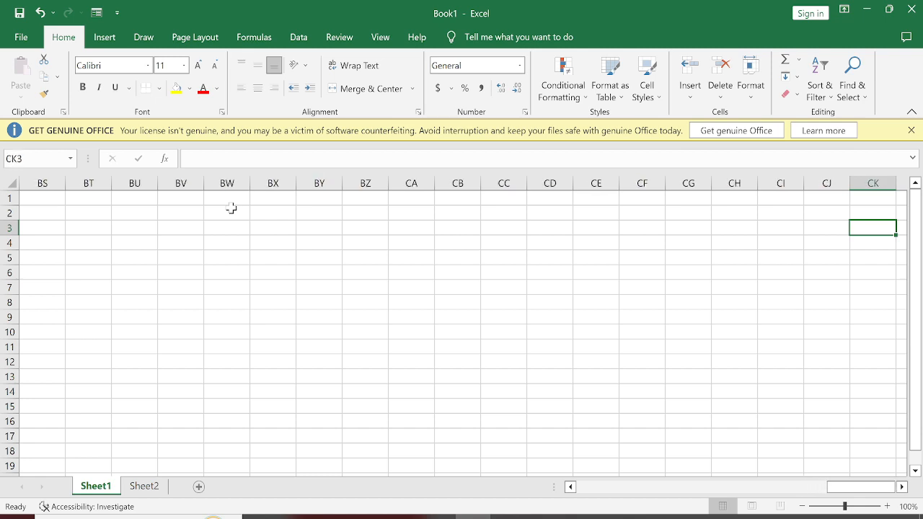
key("Right")
key("Right")
key("Right")
key("Right")
key("Right")
key("Home")
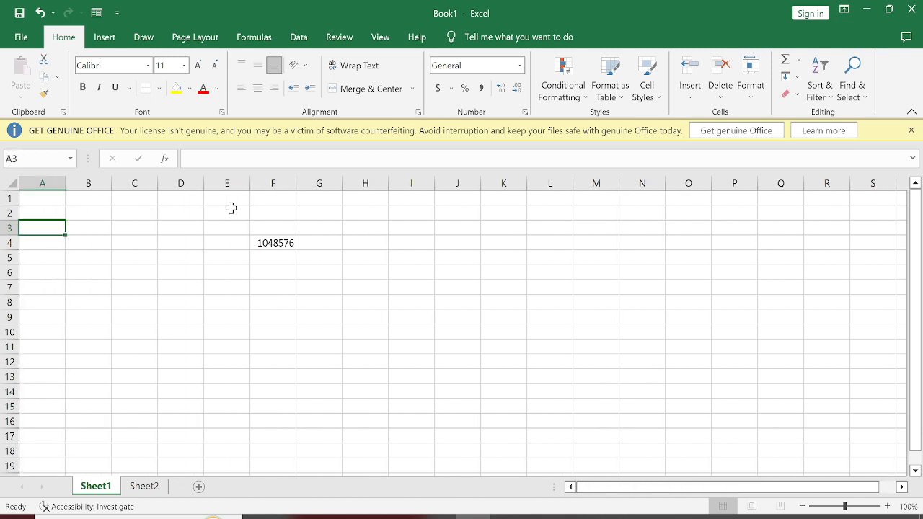
Enter the total column count 16384 in cell F5, directly below the row count.
left_click(266, 259)
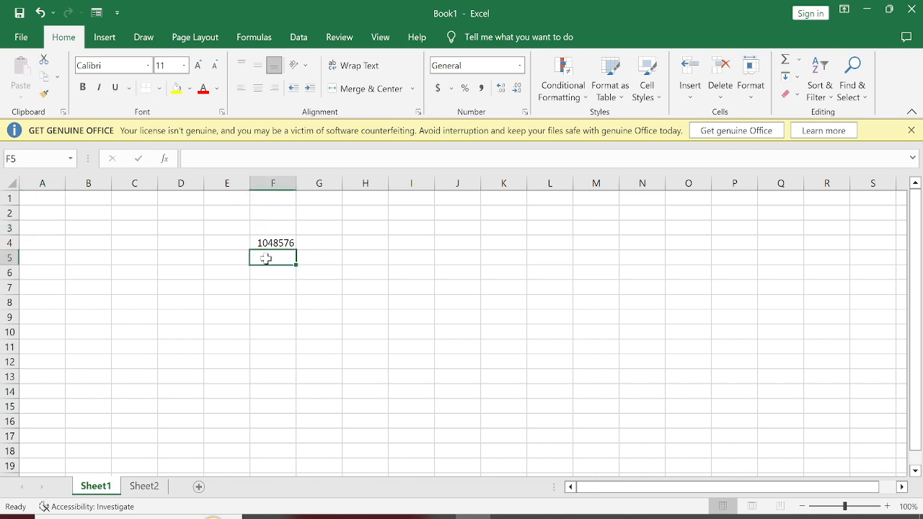
type("16384")
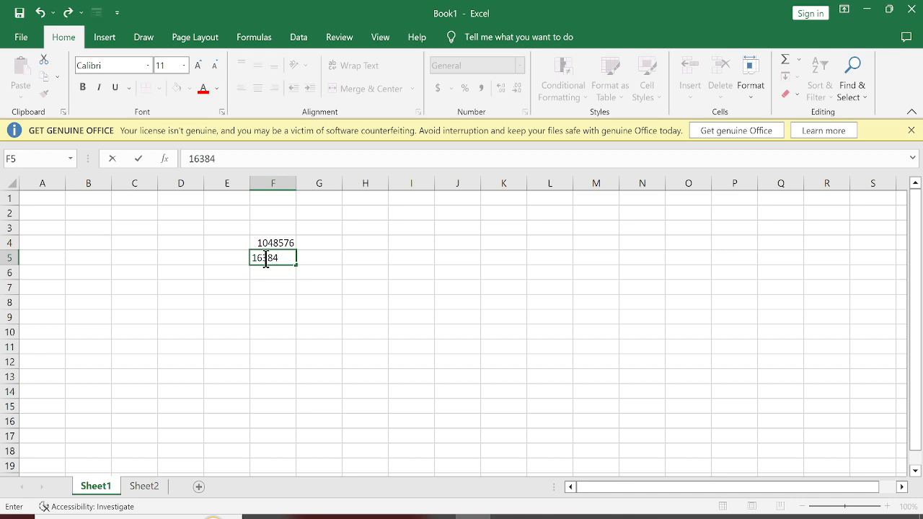
left_click(229, 331)
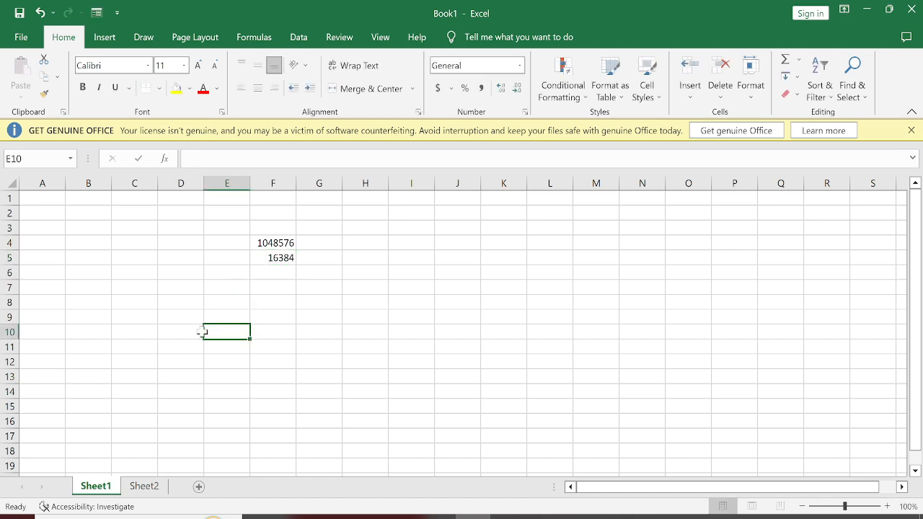
Go to the last column of row 1 and turn on the R1C1 reference style in the formula options.
left_click(50, 200)
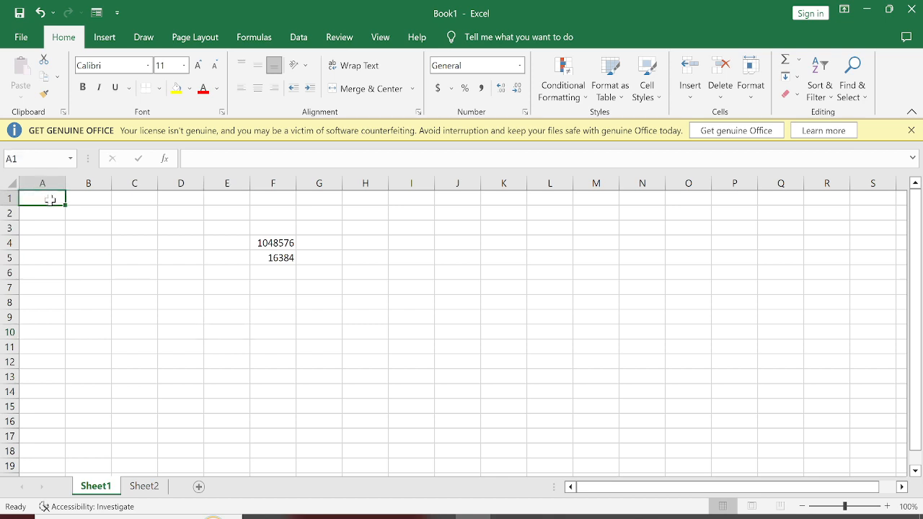
key("ctrl+Right")
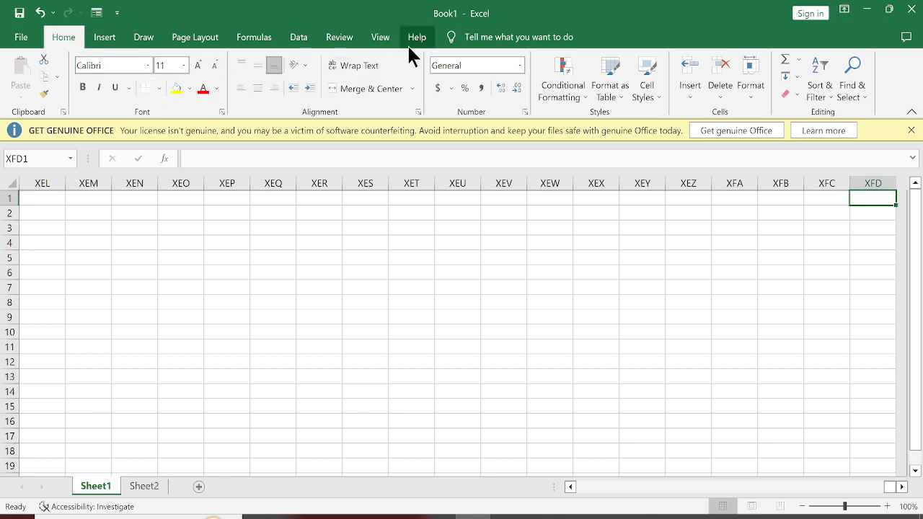
right_click(65, 43)
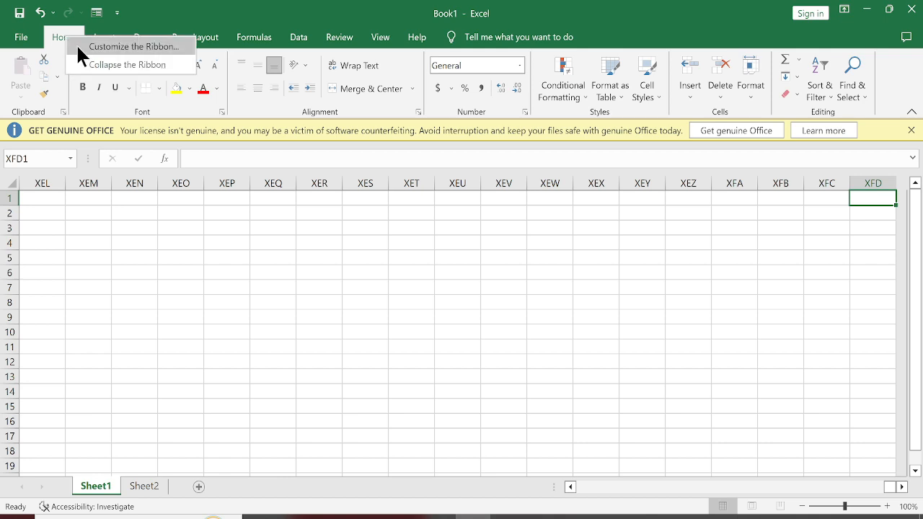
left_click(184, 49)
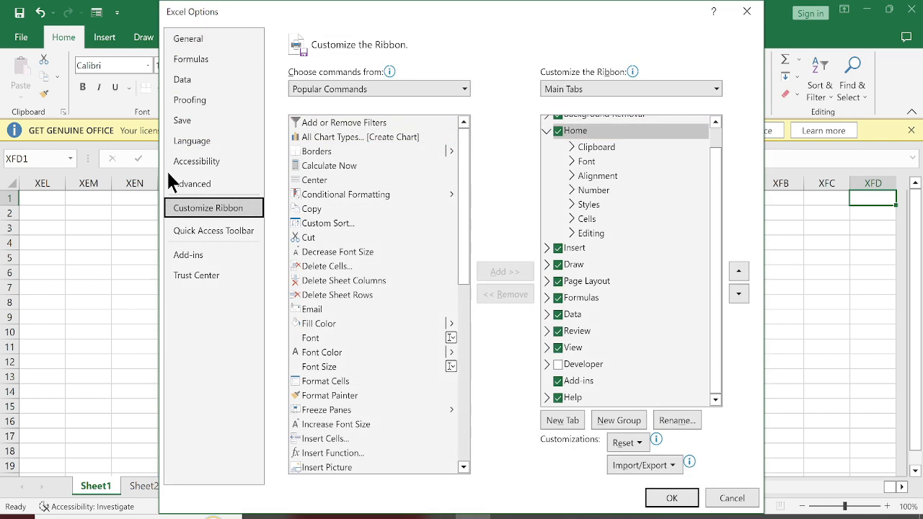
left_click(189, 58)
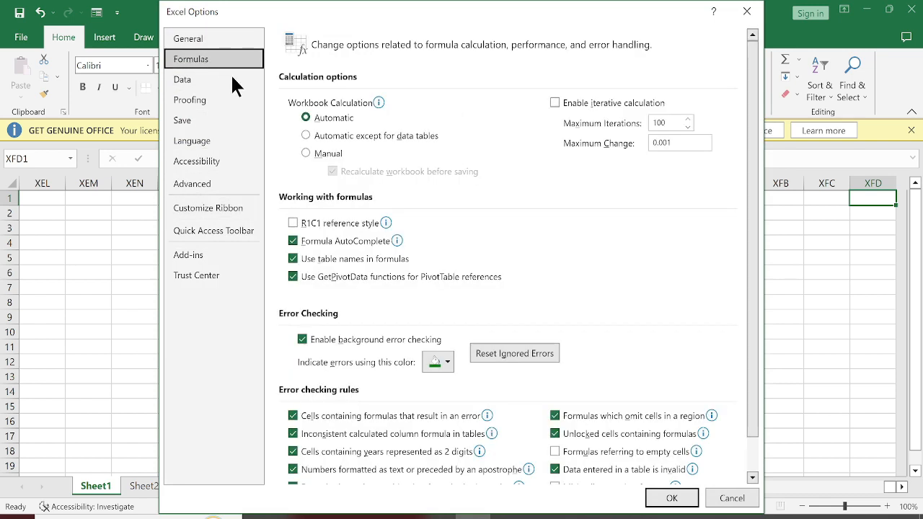
mouse_move(361, 225)
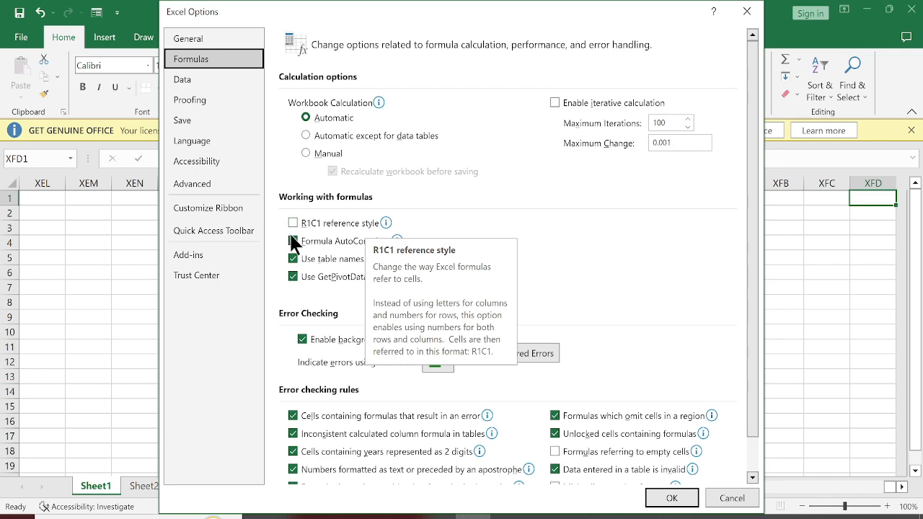
mouse_move(310, 228)
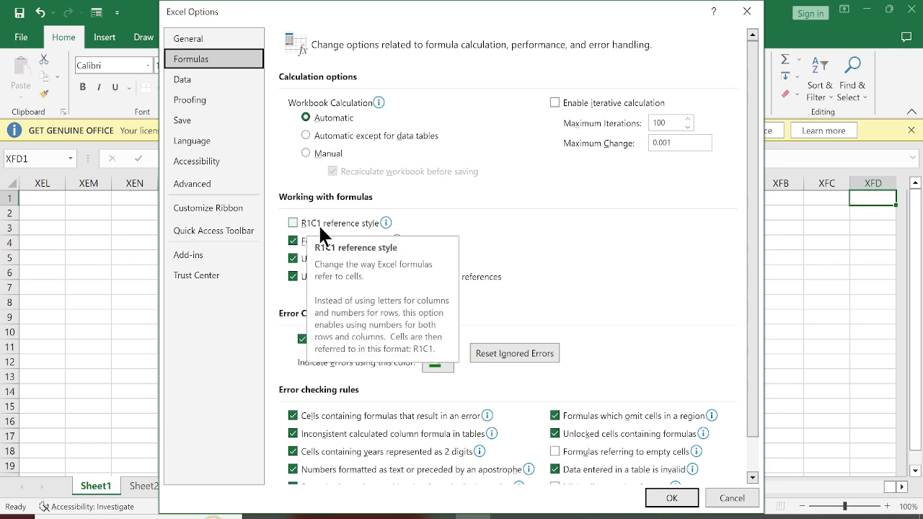
left_click(354, 222)
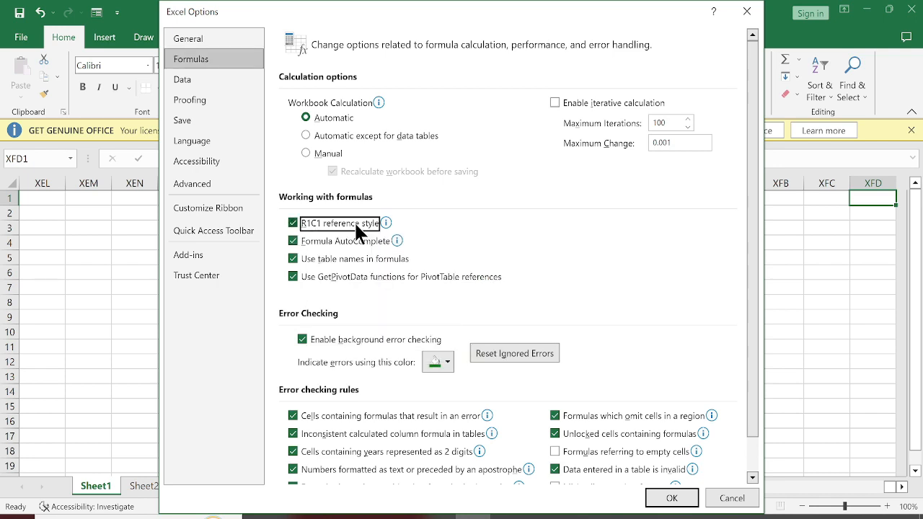
left_click(674, 499)
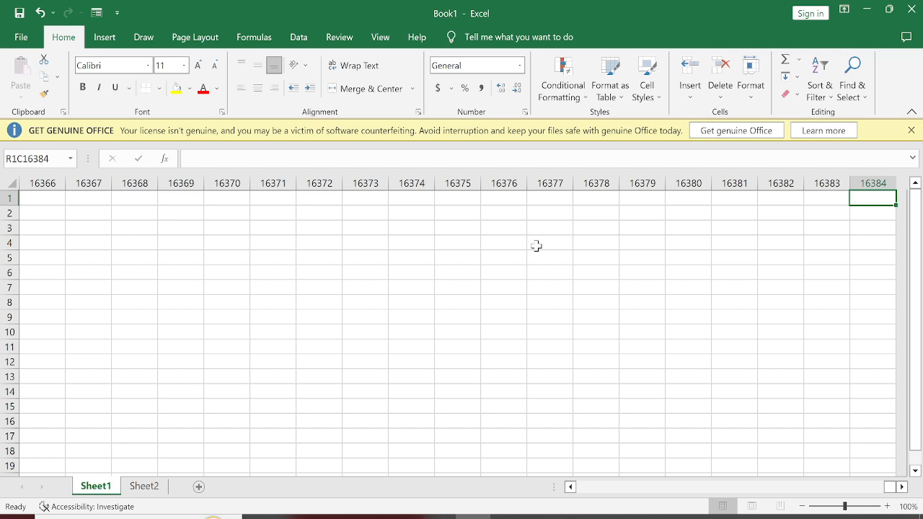
Return to the first cell of row 1 and turn off the R1C1 reference style in the formula options.
key("ctrl+Left")
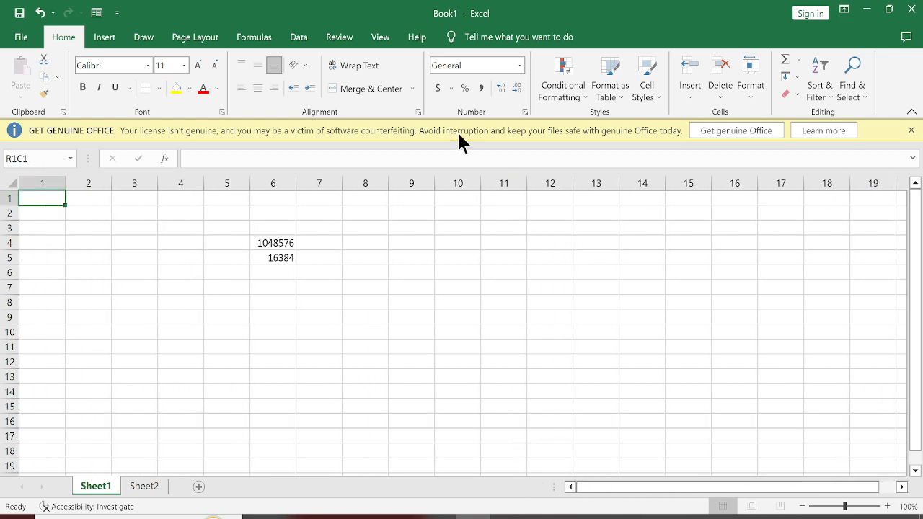
right_click(68, 36)
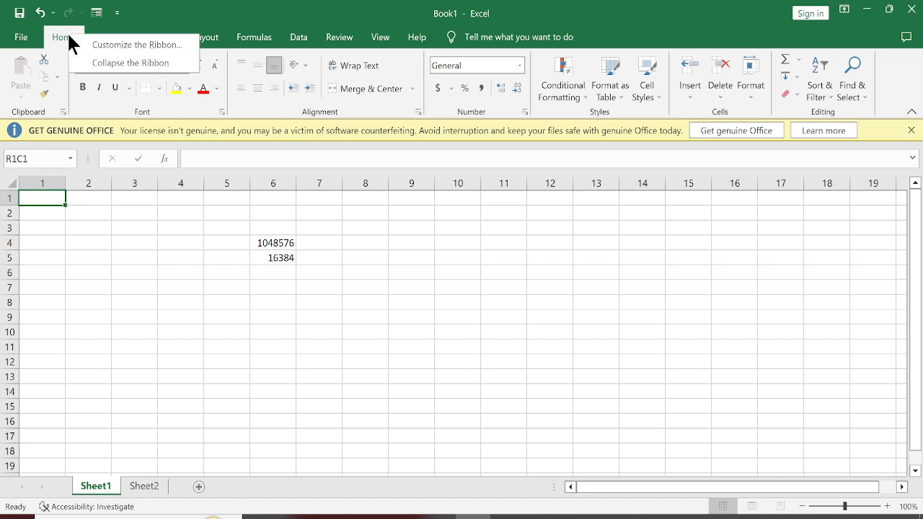
left_click(104, 46)
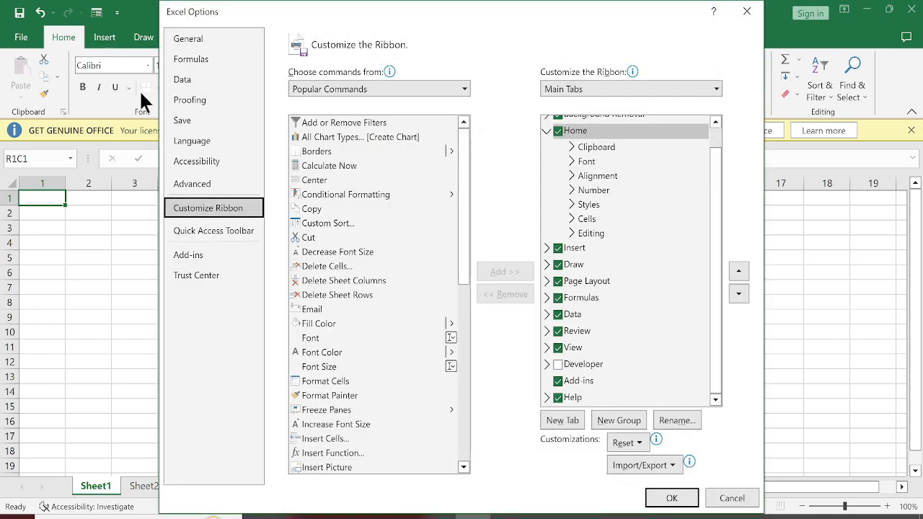
left_click(211, 62)
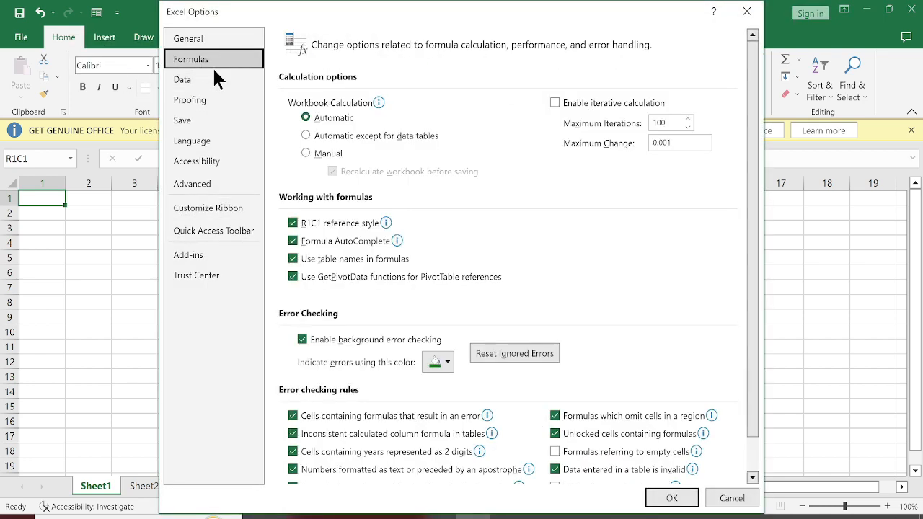
left_click(332, 221)
left_click(691, 503)
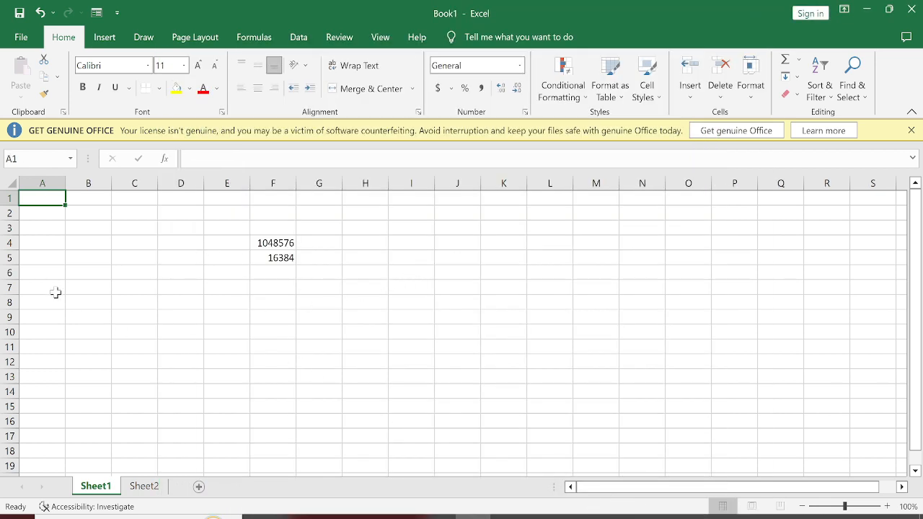
Highlight the empty block B3:D7 and the row and column counts in F4:F5.
left_click(105, 228)
left_click(67, 267)
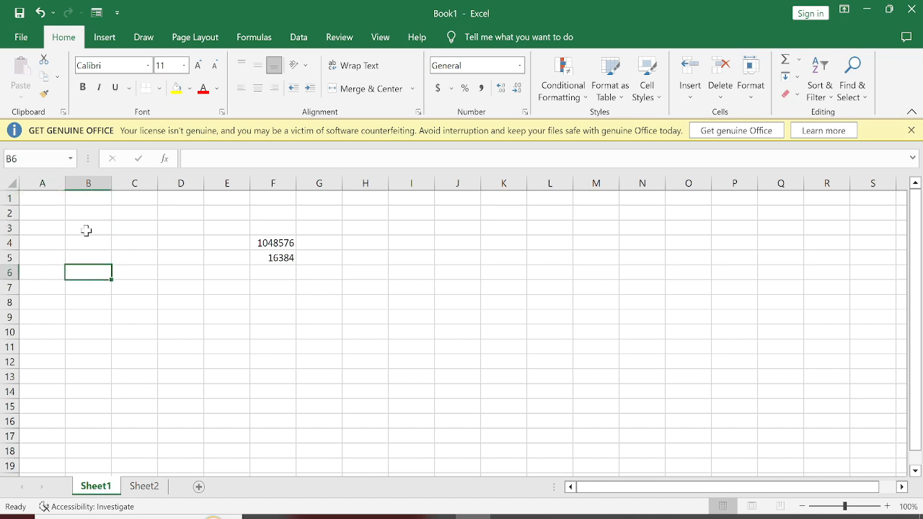
left_click_drag(87, 229, 198, 288)
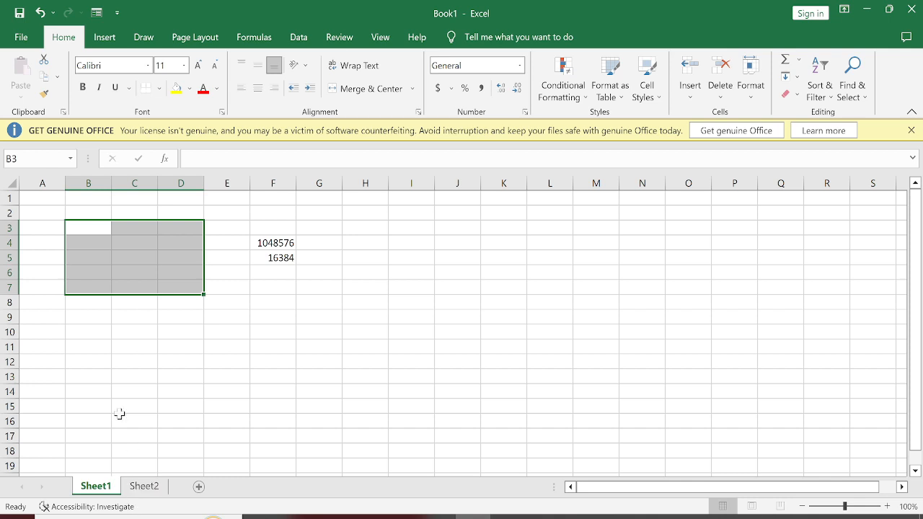
left_click(105, 373)
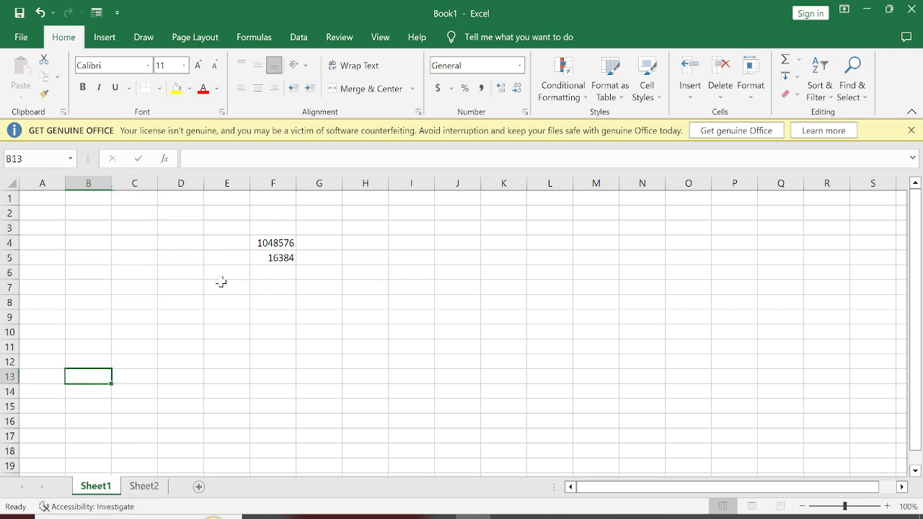
left_click(271, 249)
left_click_drag(270, 249, 274, 258)
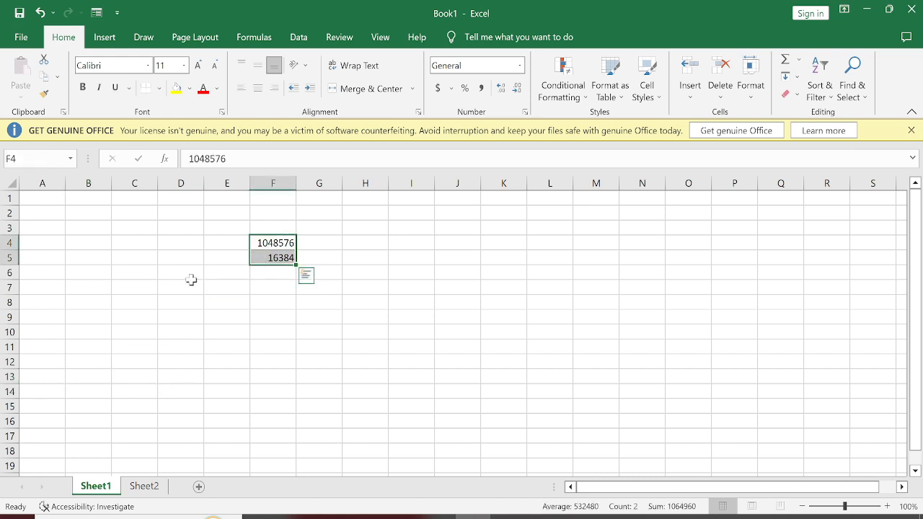
left_click(191, 277)
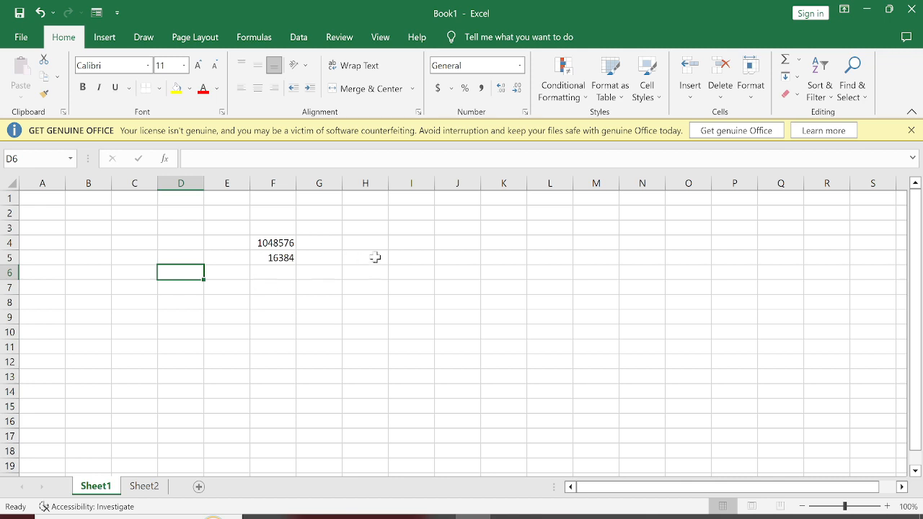
Try entering 5+6 without an equals sign in cell I4, and clear the cell.
left_click(421, 243)
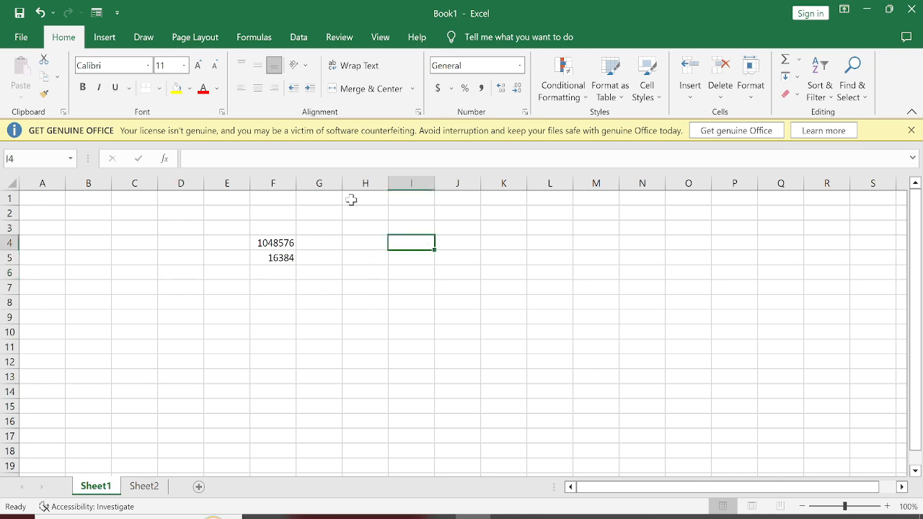
type("5+6")
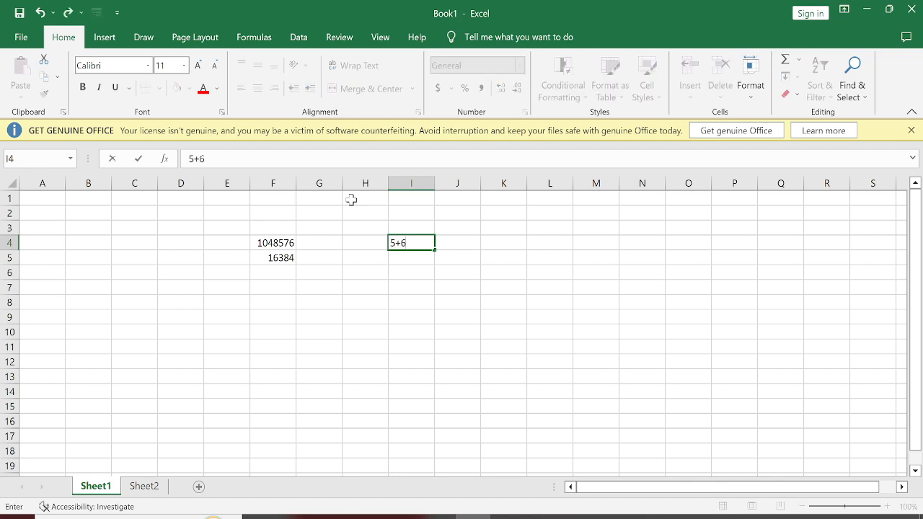
key("Return")
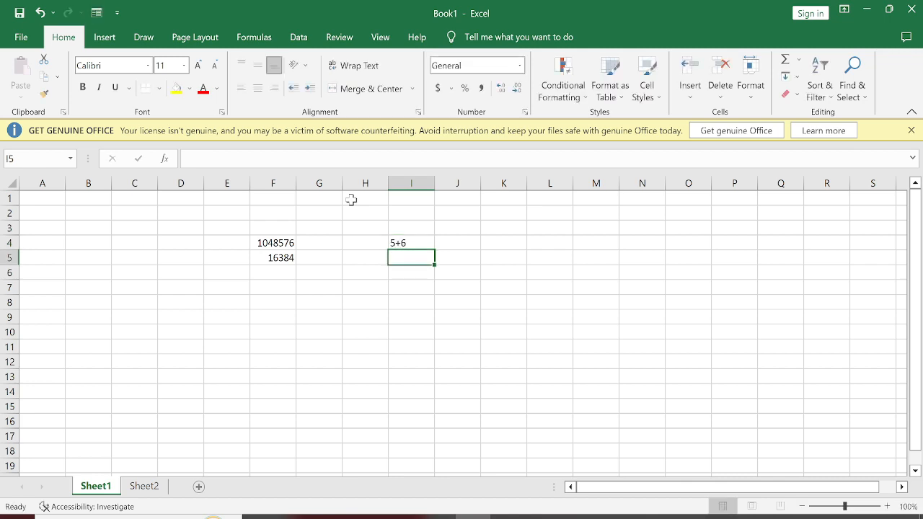
key("Up")
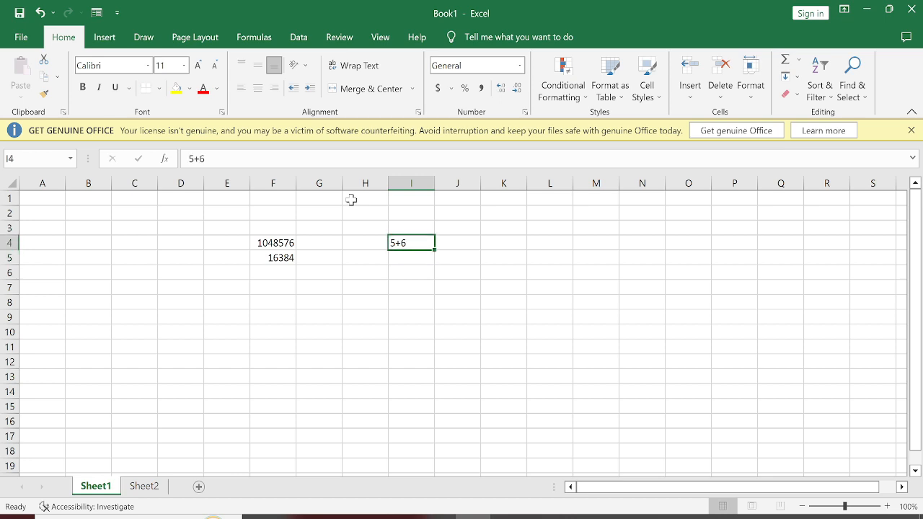
key("Delete")
Enter the formula =5+6 in cell I5 and the formula =8*6 in cell I6.
key("Down")
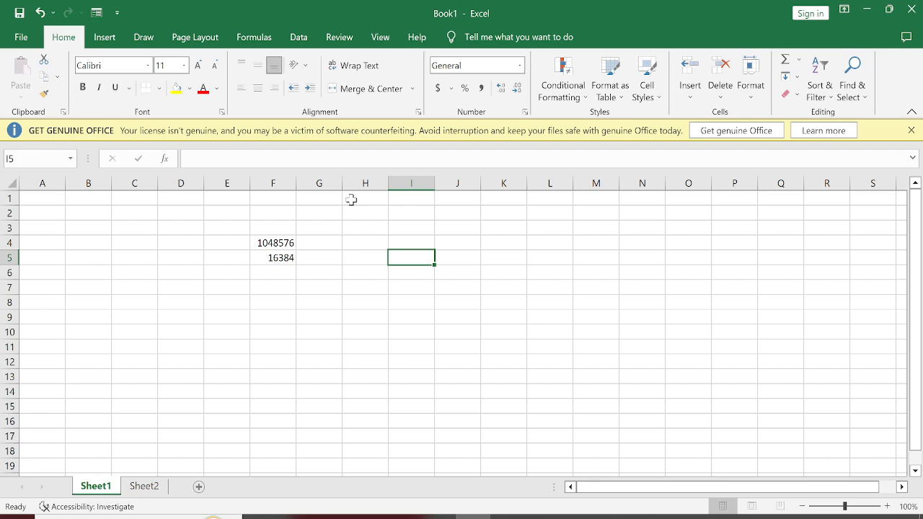
type("=")
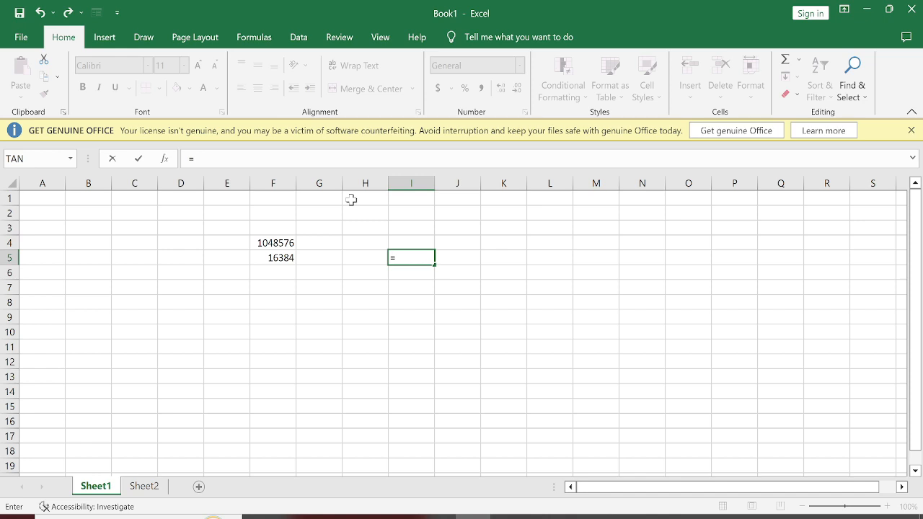
type("5+6")
key("Return")
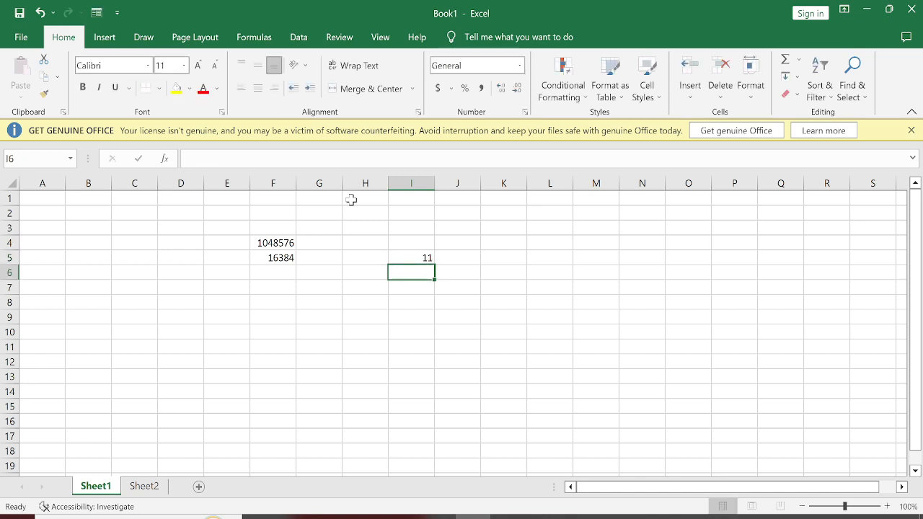
type("=8*")
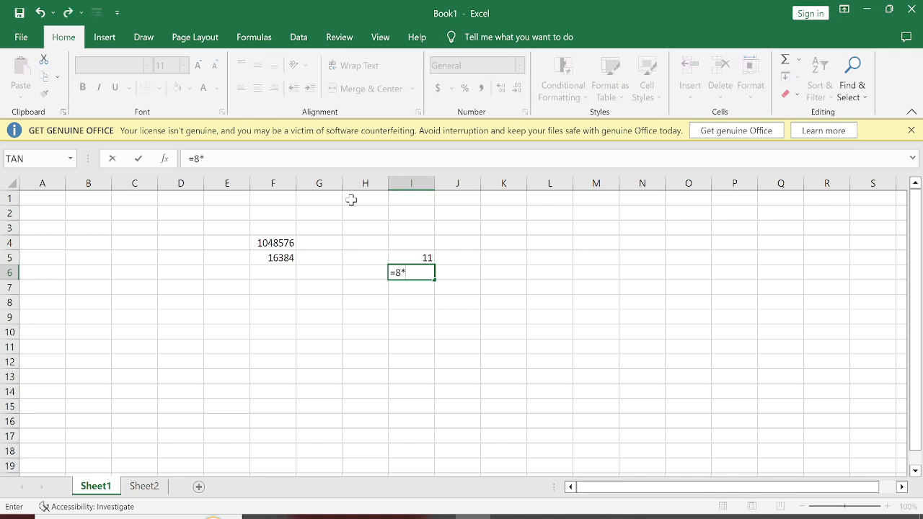
type("6")
key("Return")
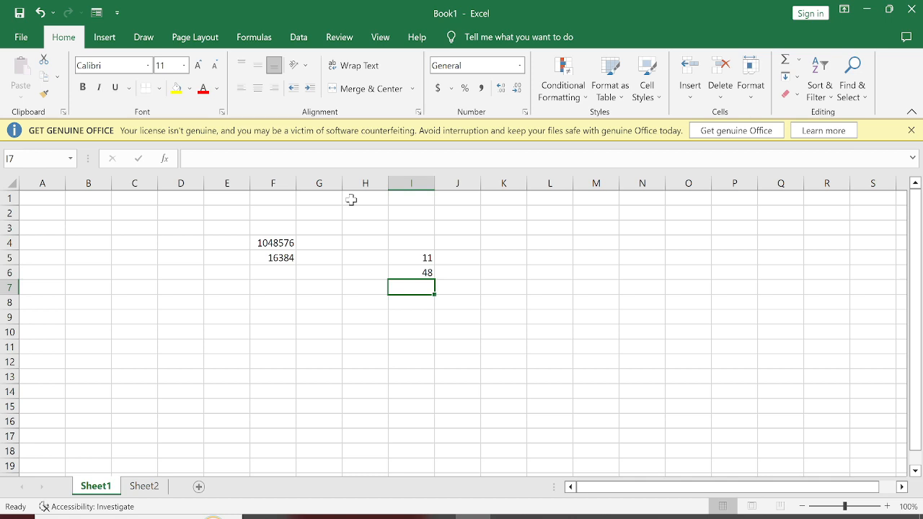
Calculate the total number of cells in the sheet with the formula =1048576*16384 in cell F7.
key("Left")
key("Left")
key("Left")
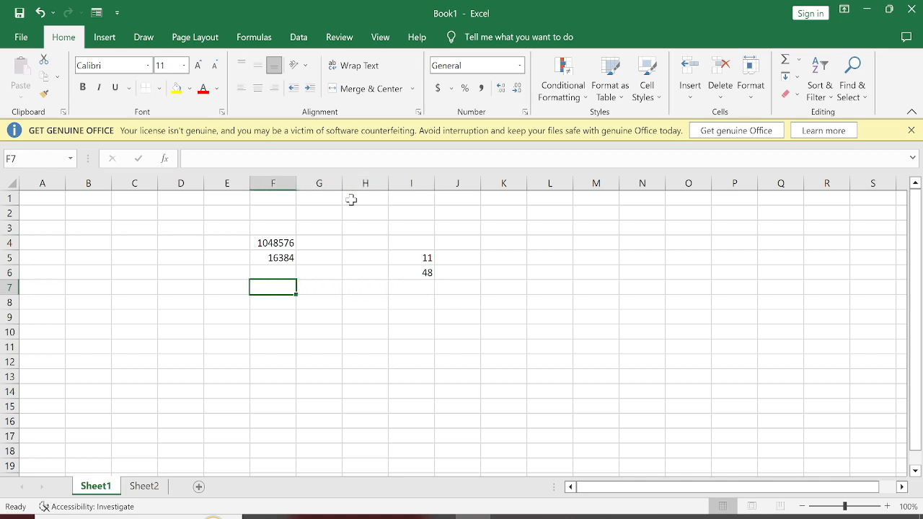
type("=1")
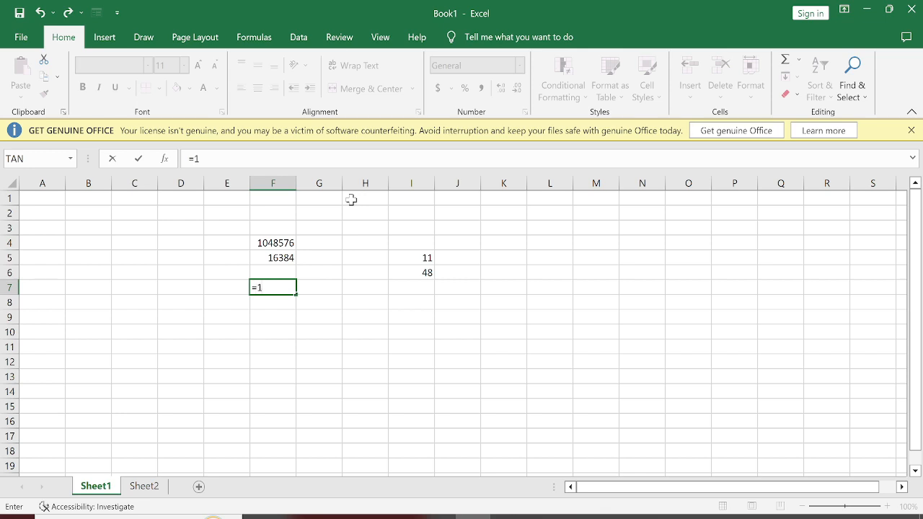
type("048576*16384")
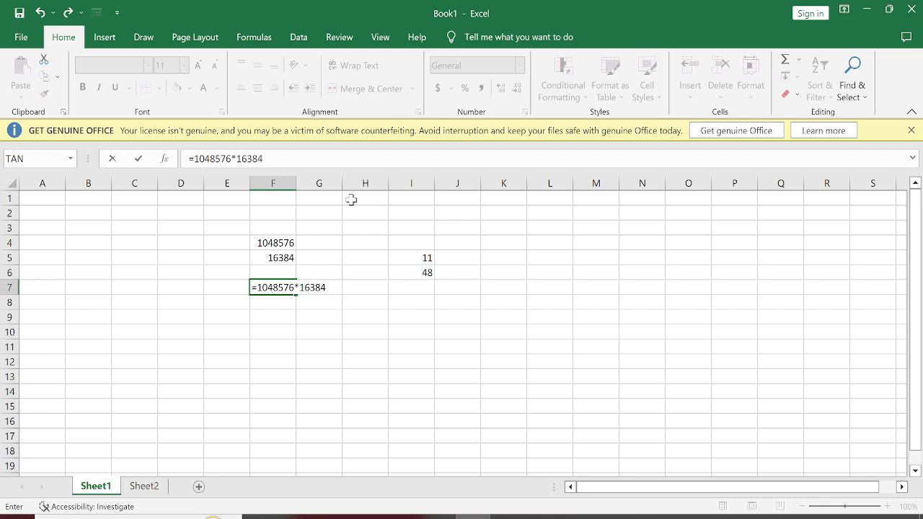
key("Return")
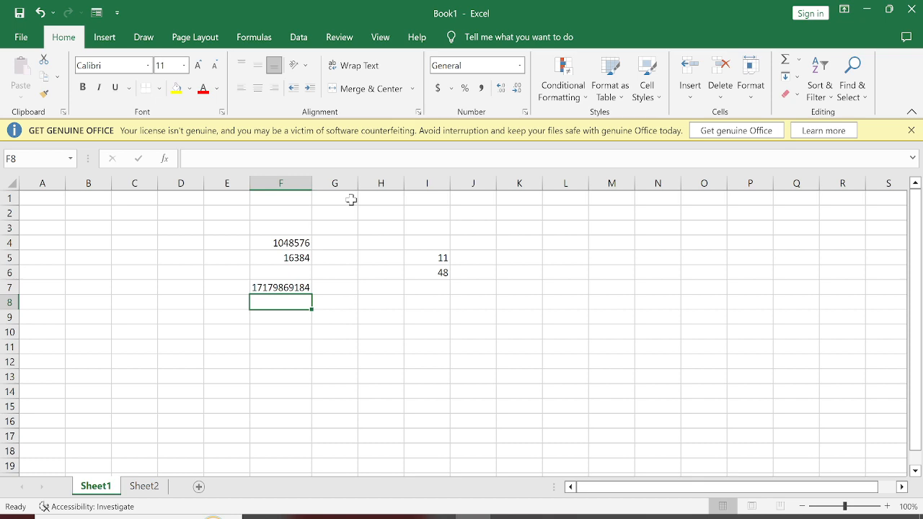
Enter the formula =6*9/3+8*2-5 in cell I8 and reopen it to review the expression.
key("Right")
key("Right")
key("Right")
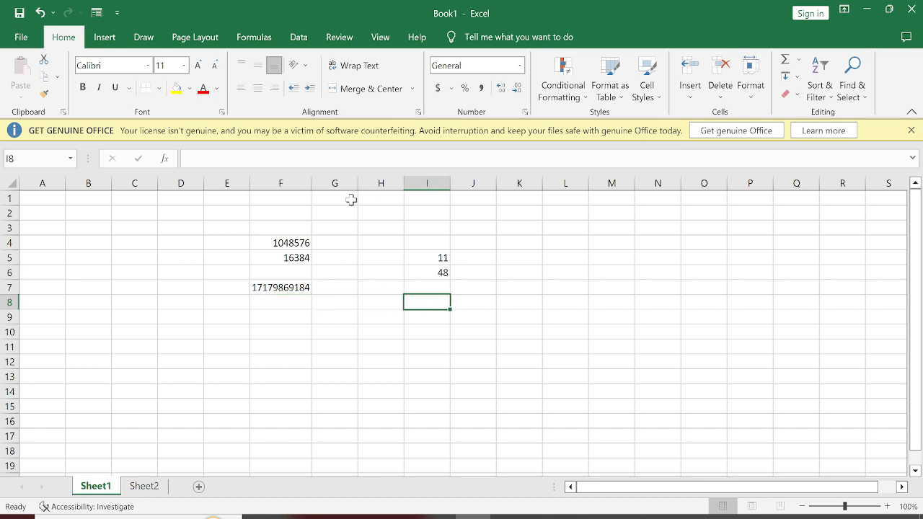
type("=")
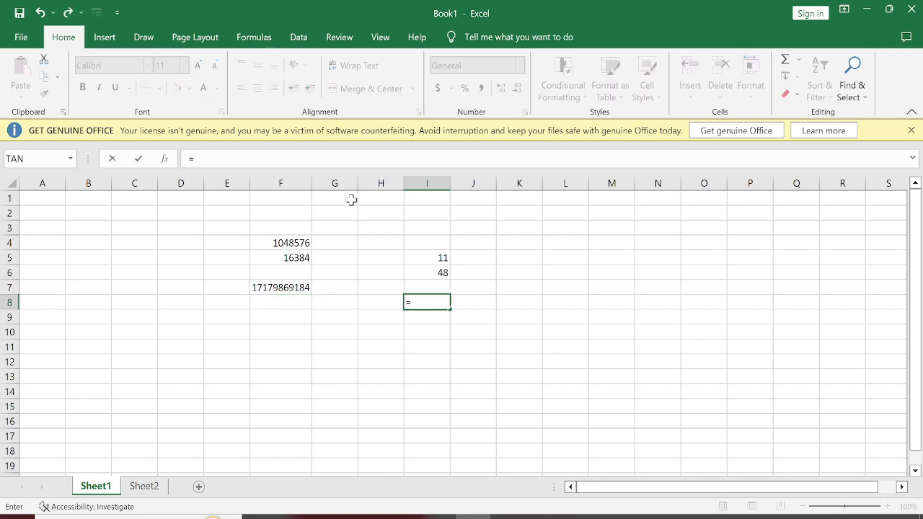
type("6*9/3+8*")
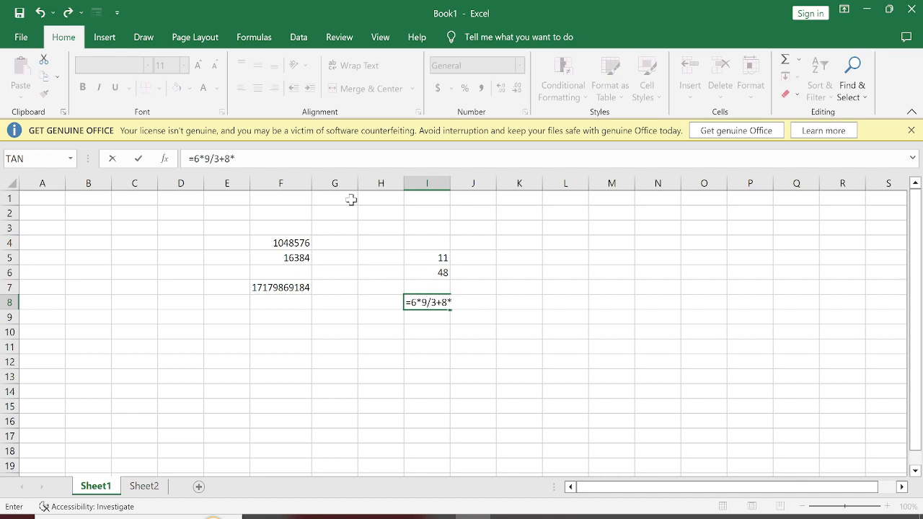
type("2-5")
key("Return")
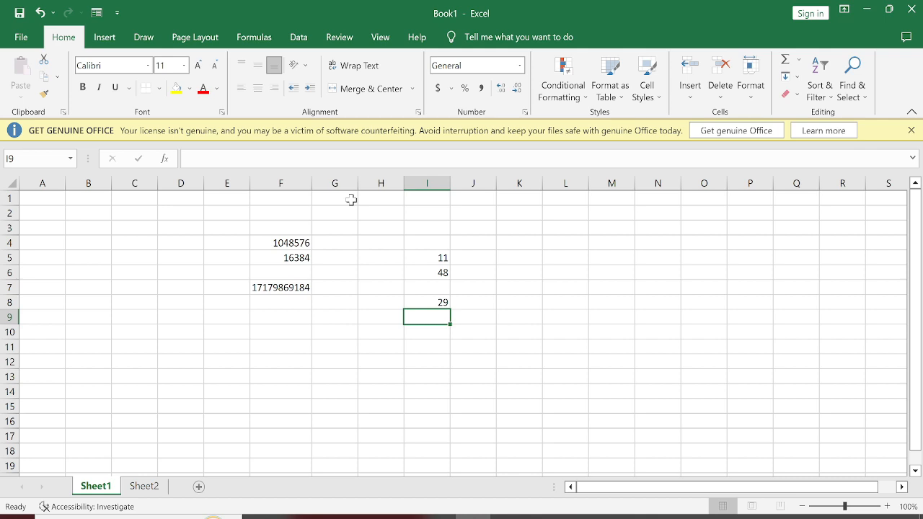
double_click(424, 298)
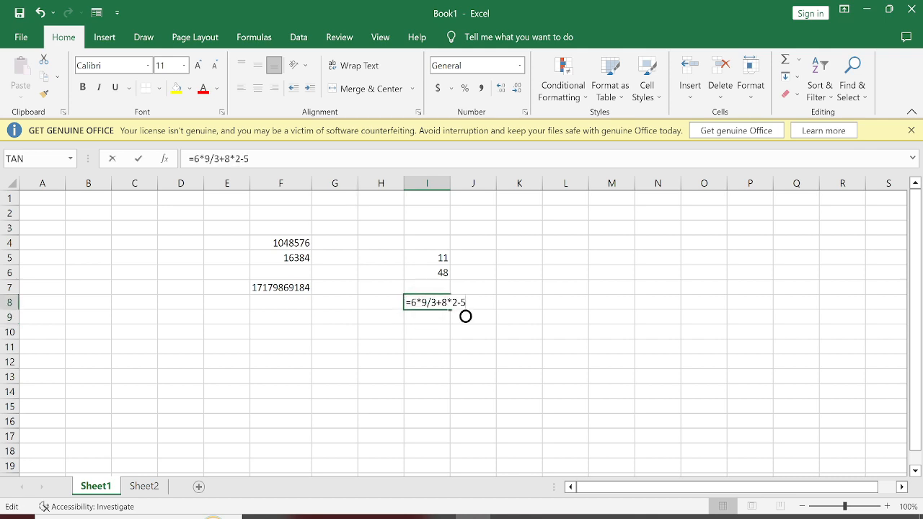
key("Return")
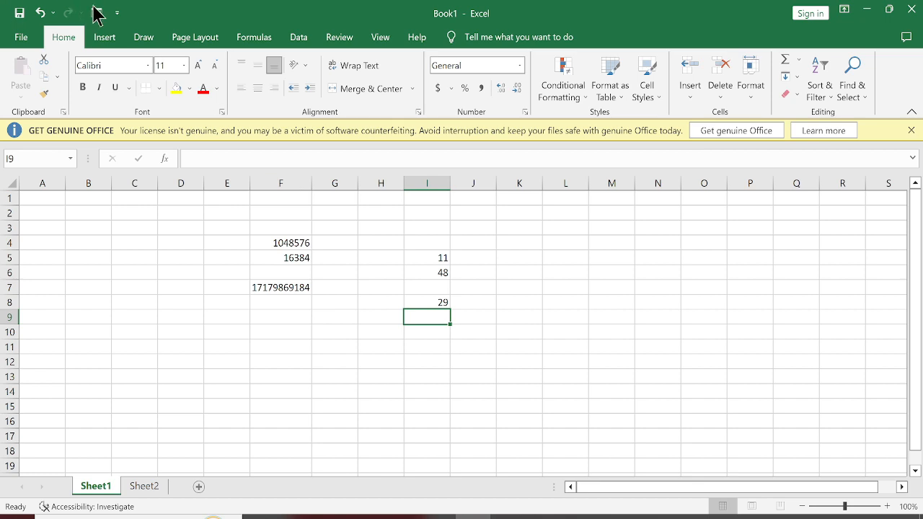
Enter the sample text "spreadsheet" in cell D9 and "word processor" in cell D10, and clear both entries.
left_click_drag(101, 245, 216, 302)
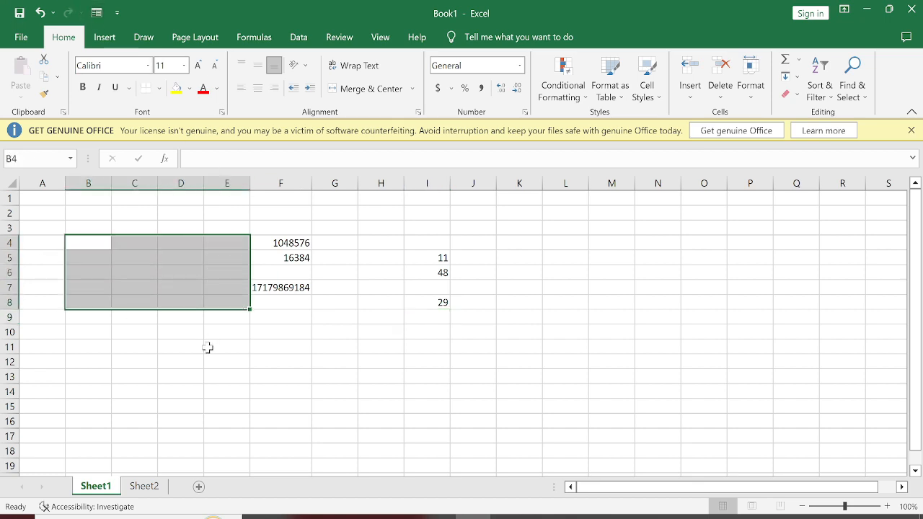
left_click(208, 347)
left_click(175, 315)
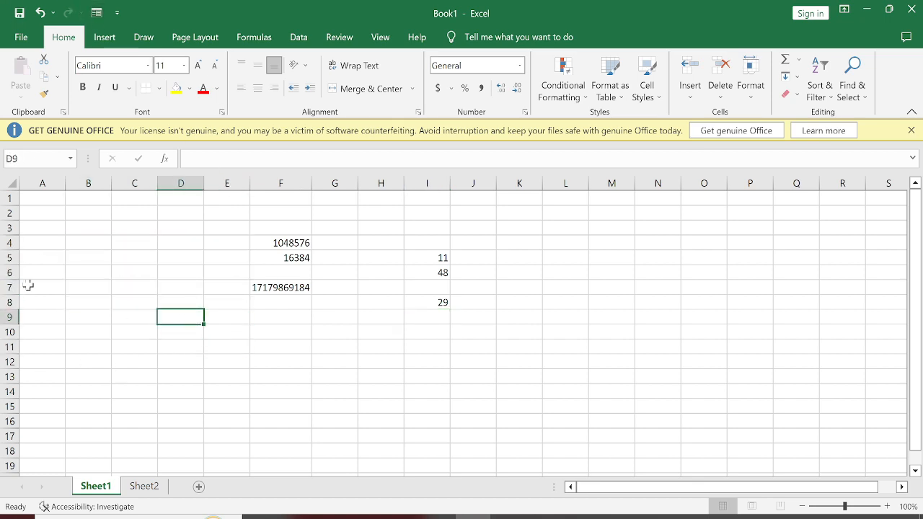
type("spre")
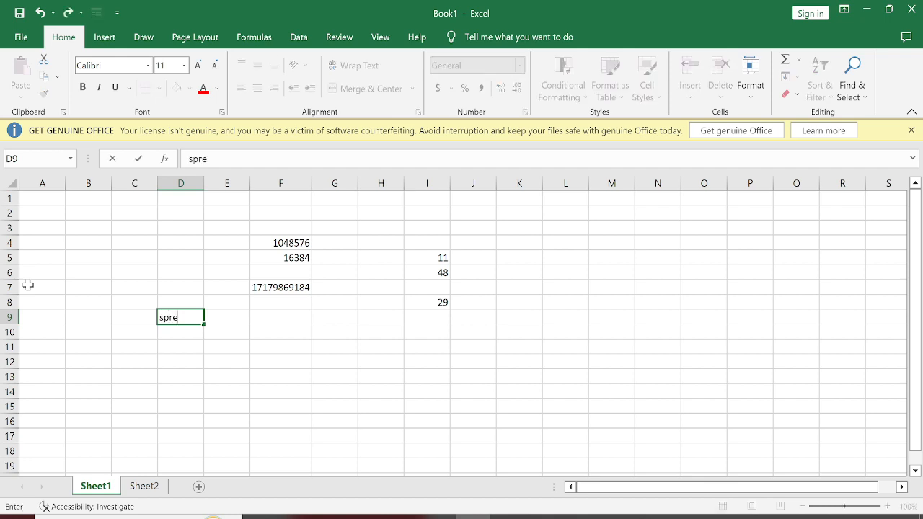
type("adsheet")
key("Return")
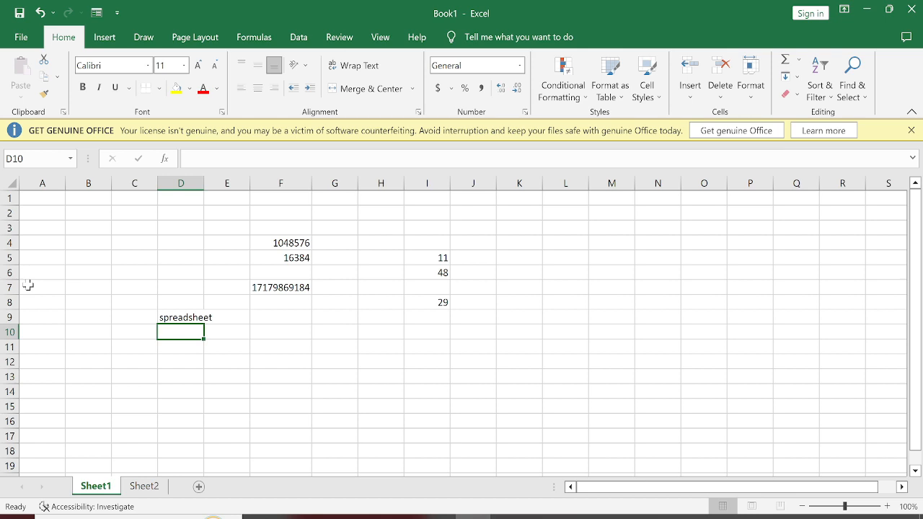
type("word")
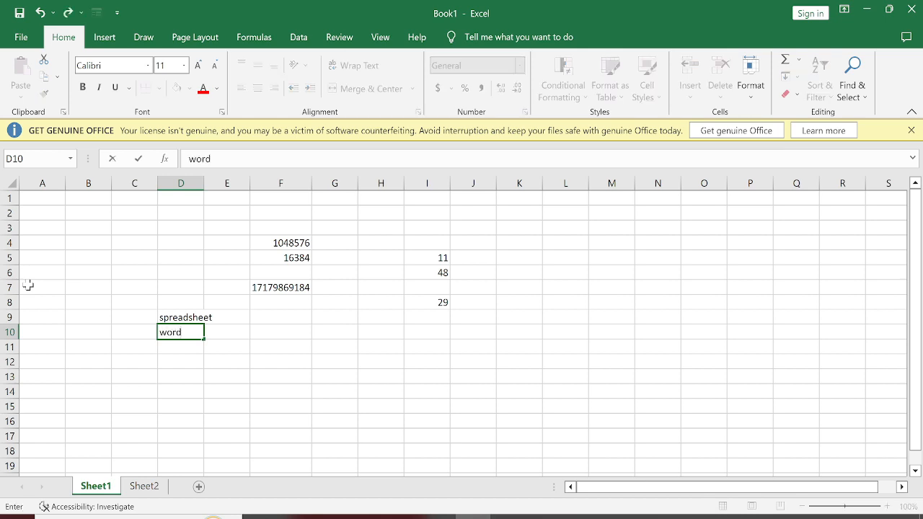
type(" processor")
key("Return")
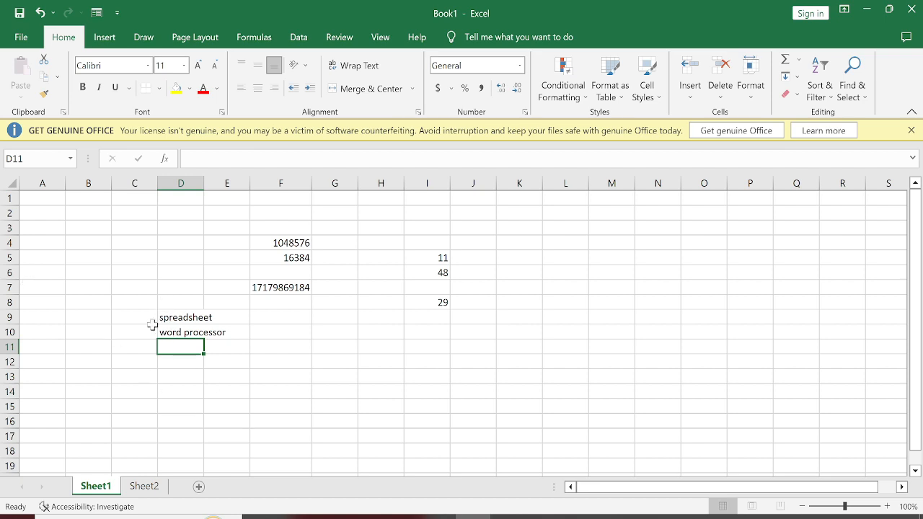
left_click_drag(160, 315, 212, 351)
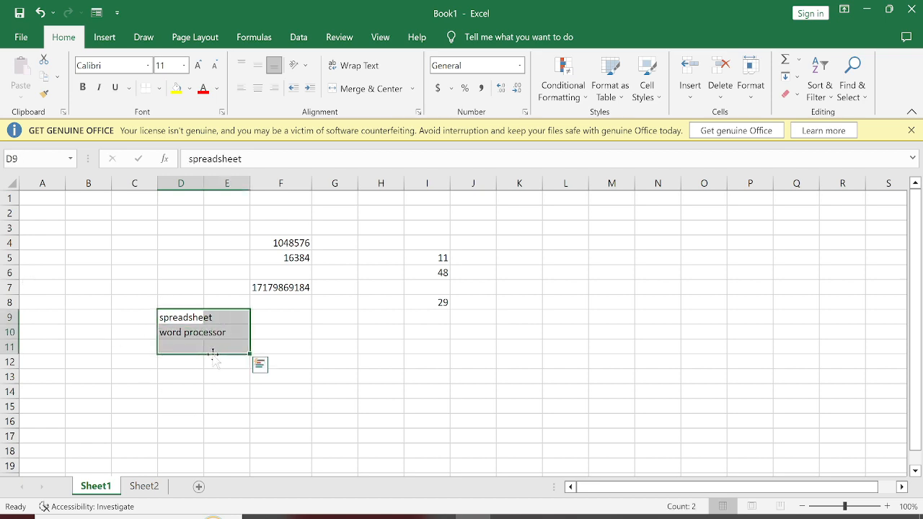
key("Delete")
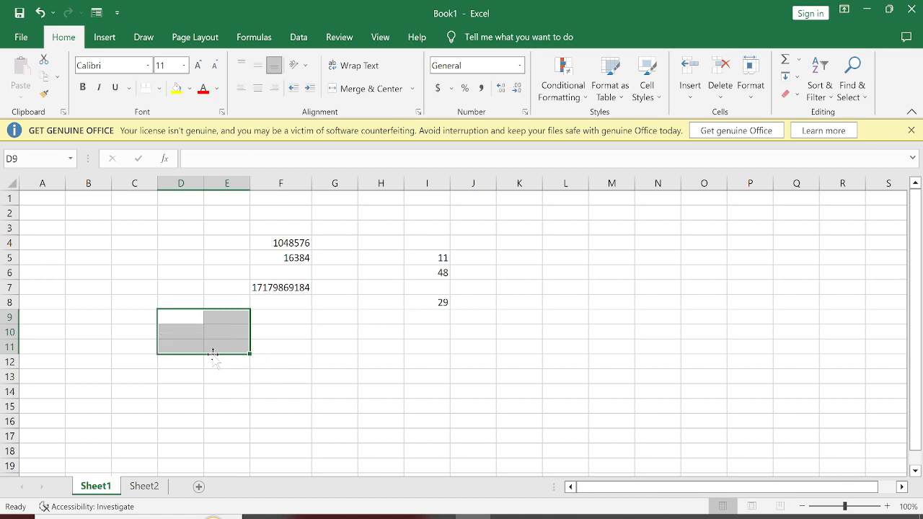
Look at Sheet2 briefly, and rename Sheet1 as "Student Data".
key("ctrl+Page_Down")
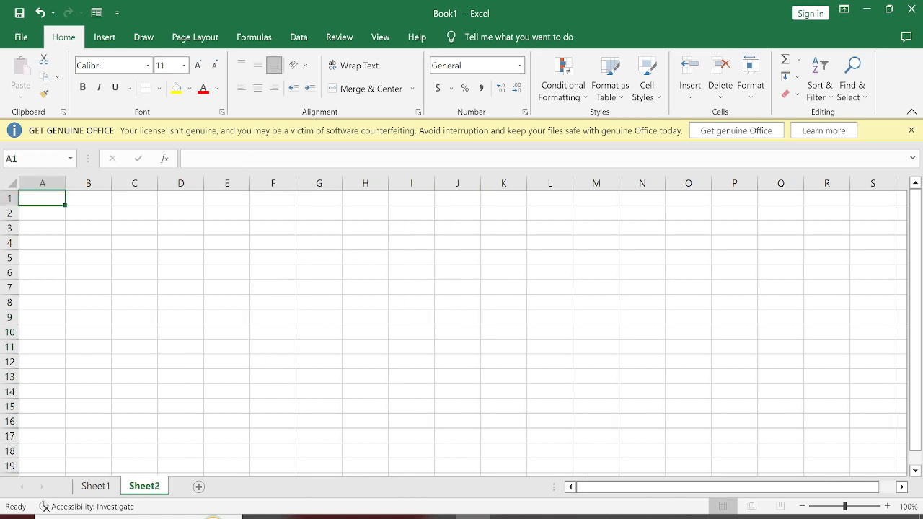
key("ctrl+Page_Up")
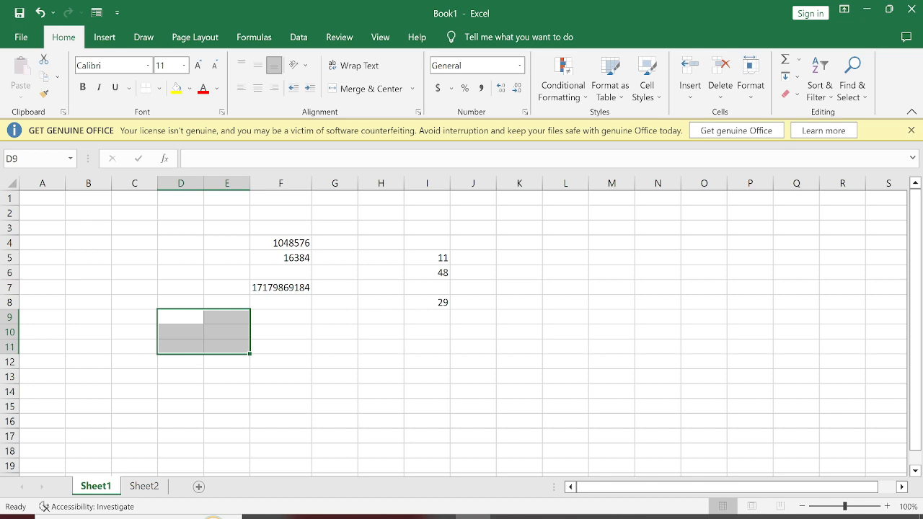
right_click(101, 489)
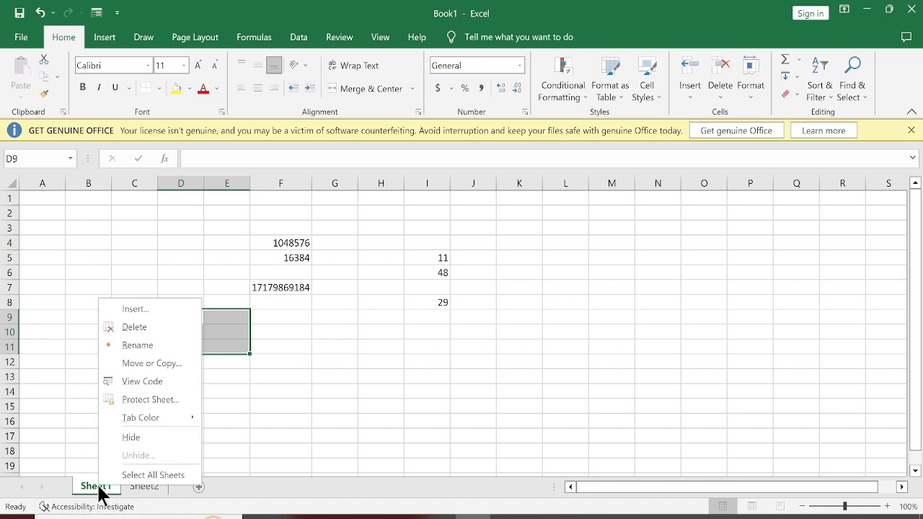
left_click(137, 346)
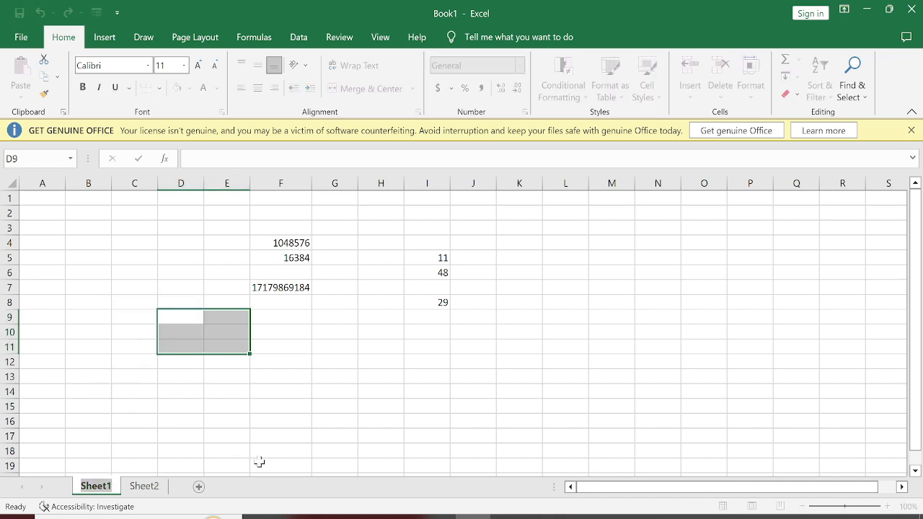
key("BackSpace")
type("Stude")
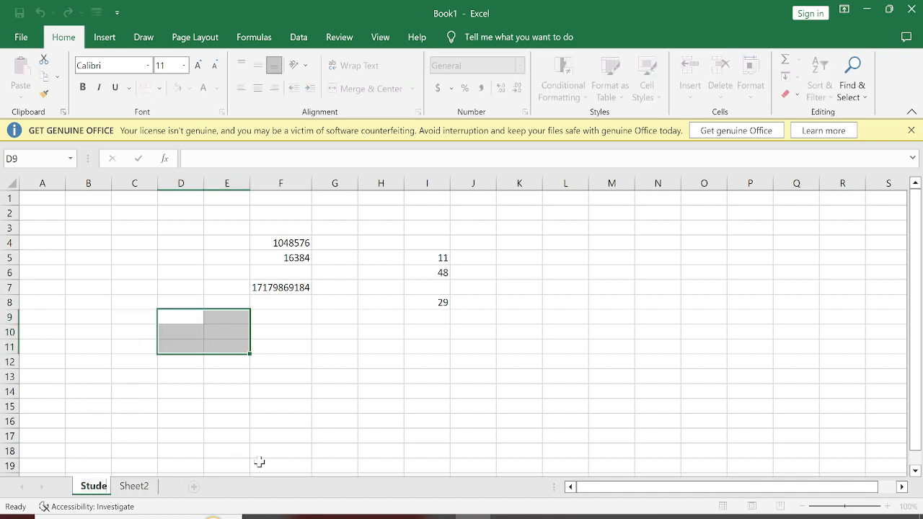
type("nt Data")
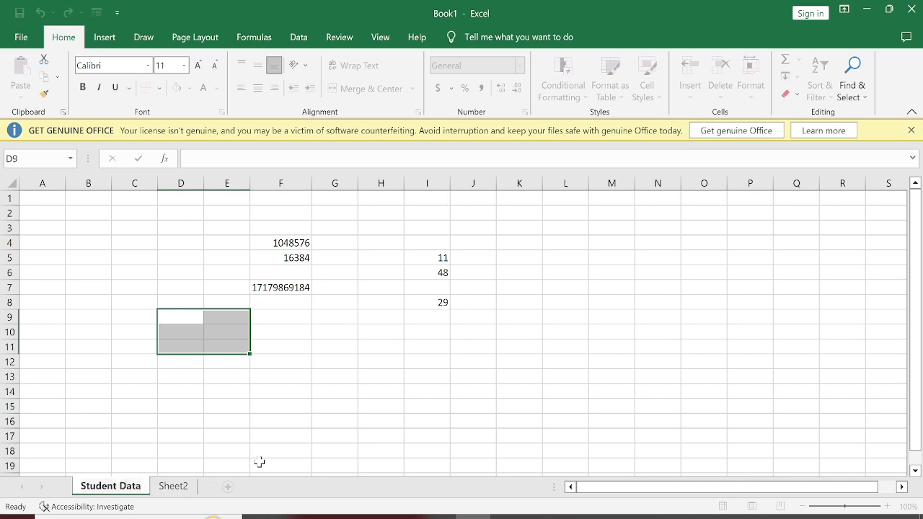
key("Return")
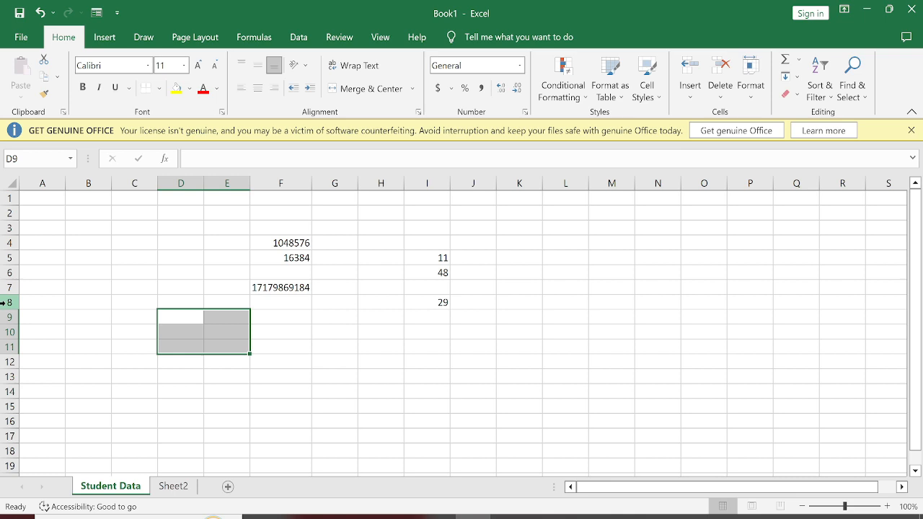
Save the workbook as "Excel 8 am" in the personal folder on Local Disk (D:).
key("ctrl+s")
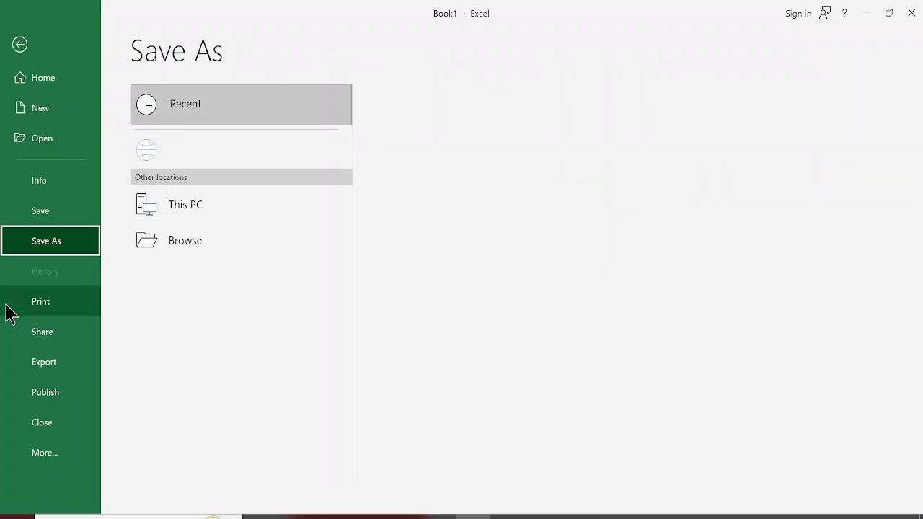
left_click(173, 278)
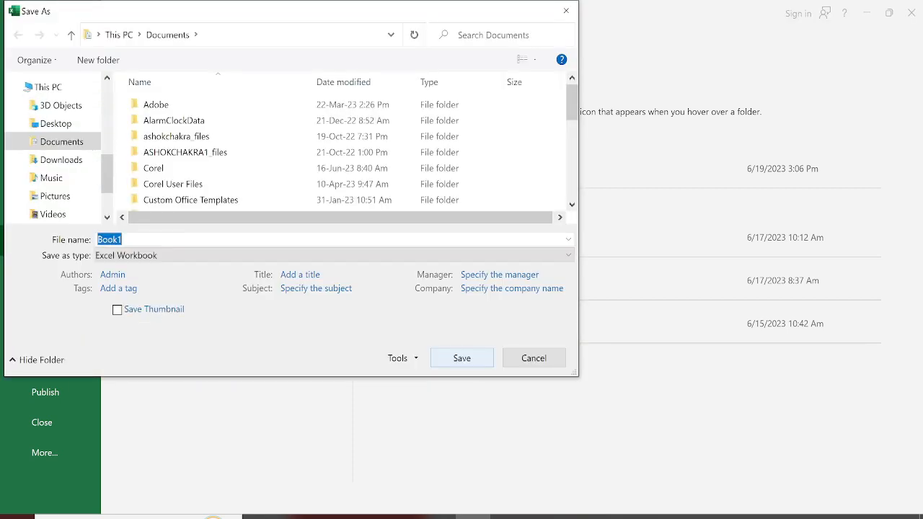
left_click_drag(107, 174, 107, 196)
left_click(66, 172)
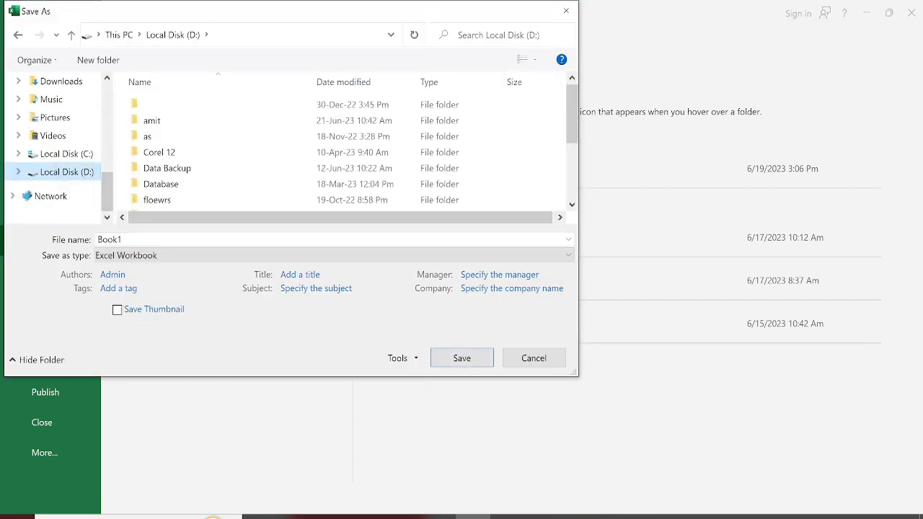
double_click(151, 120)
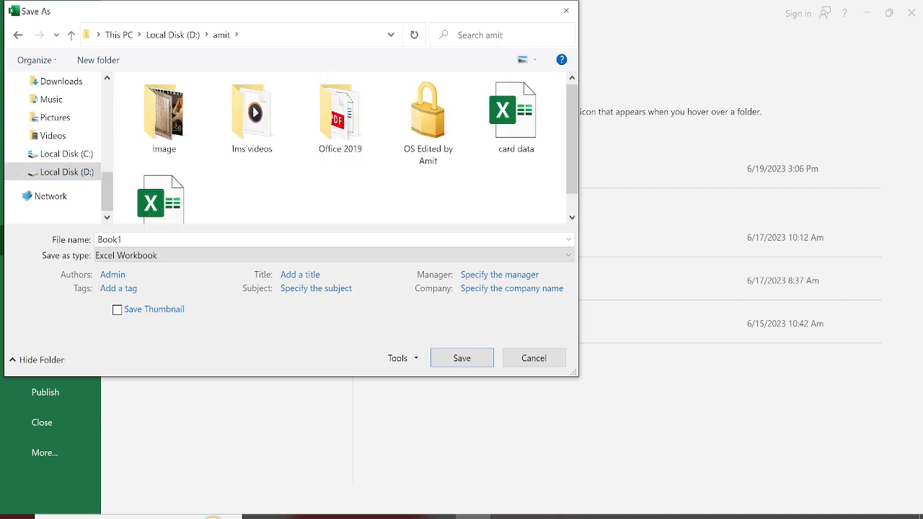
left_click(130, 239)
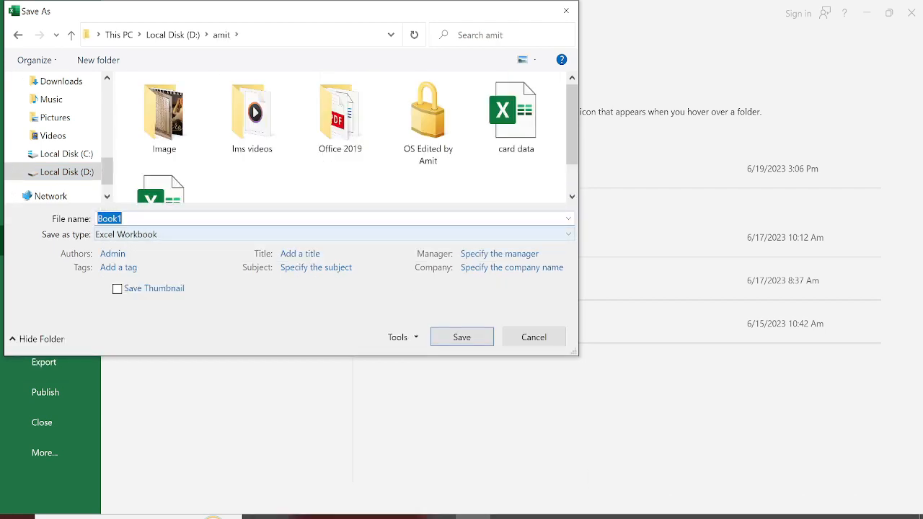
type("Excel 8 am")
key("Return")
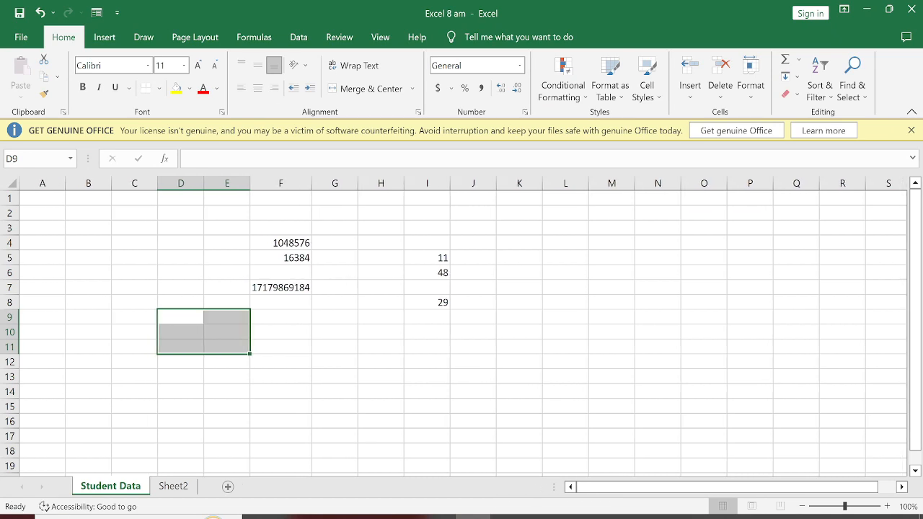
Clear the contents of all cells in the Student Data sheet.
scroll(462, 325, "down", 1)
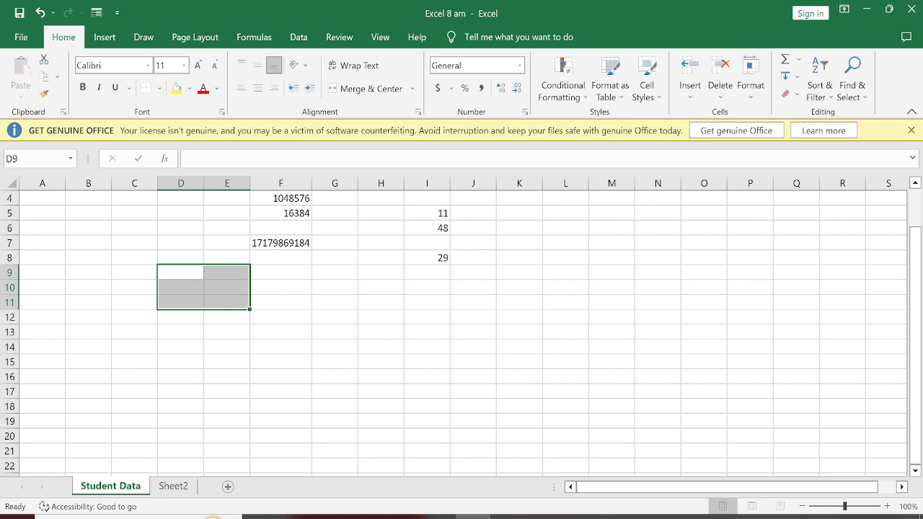
scroll(462, 325, "up", 1)
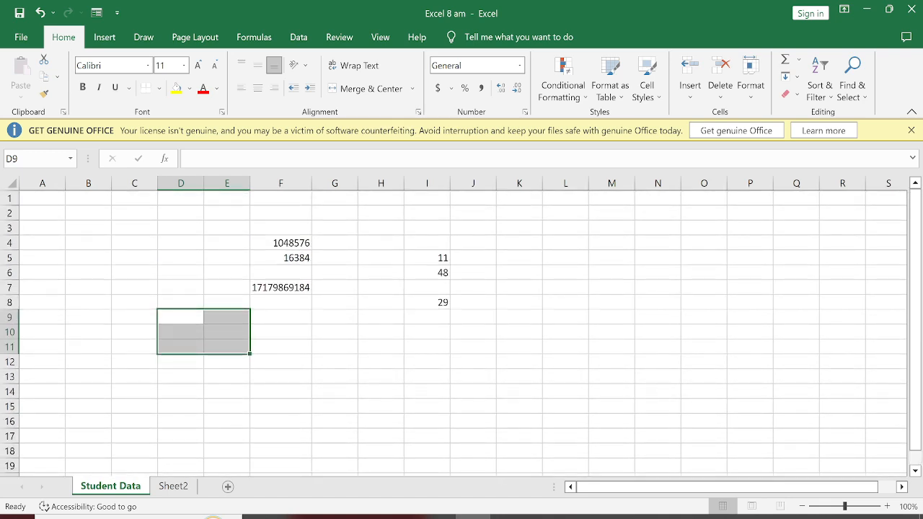
key("ctrl+a")
key("Delete")
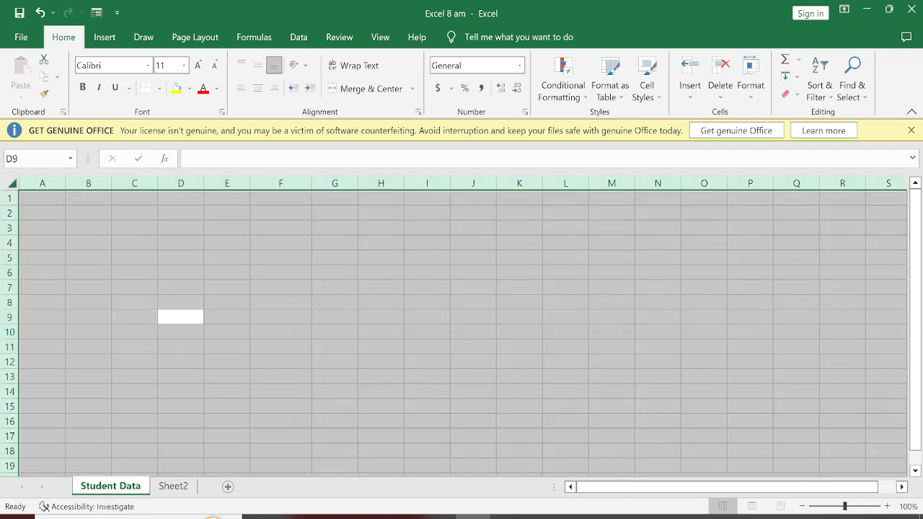
key("Down")
key("Down")
key("Down")
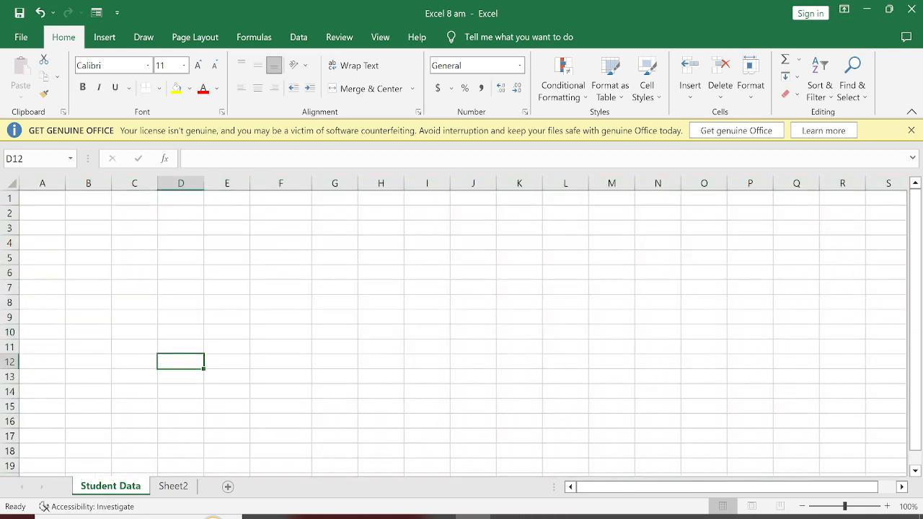
key("Up")
key("Up")
key("Up")
key("Up")
key("Up")
key("Up")
key("Up")
key("Up")
key("Up")
key("Up")
key("Up")
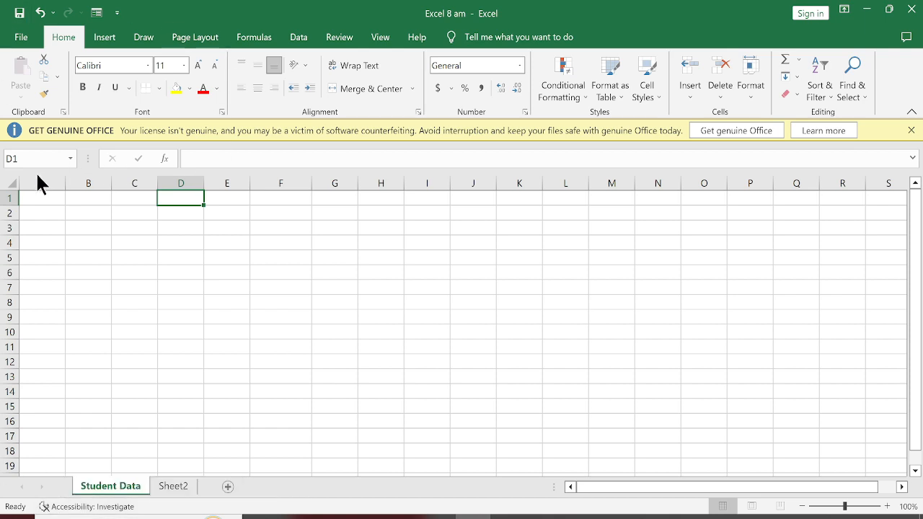
Enter the column header "Sr. No" in cell A1 of the Student Data sheet.
left_click(39, 202)
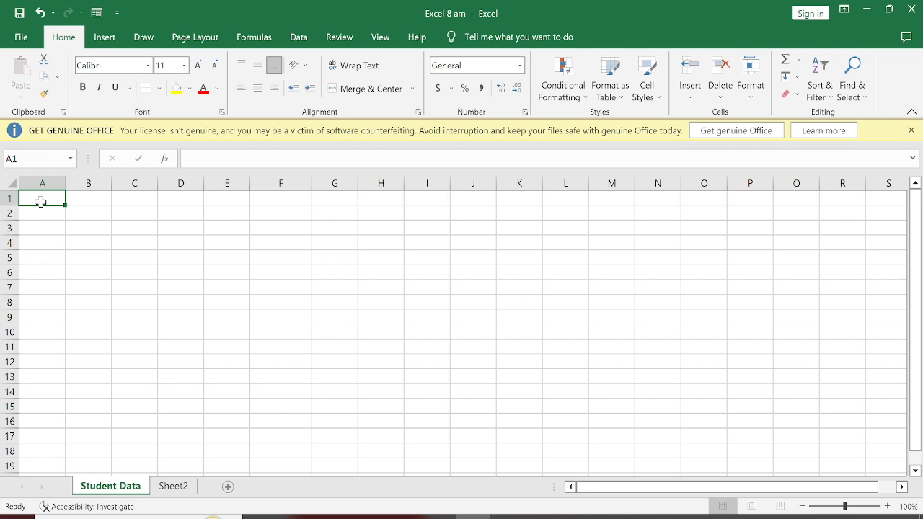
type("Sr. N")
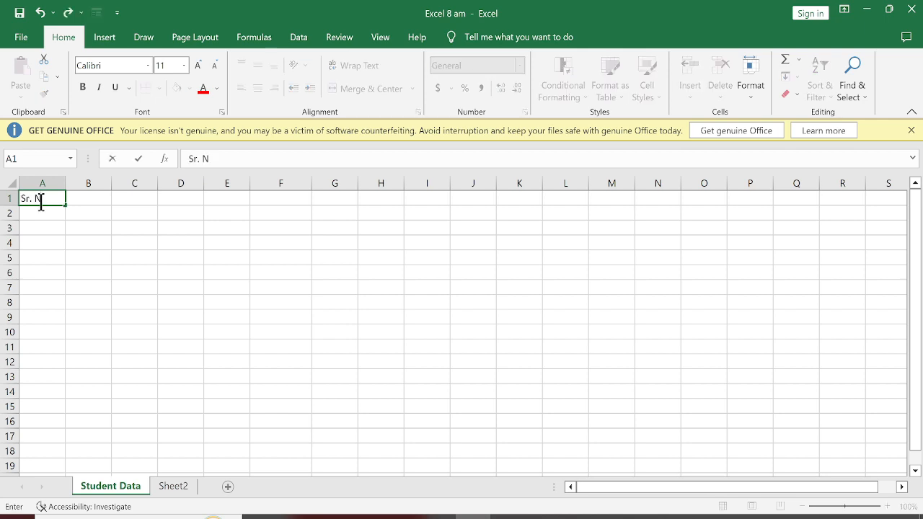
type("o")
key("Tab")
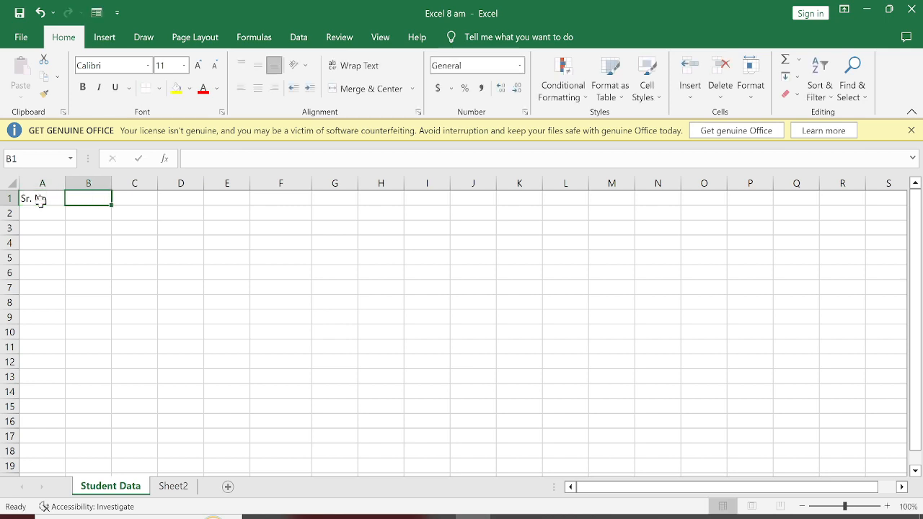
Enter the column headers "Reg. No" in cell B1 and "Name" in cell C1.
type("Reg")
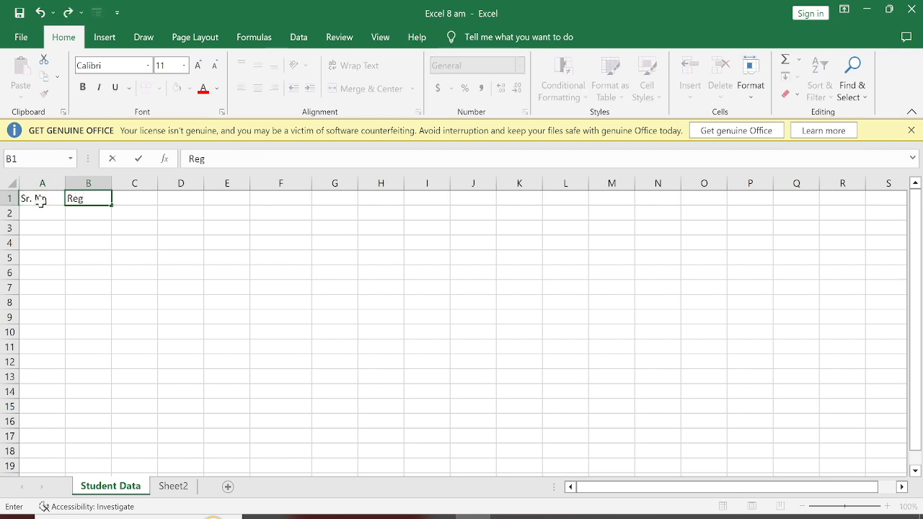
type(". No")
key("Tab")
type("Name")
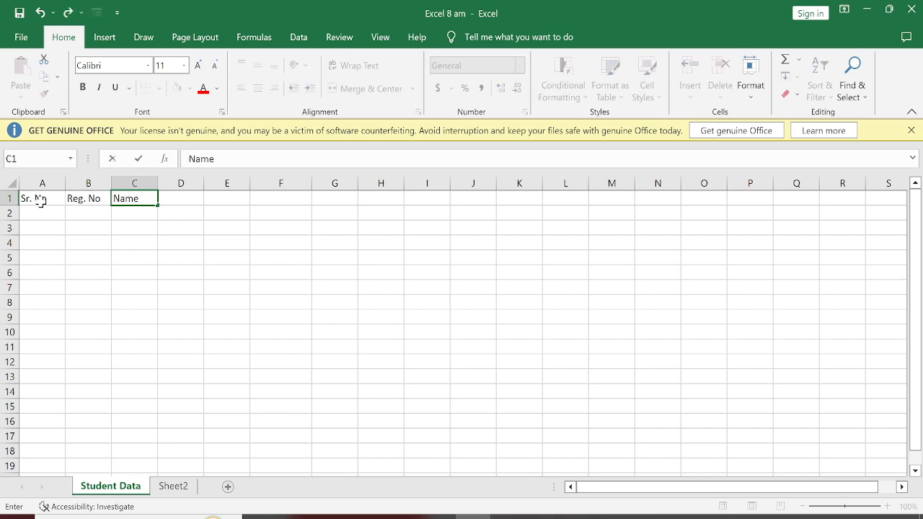
key("Tab")
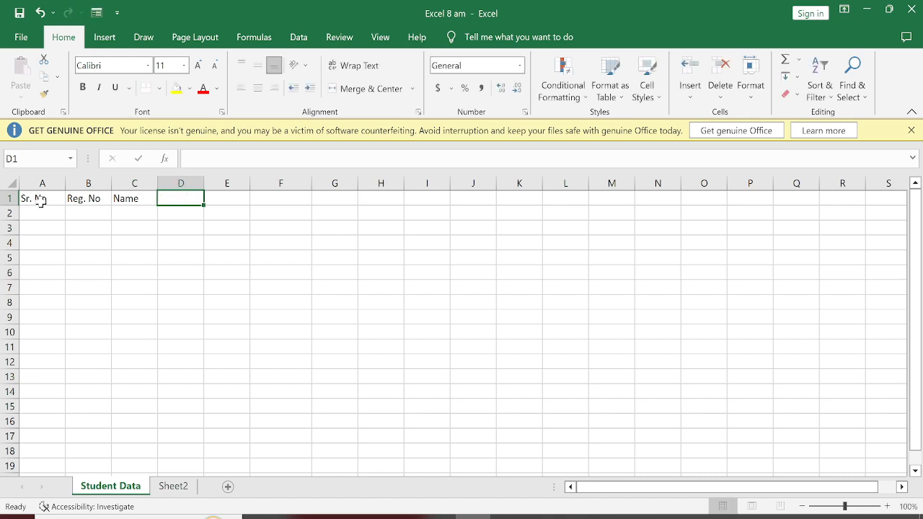
Enter the column headers "DOB" in cell D1 and "Mobile No" in cell E1.
type("C")
key("BackSpace")
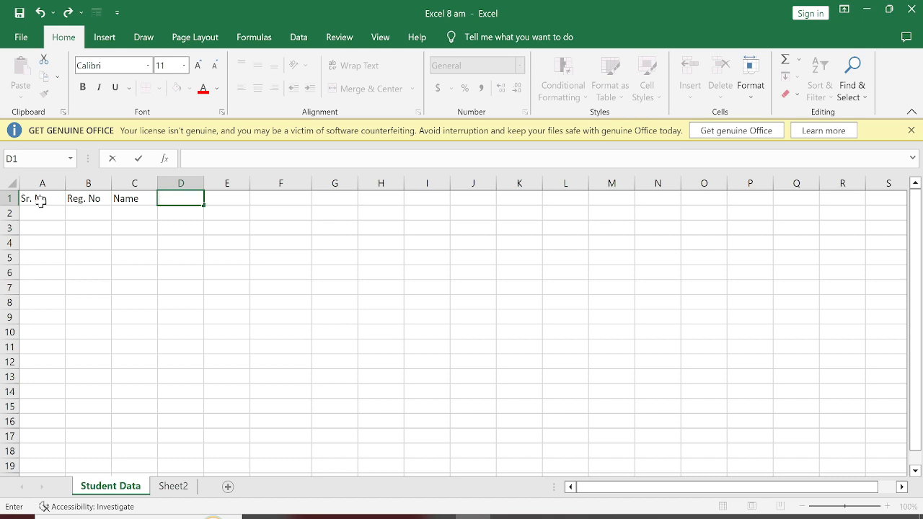
type("DOB")
key("Tab")
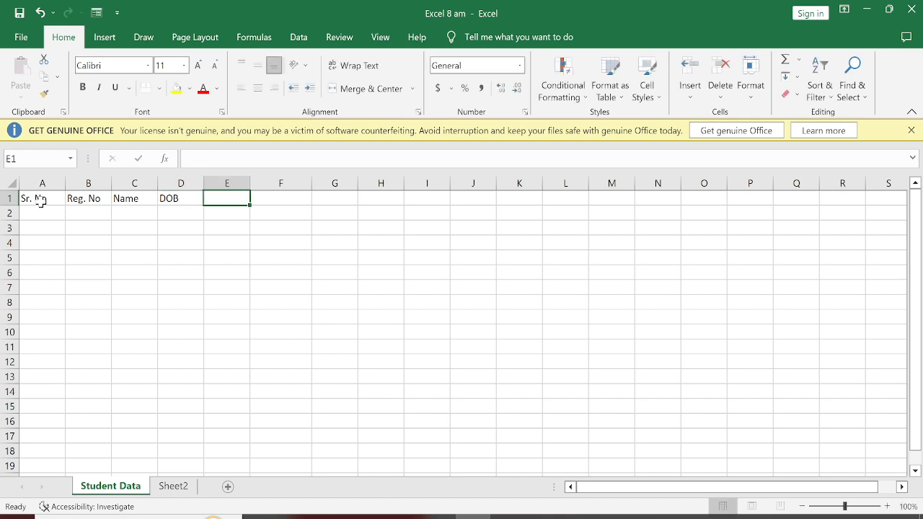
type("Mobile No")
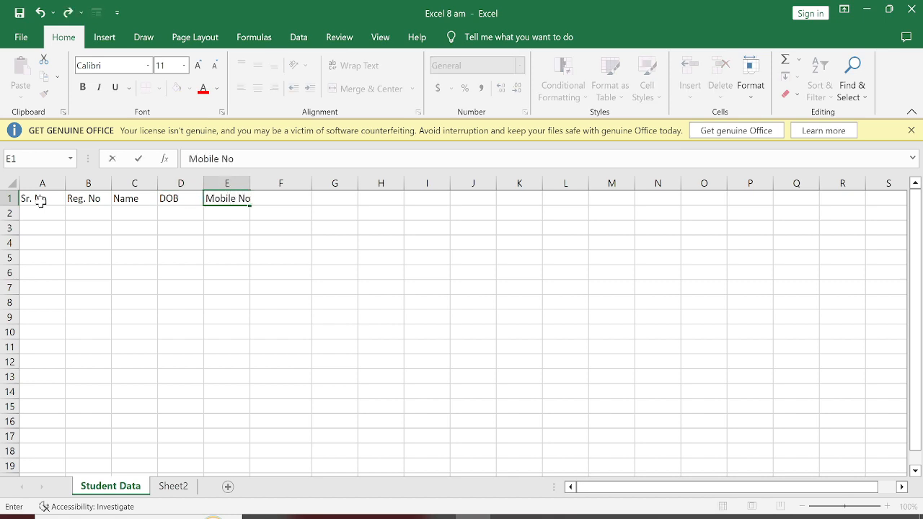
key("Tab")
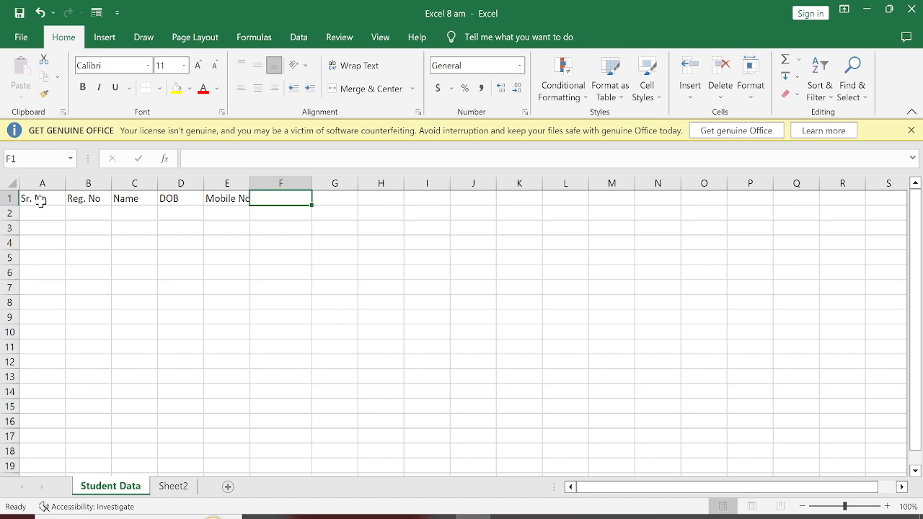
Enter the subject headers "Phy", "Che" and "Math" in cells F1 to H1.
type("P")
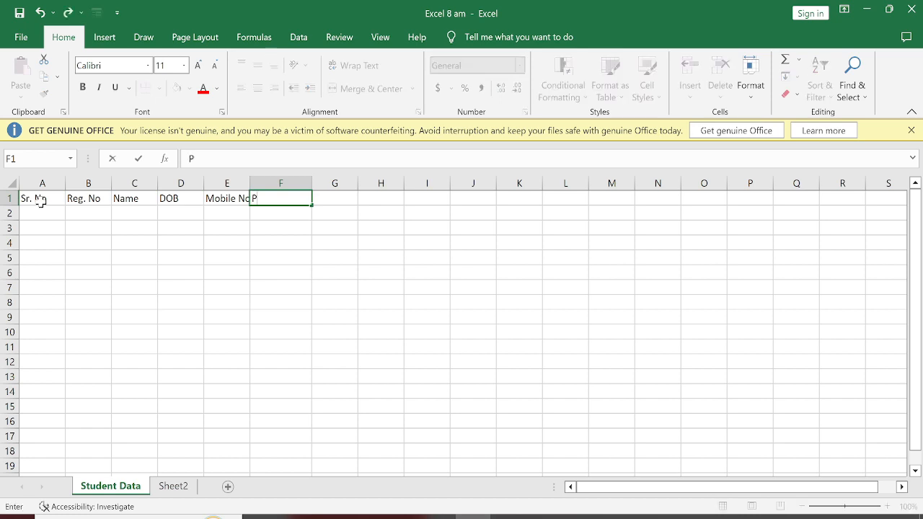
type("hy")
key("Tab")
type("Che")
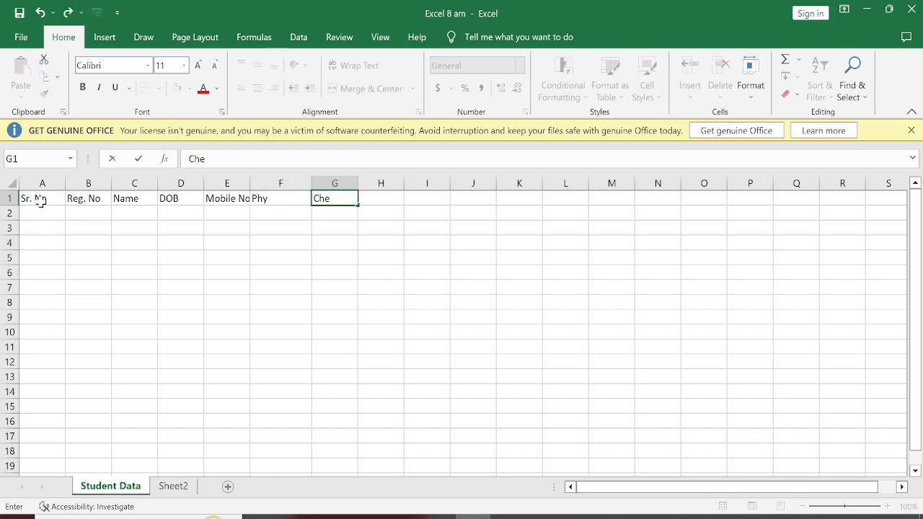
key("Tab")
type("Mat")
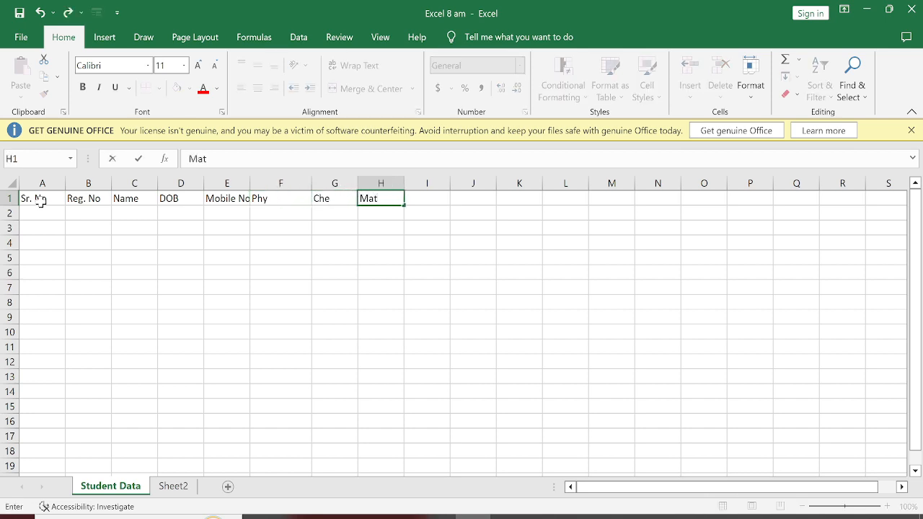
type("h")
key("Tab")
key("Right")
key("Right")
key("Right")
key("Right")
key("Right")
key("Right")
key("Right")
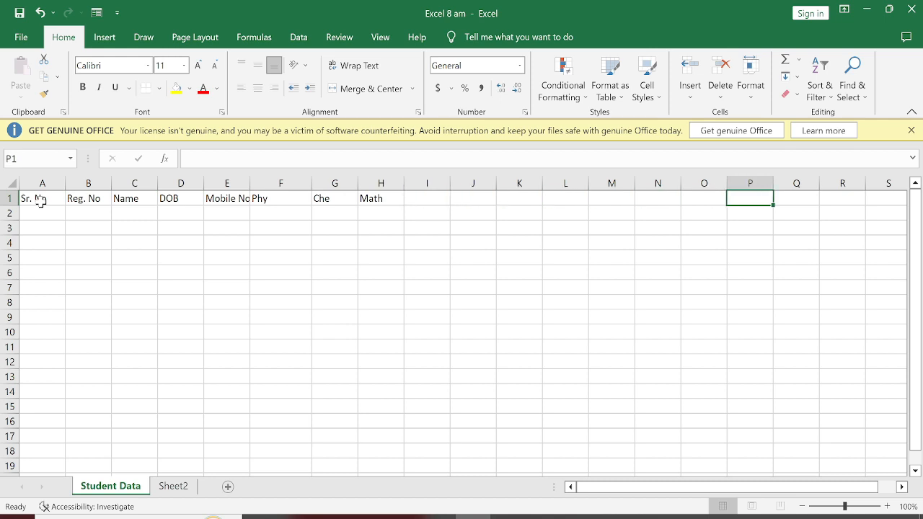
key("Left")
key("Left")
key("Left")
key("Left")
key("Left")
key("Left")
key("Left")
key("Left")
key("Left")
key("Left")
key("Left")
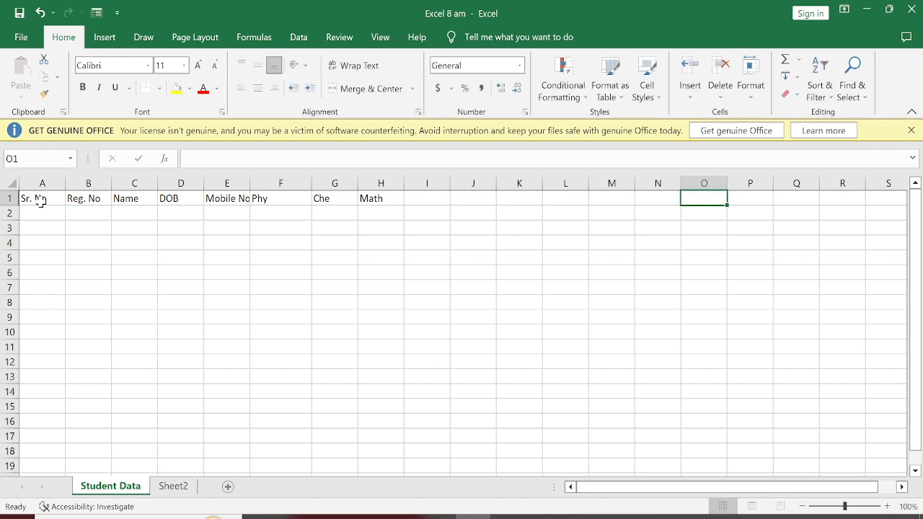
key("Right")
key("Right")
key("Right")
key("Right")
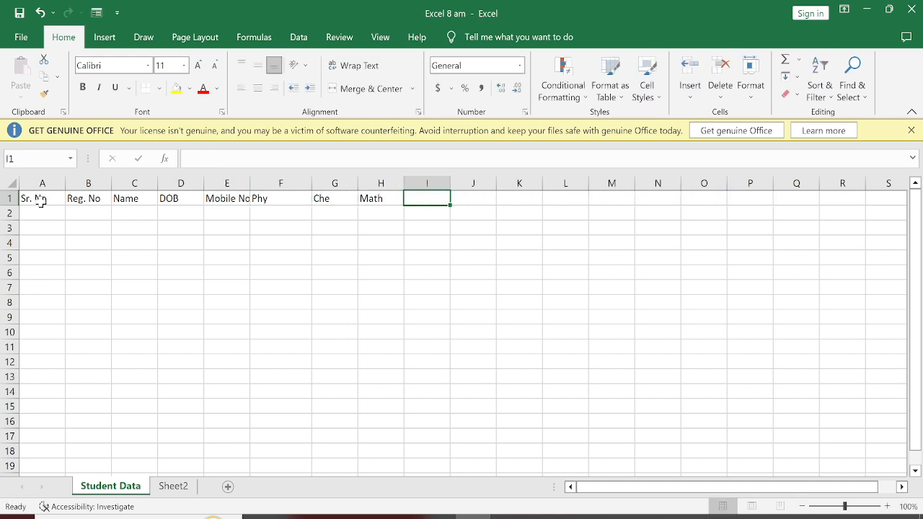
Enter the headers "Hin", "Eng", "Total" and "%" in cells I1 to L1.
type("Hid")
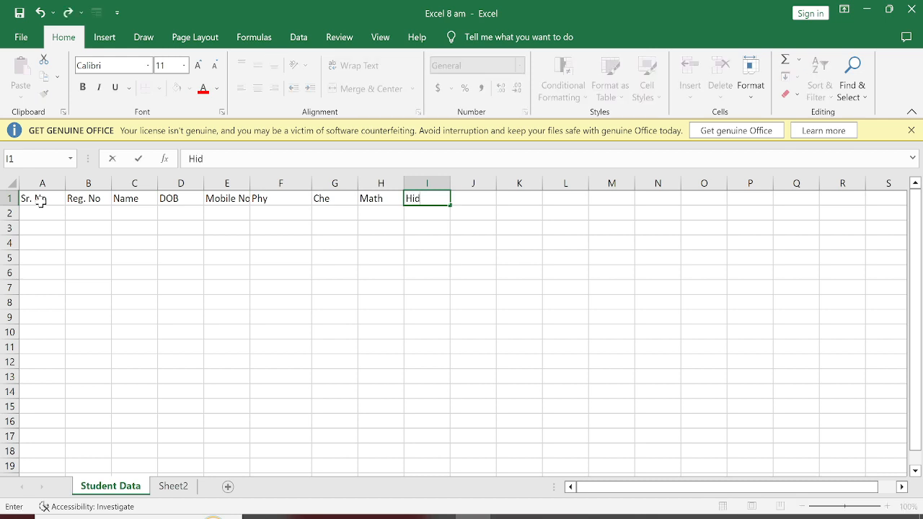
key("BackSpace")
type("n")
key("Right")
type("Eng")
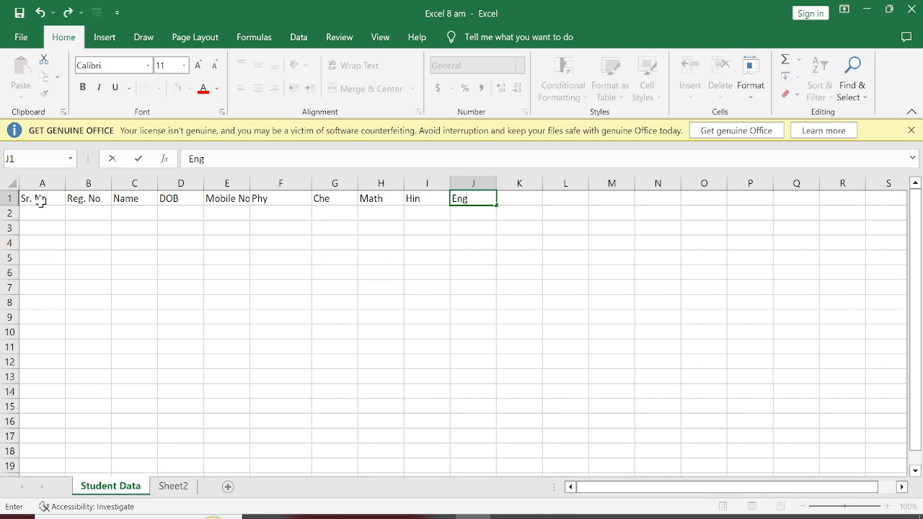
key("Right")
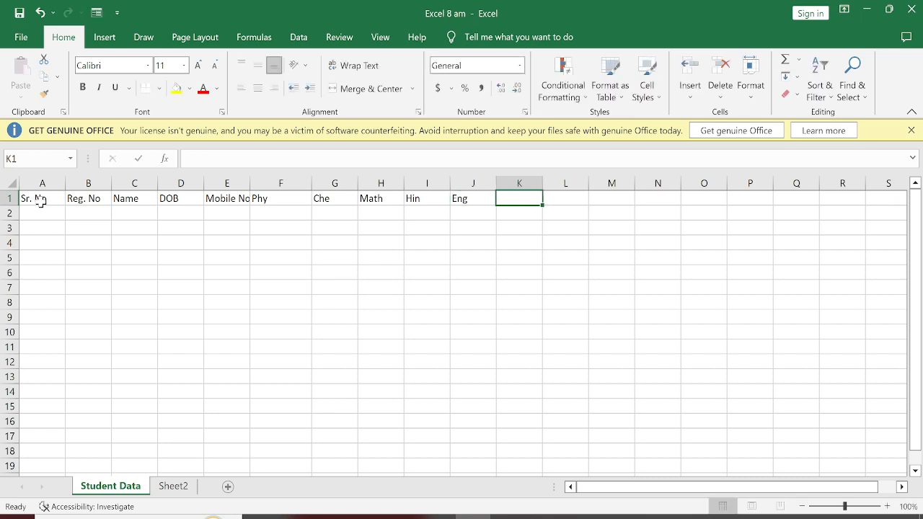
type("Total")
key("Right")
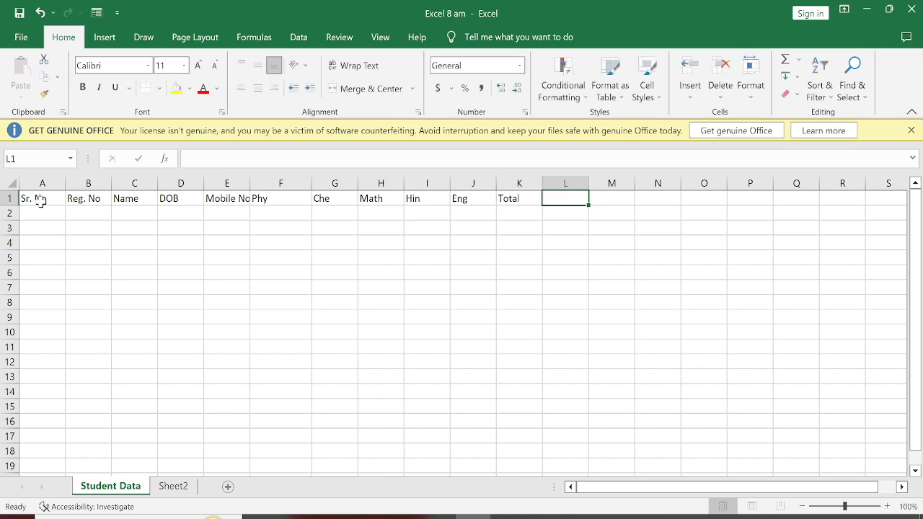
type("%")
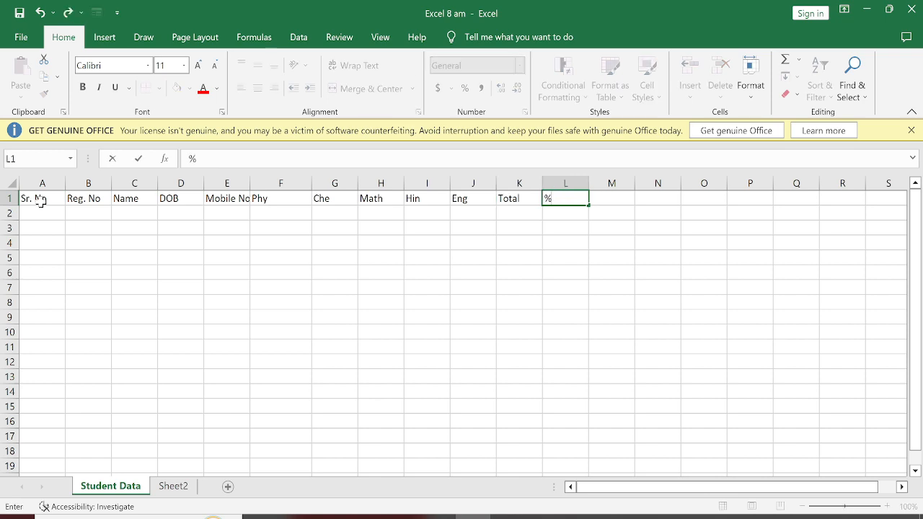
left_click(92, 248)
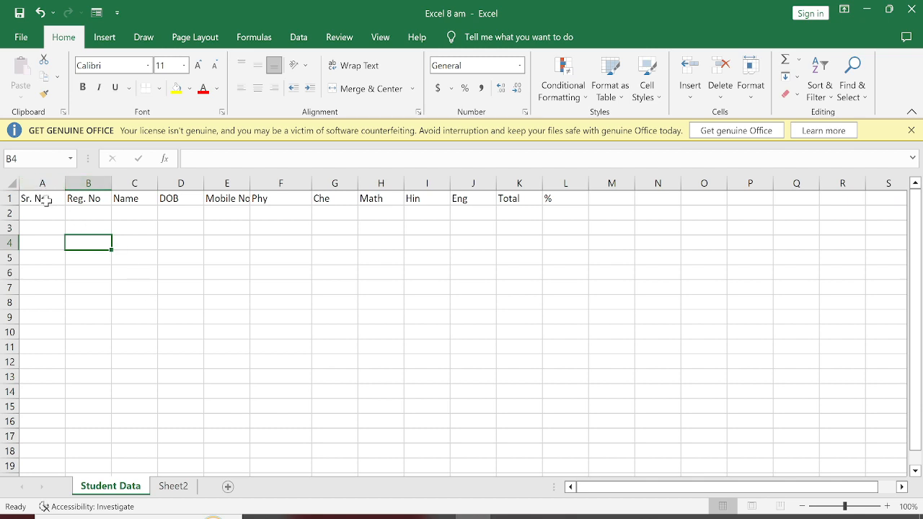
Narrow the Sr. No column and widen the Reg. No, Name, DOB and Mobile No columns, making Name the widest.
left_click_drag(67, 182, 213, 185)
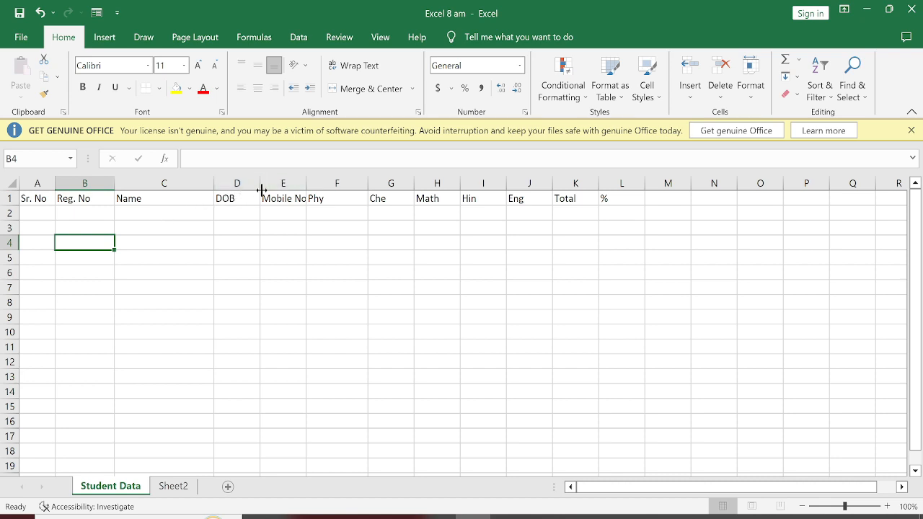
left_click_drag(261, 190, 359, 183)
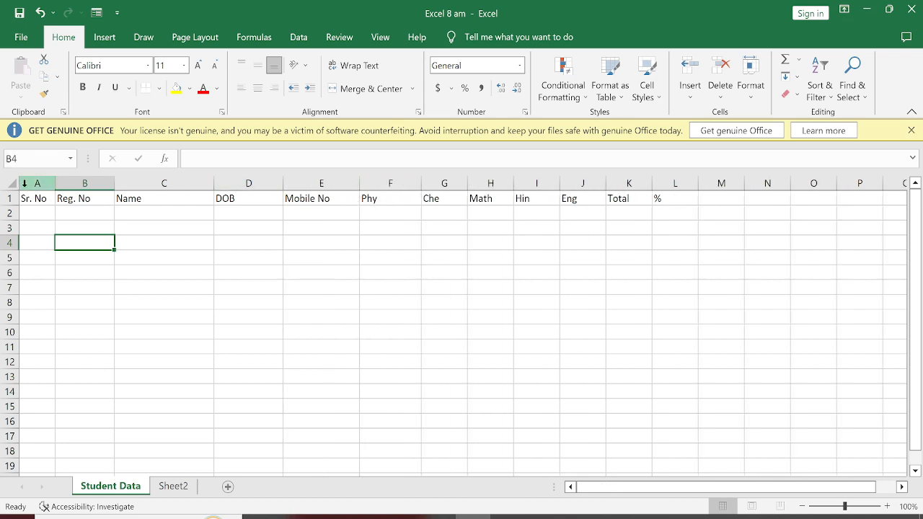
Make row 1 slightly taller and centre the headers in A1:L1 horizontally and vertically.
left_click_drag(8, 206, 688, 203)
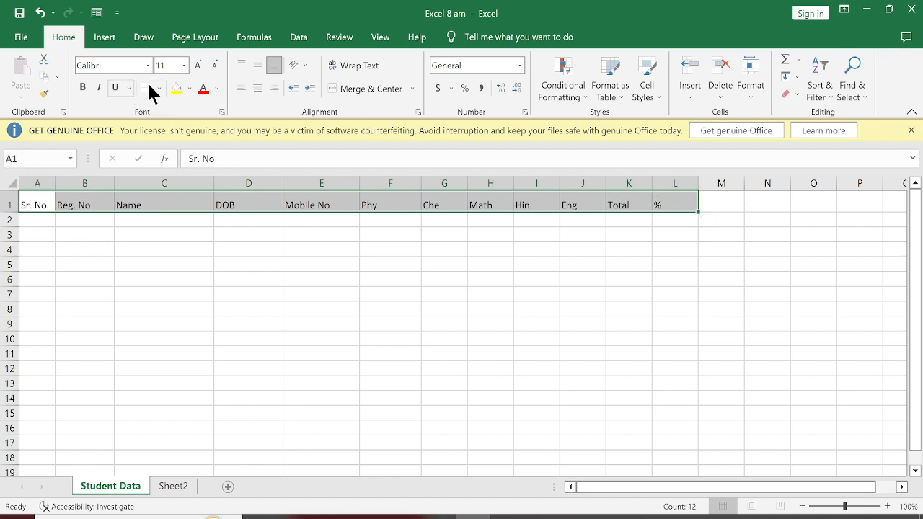
left_click(257, 87)
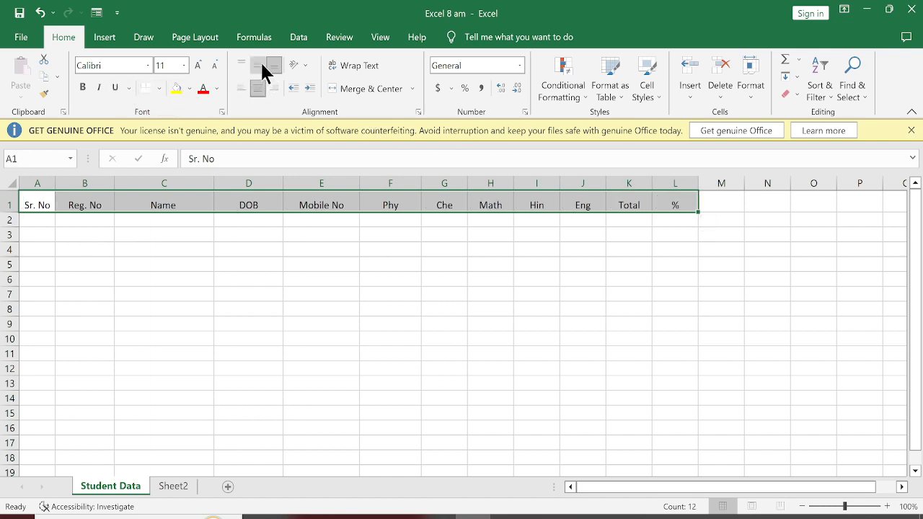
left_click(262, 64)
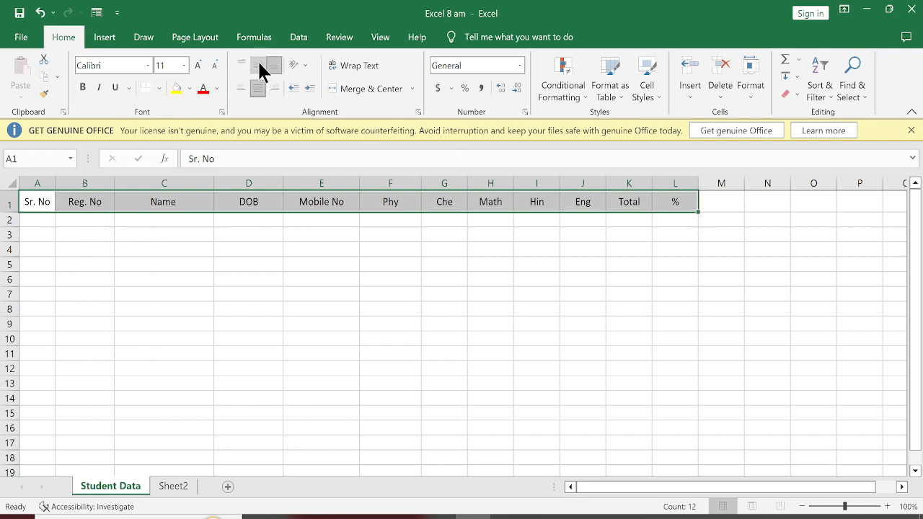
Make the headers in A1:L1 bold and set their font size to 12.
left_click(82, 88)
left_click(200, 68)
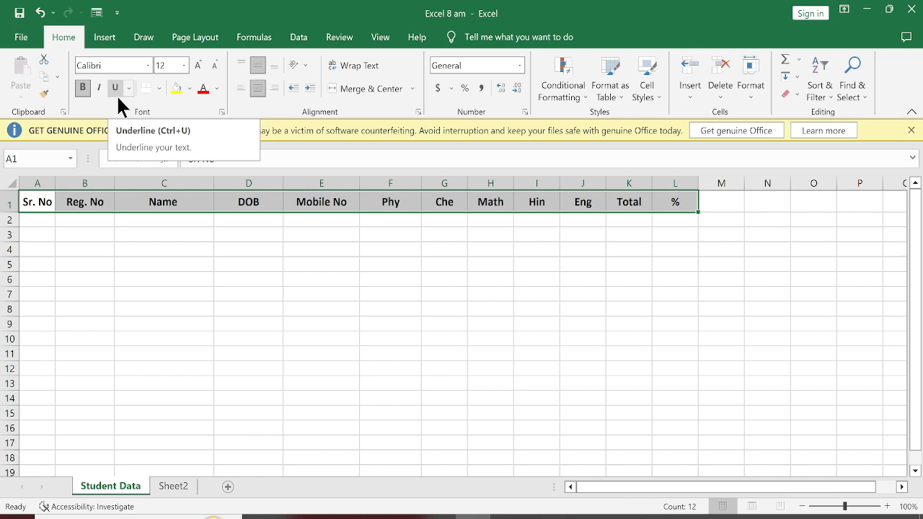
left_click(199, 70)
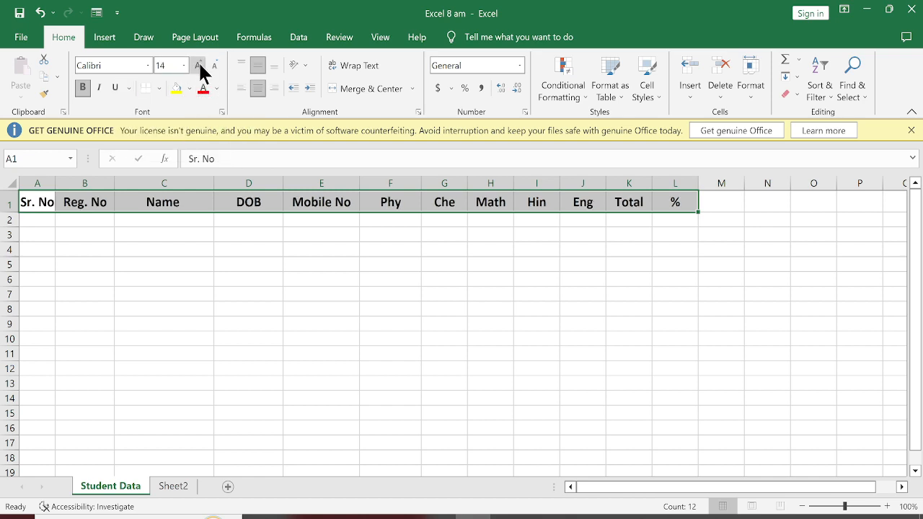
left_click(215, 68)
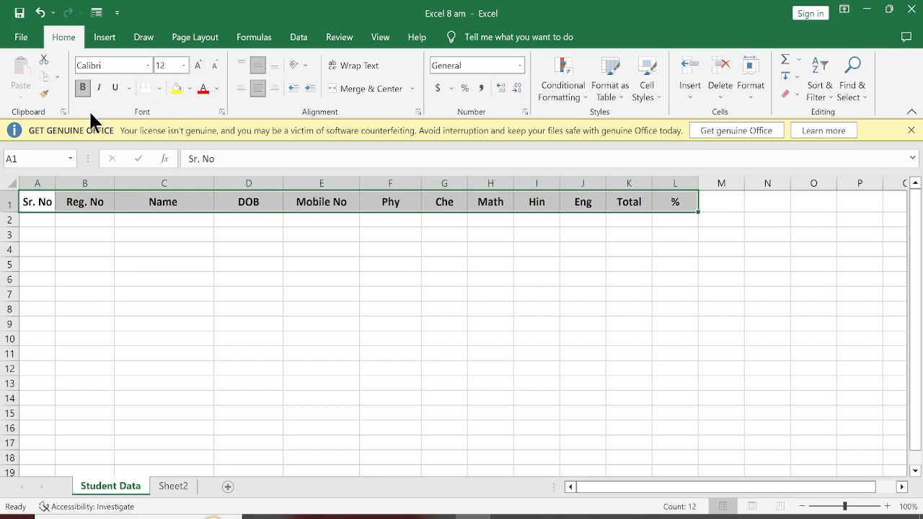
Apply All Borders to the table range A1:L18.
left_click(68, 248)
left_click_drag(29, 203, 686, 465)
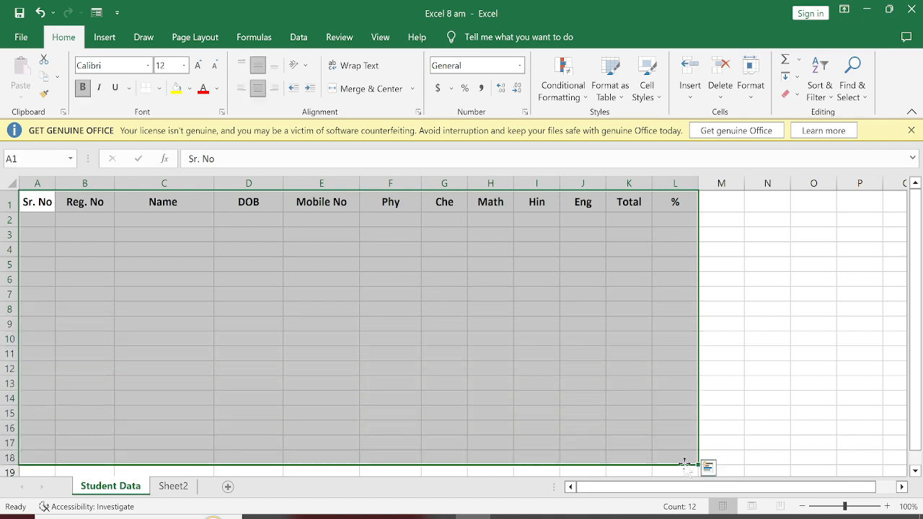
left_click(161, 88)
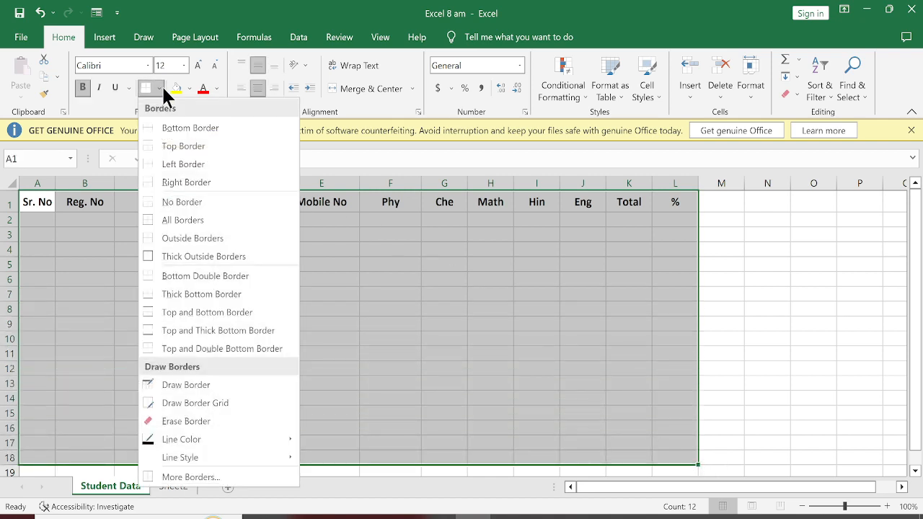
left_click(176, 220)
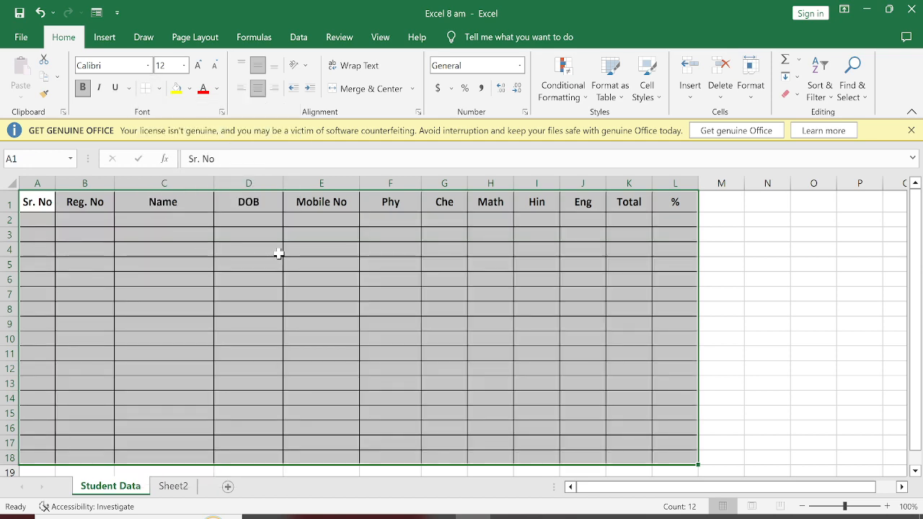
left_click(215, 260)
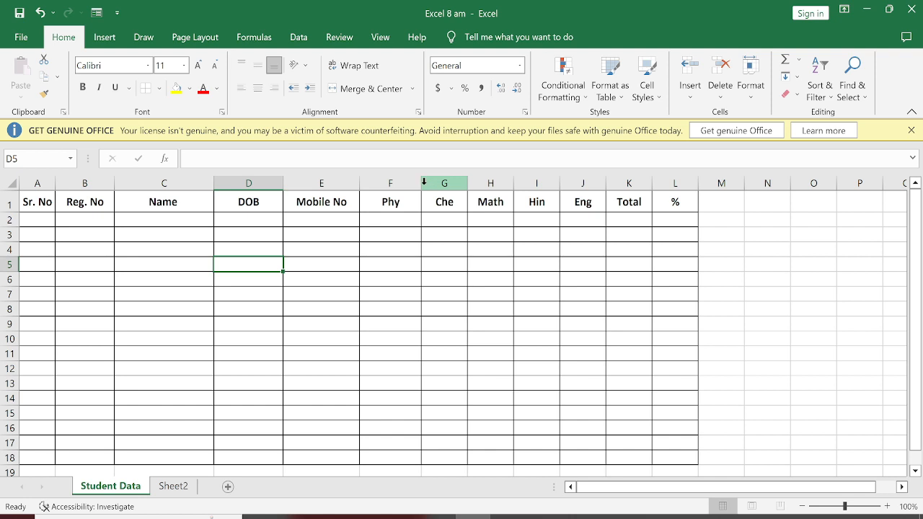
Widen the Phy and Math columns and narrow the Che column by hand.
left_click_drag(422, 183, 528, 186)
left_click(524, 185)
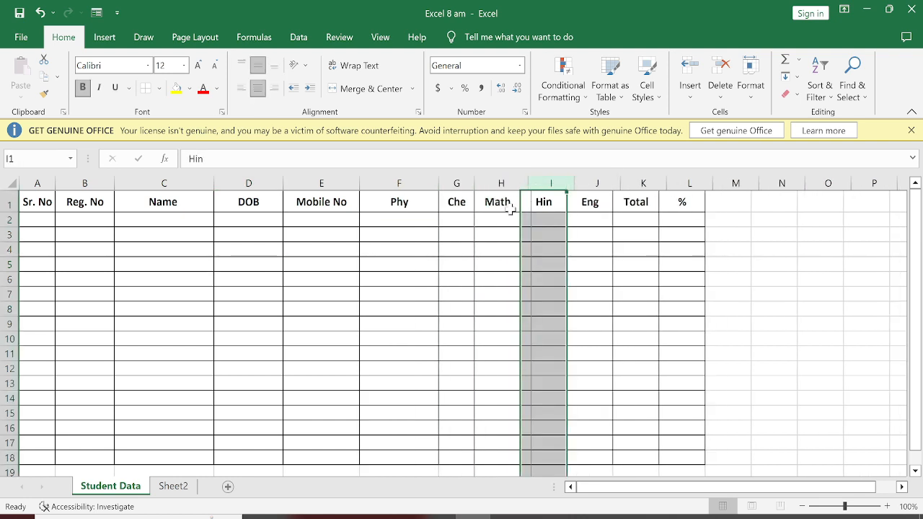
left_click(472, 230)
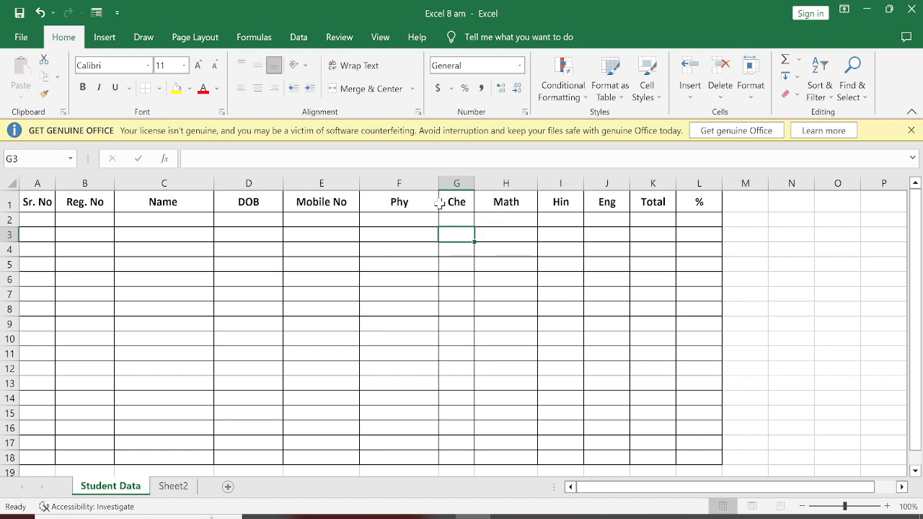
Set the column width of the Phy through % columns, F to L, to 8.
left_click_drag(405, 205, 706, 203)
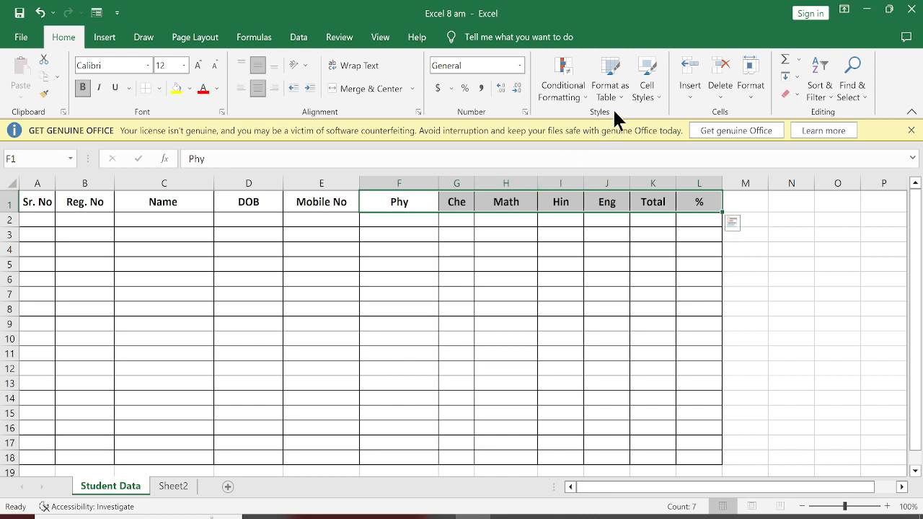
left_click(750, 86)
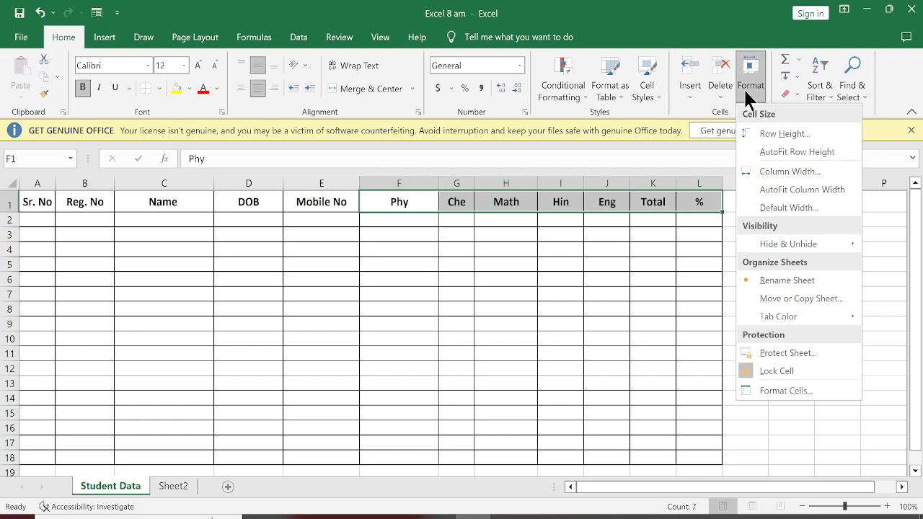
left_click(789, 207)
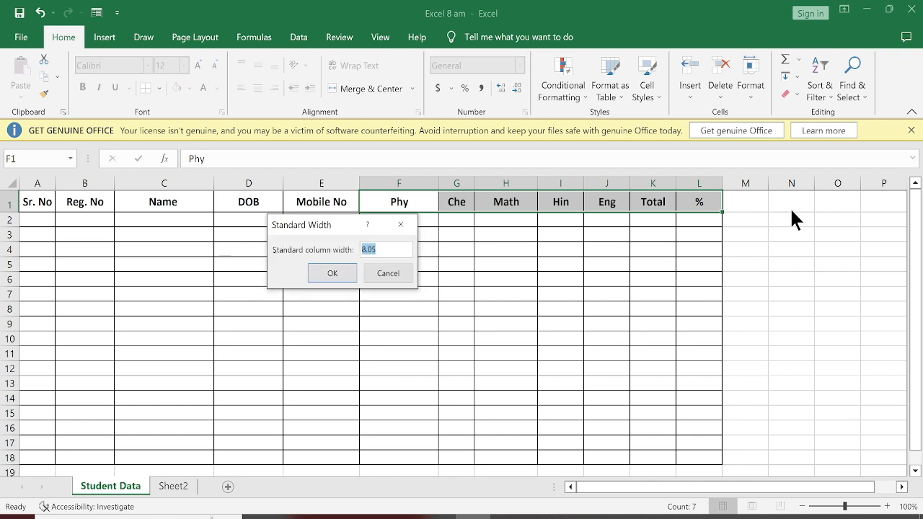
key("Return")
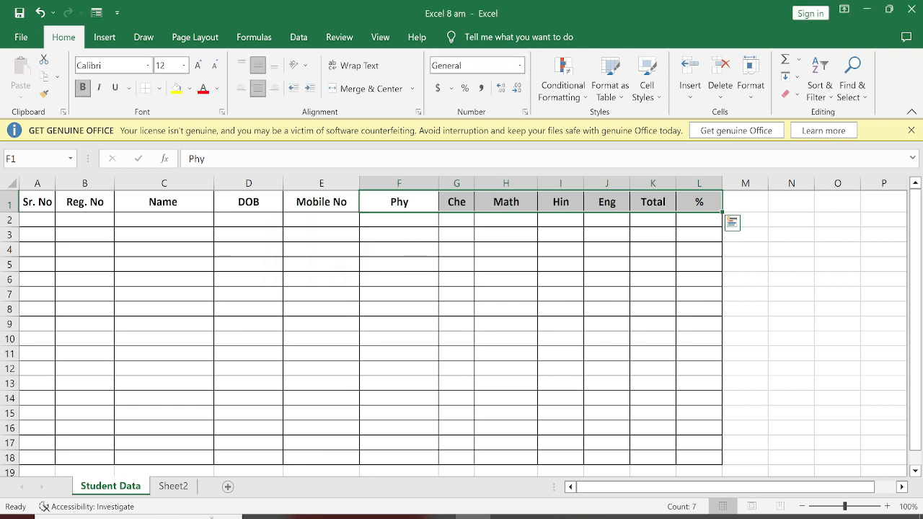
left_click(751, 85)
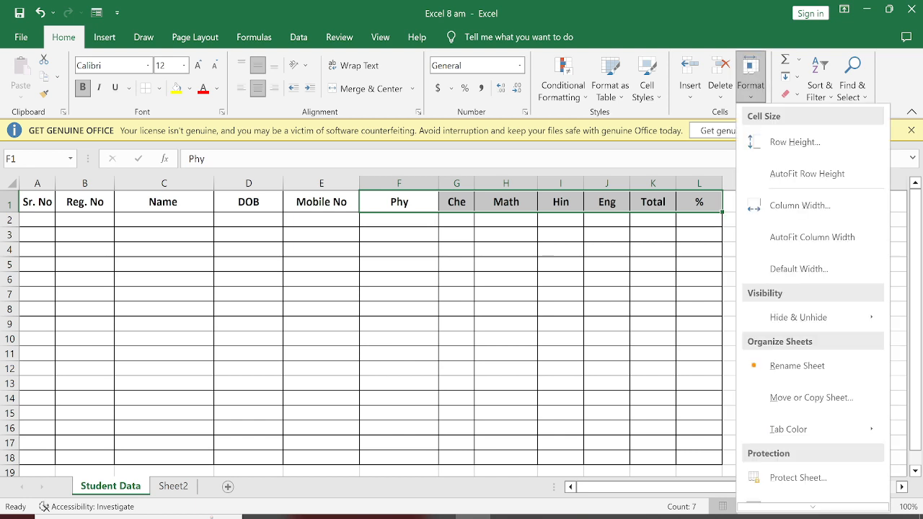
left_click(790, 206)
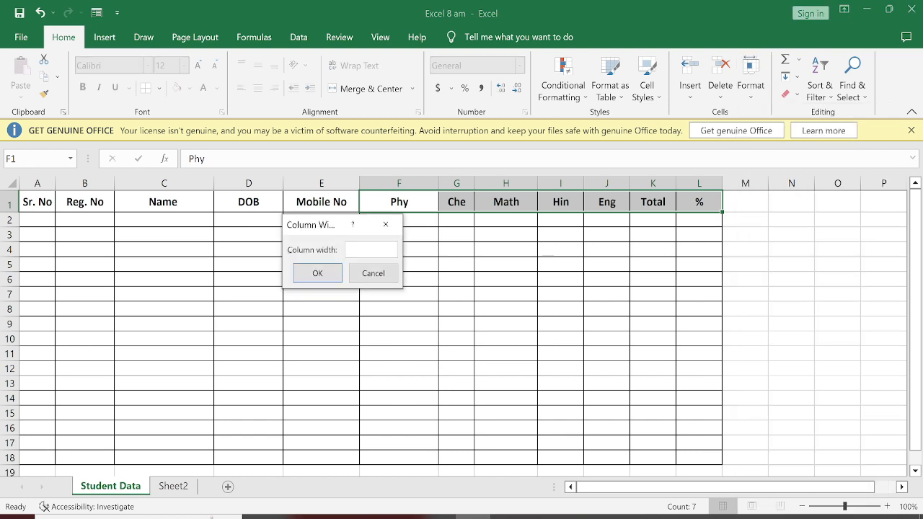
left_click(365, 248)
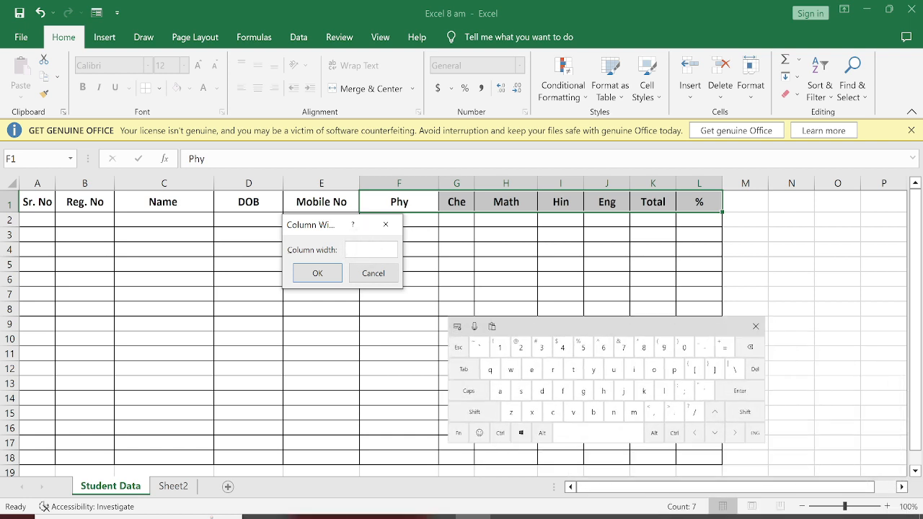
type("8")
left_click(317, 273)
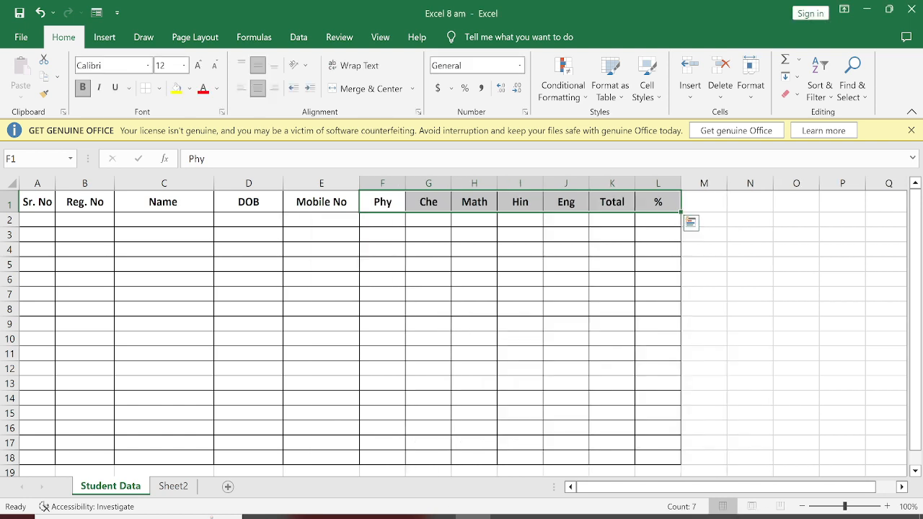
left_click(750, 279)
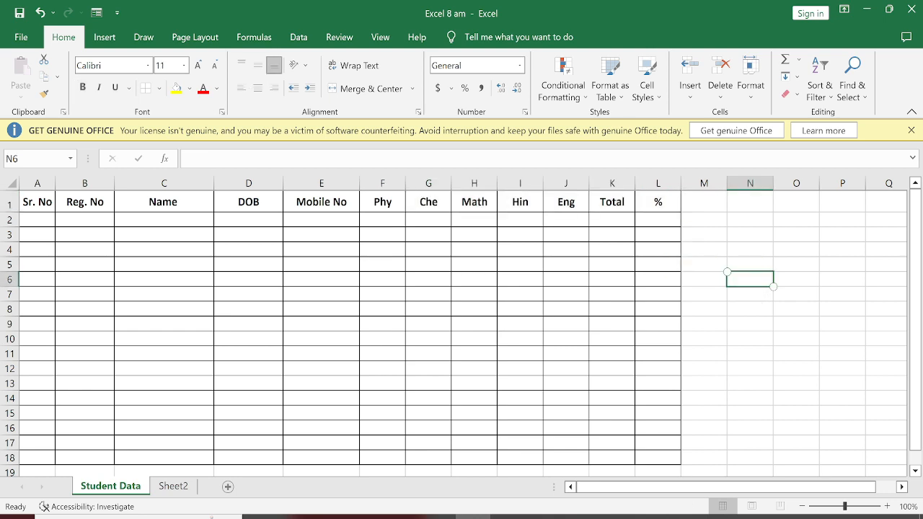
scroll(455, 331, "down", 1)
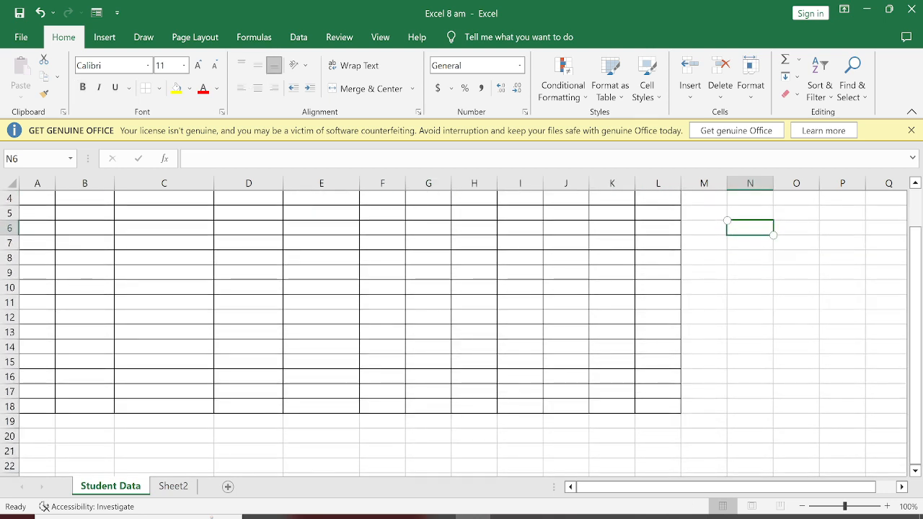
scroll(454, 331, "up", 1)
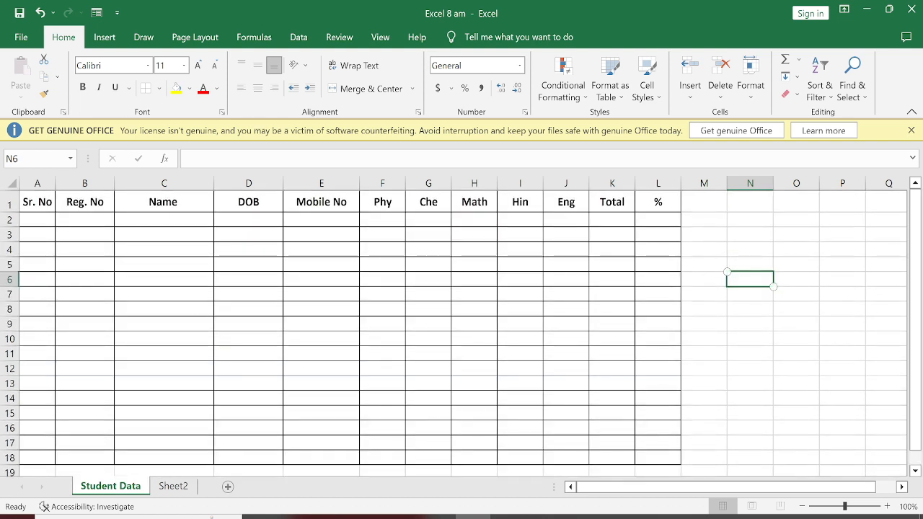
left_click(38, 220)
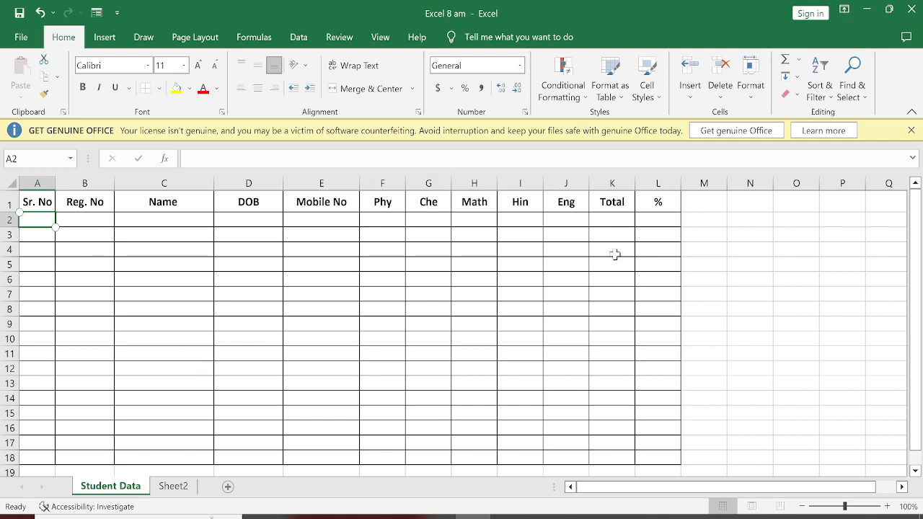
Enter 2 and 4 in N3:N4, fill the series down to N13, and clear N13 so it ends at 20.
left_click(737, 239)
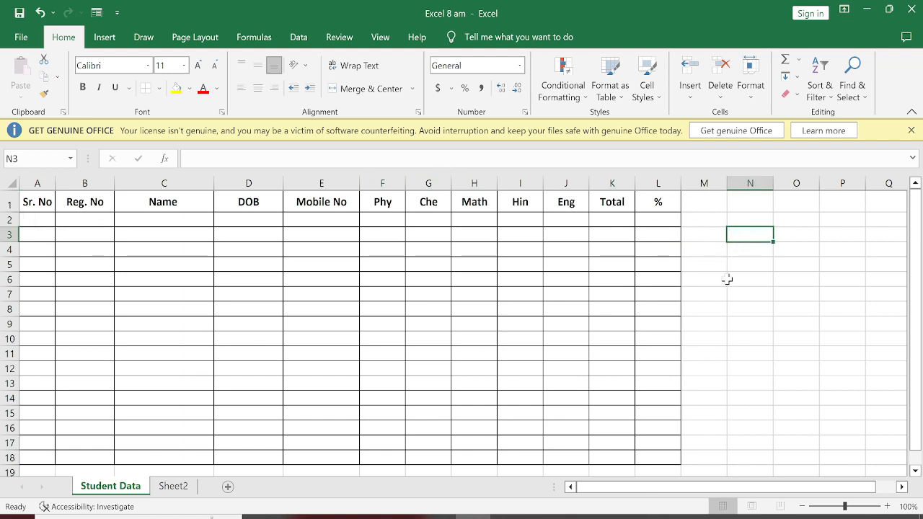
type("2")
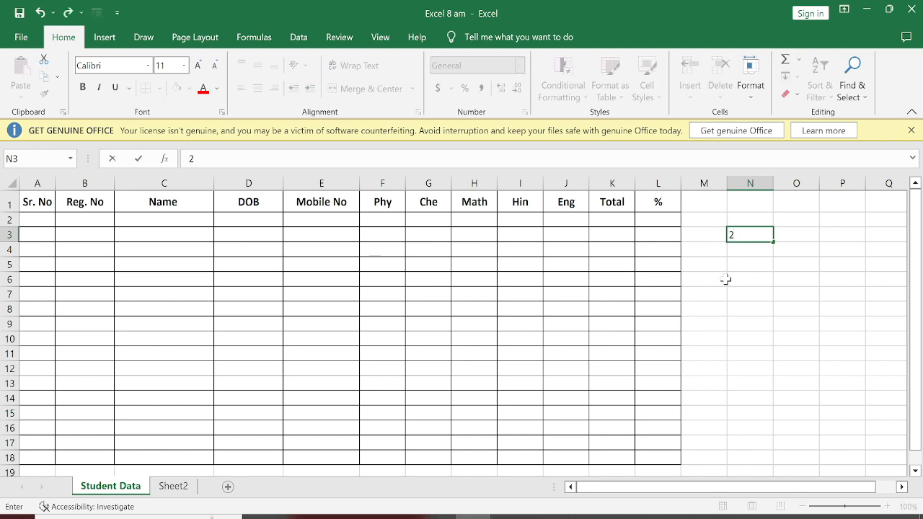
key("Return")
type("4")
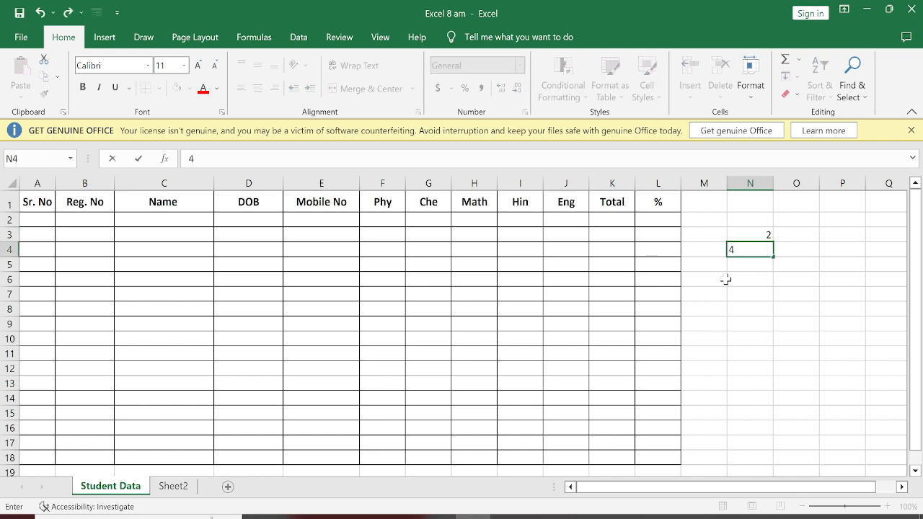
key("Return")
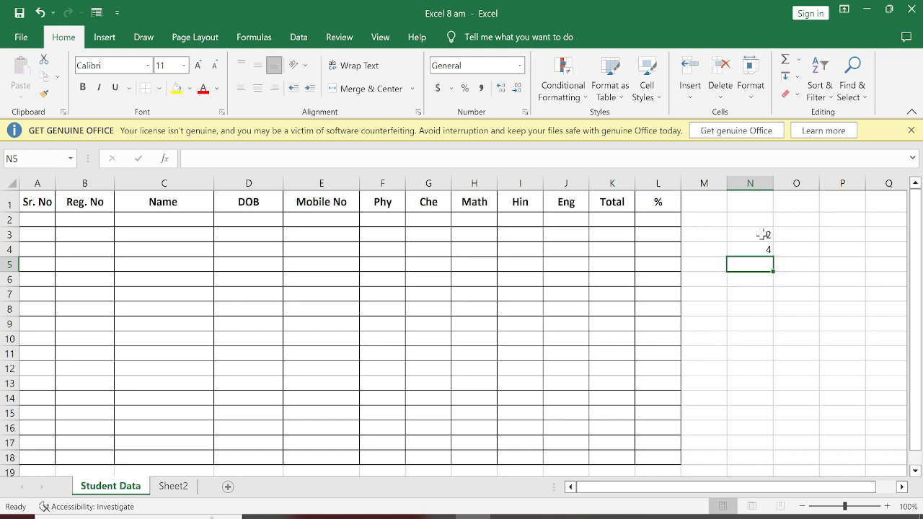
left_click_drag(765, 233, 761, 245)
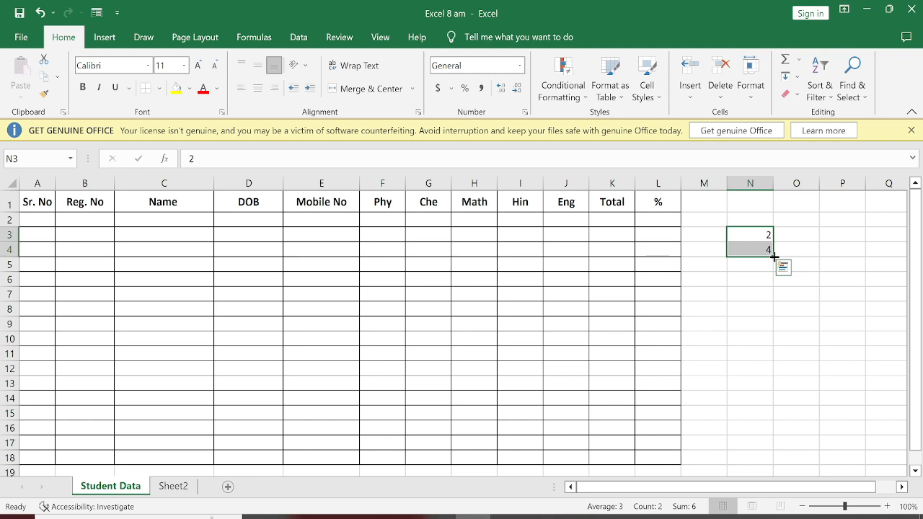
left_click_drag(774, 256, 761, 393)
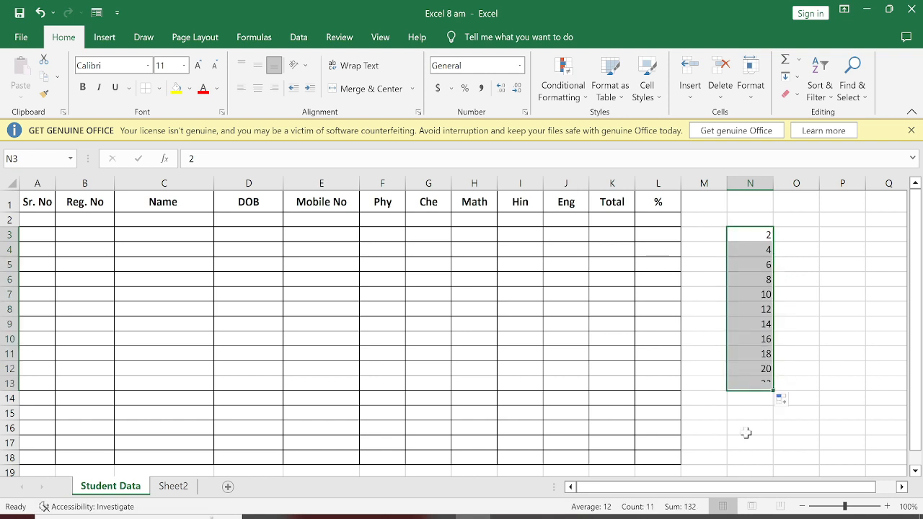
left_click(761, 383)
key("Delete")
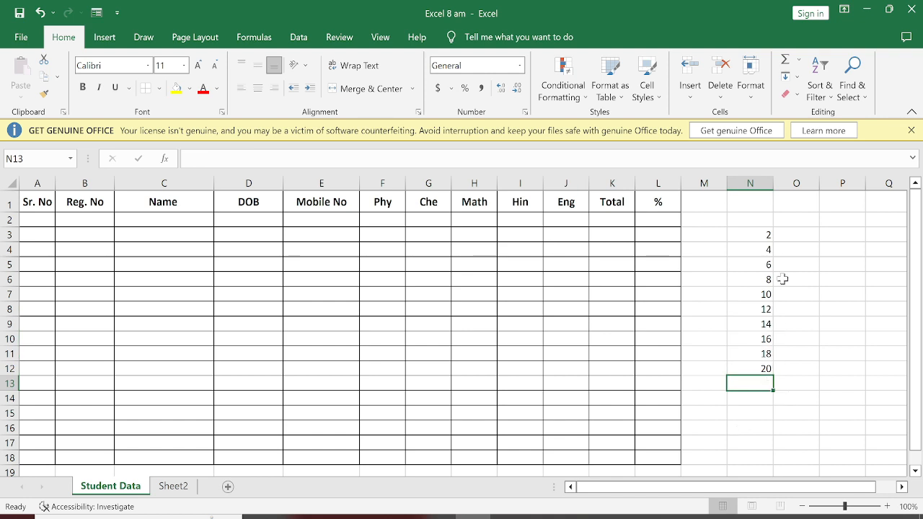
Enter 30 and 27 in O3:O4 and fill the decreasing series down to O12.
left_click(818, 234)
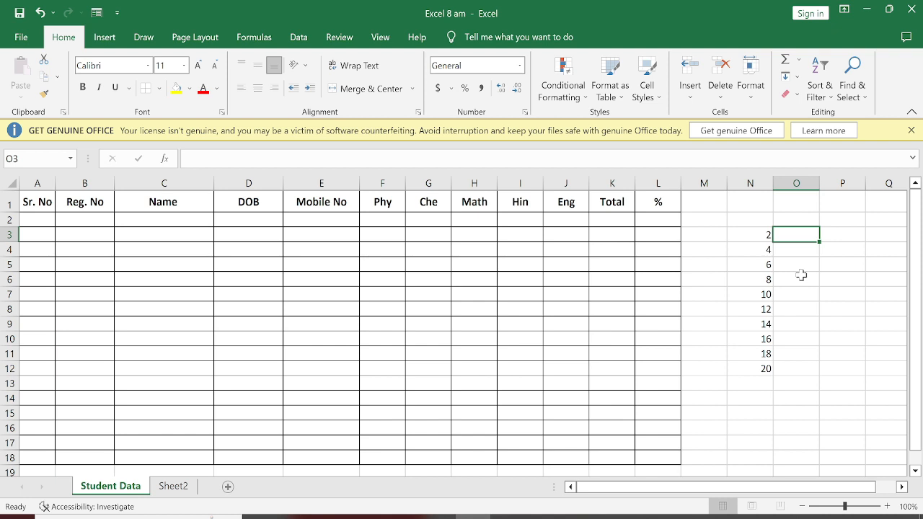
type("30")
key("Return")
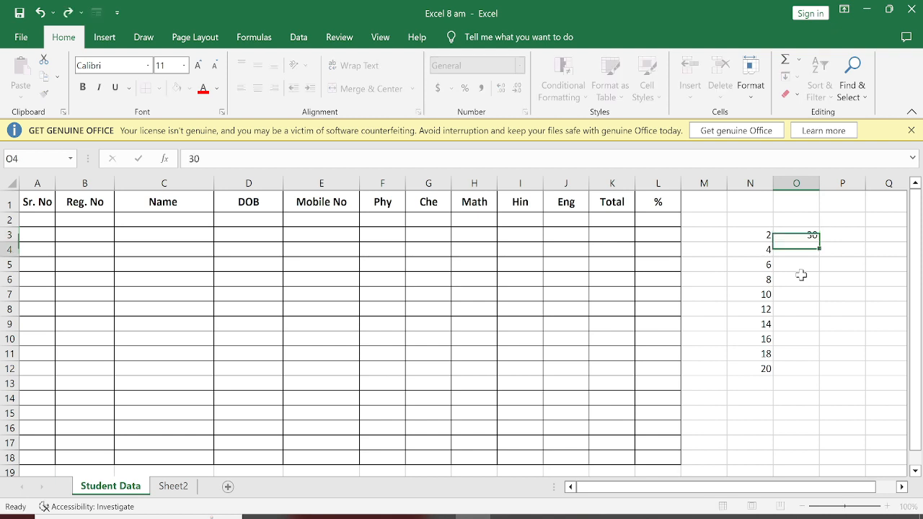
type("27")
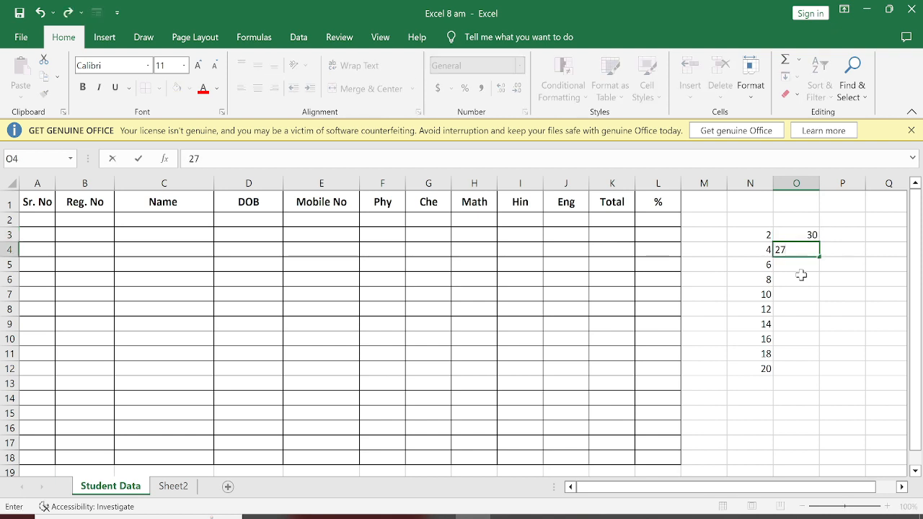
key("Return")
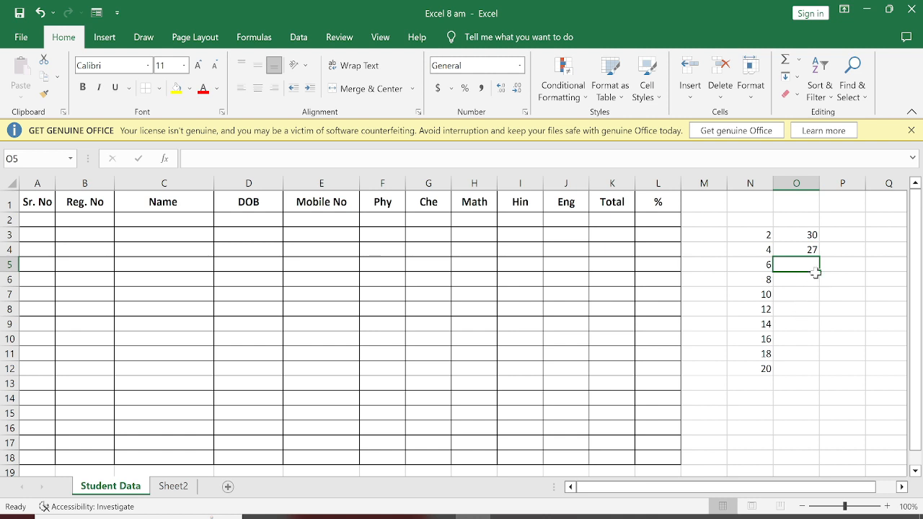
left_click_drag(802, 230, 809, 247)
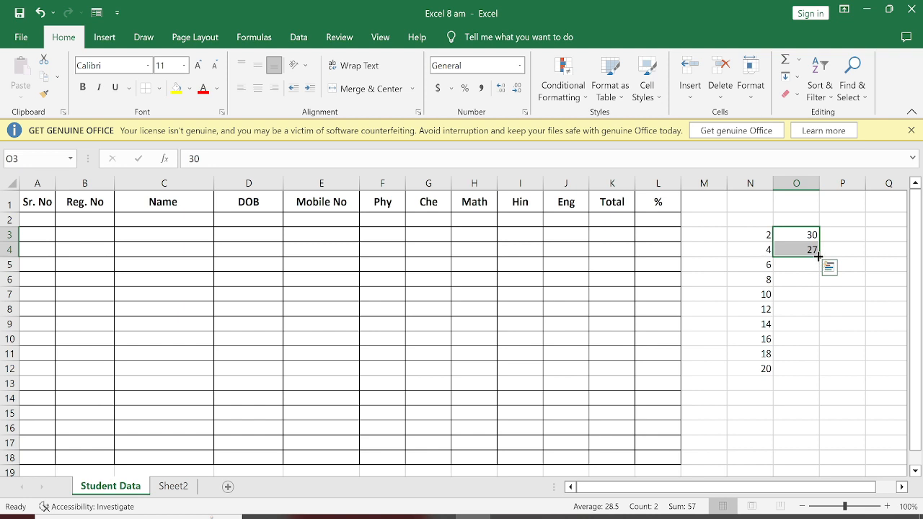
left_click_drag(819, 255, 815, 373)
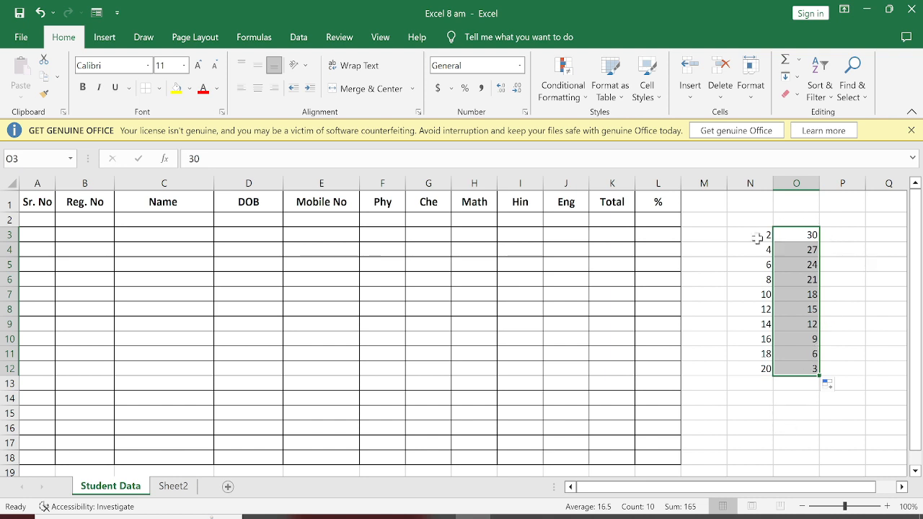
Clear both number series from the range N3:O13.
left_click_drag(758, 238, 803, 380)
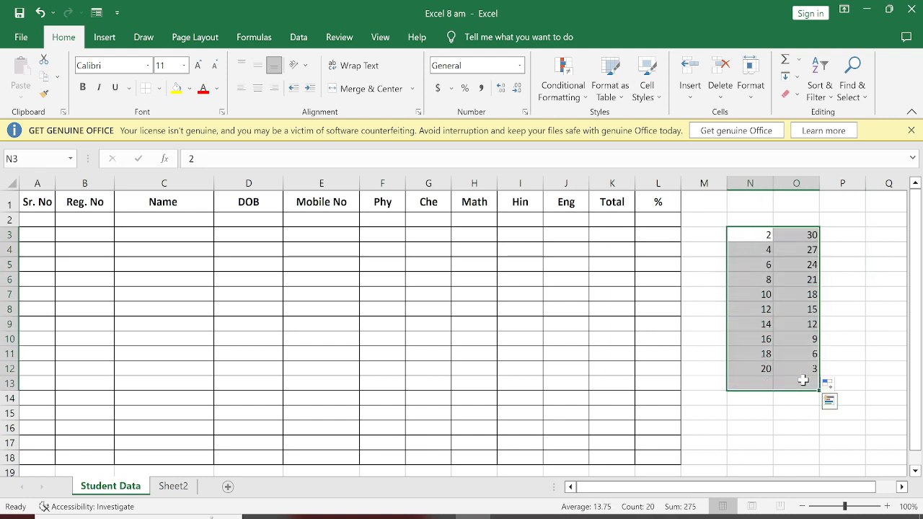
key("Delete")
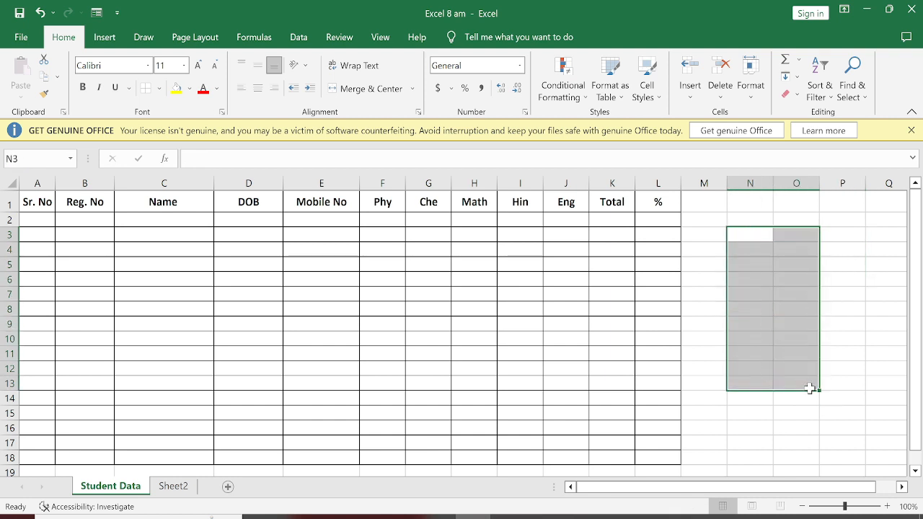
left_click(801, 425)
Enter Jan in O3 and fill the month series down to Oct in O12.
left_click(773, 238)
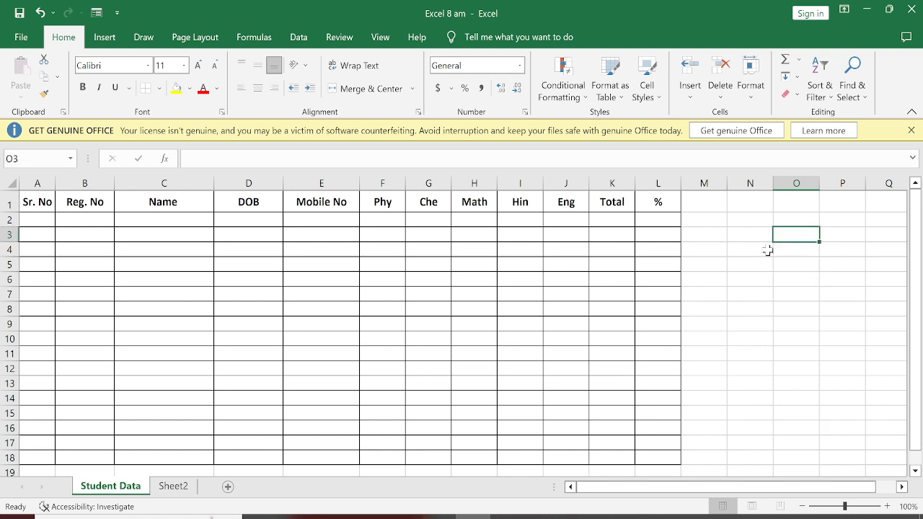
type("Jan")
key("Return")
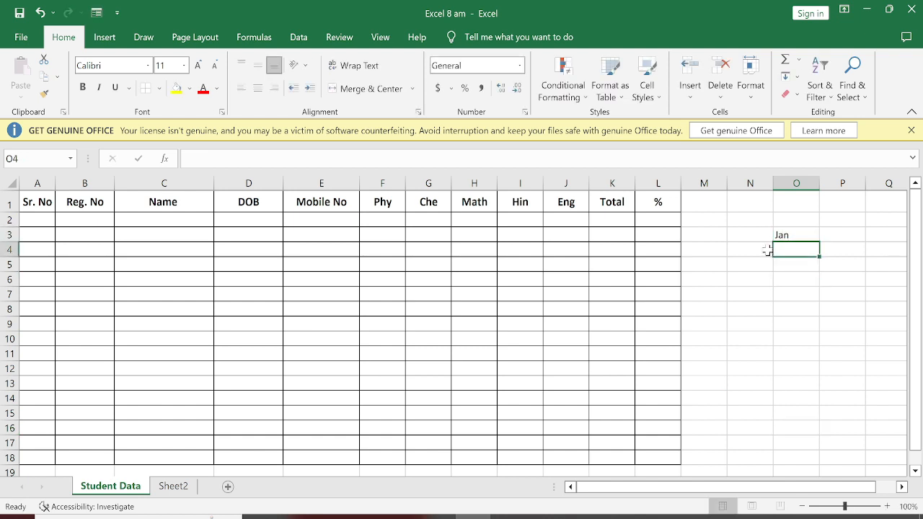
left_click(783, 277)
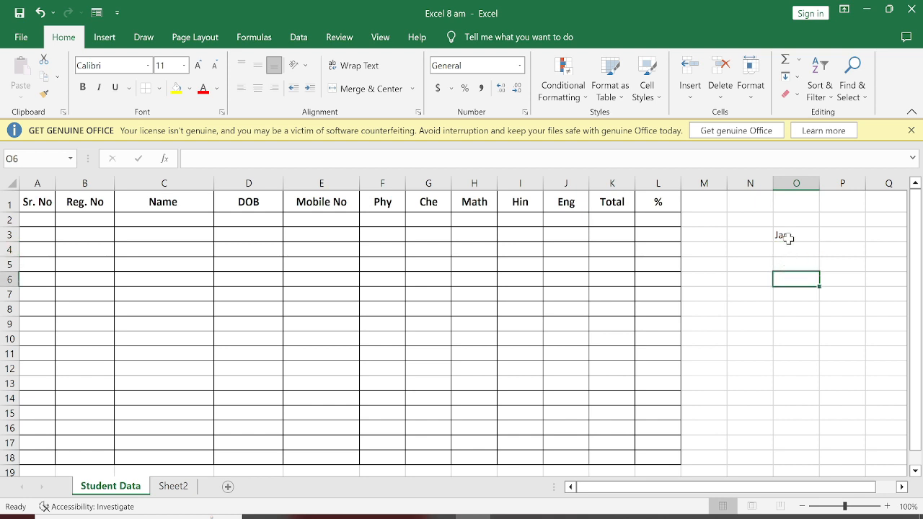
left_click(786, 238)
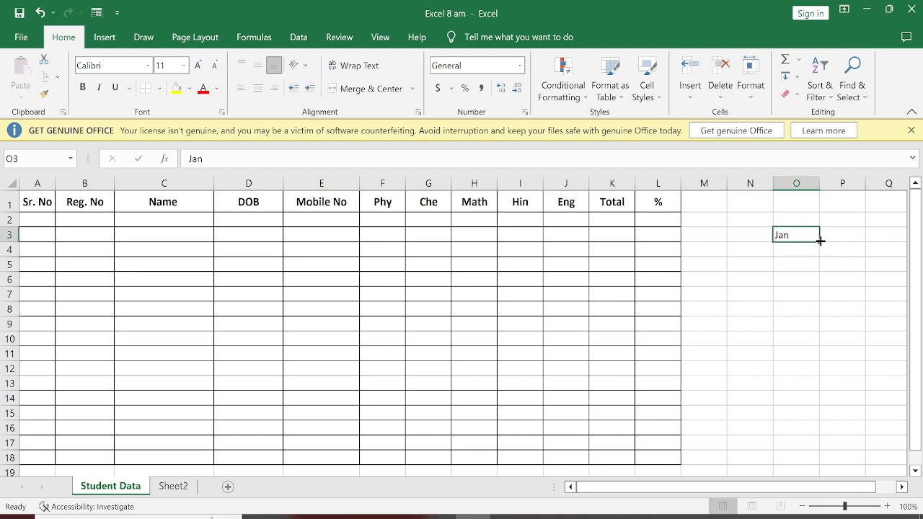
left_click_drag(820, 241, 816, 361)
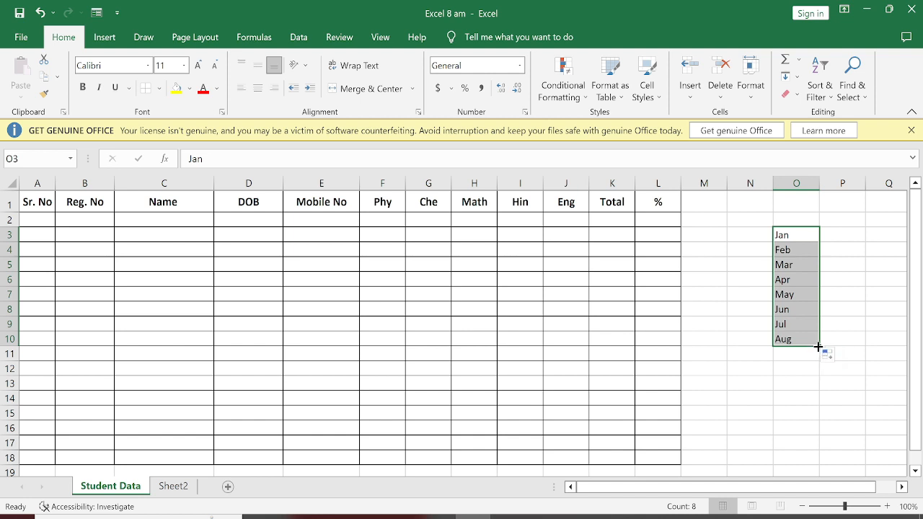
left_click_drag(820, 346, 816, 374)
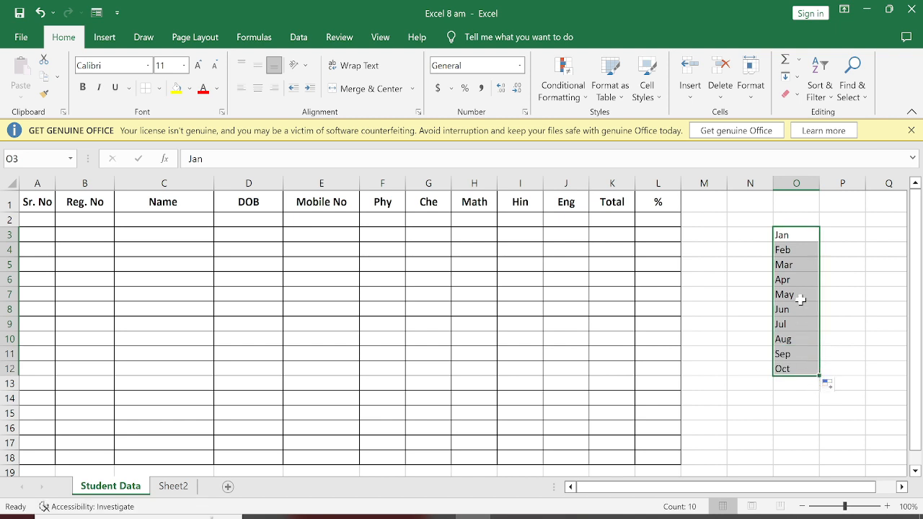
Replace the month series in O3:O12 with weekdays by entering sun in O3 and filling the series down to O10.
key("Delete")
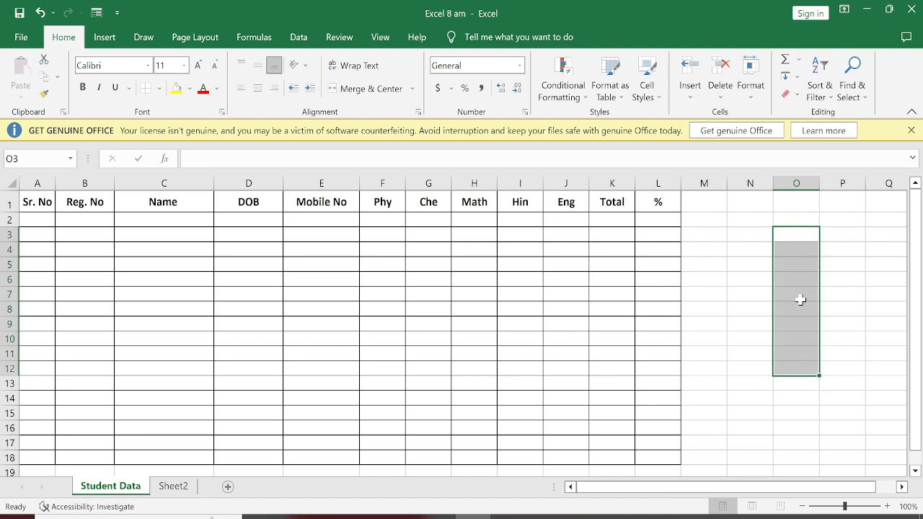
type("sun")
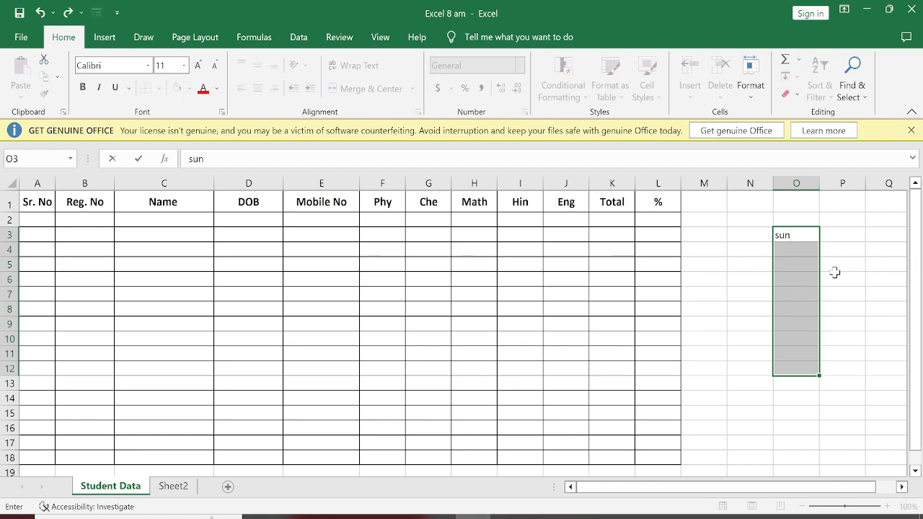
left_click(789, 267)
left_click(797, 234)
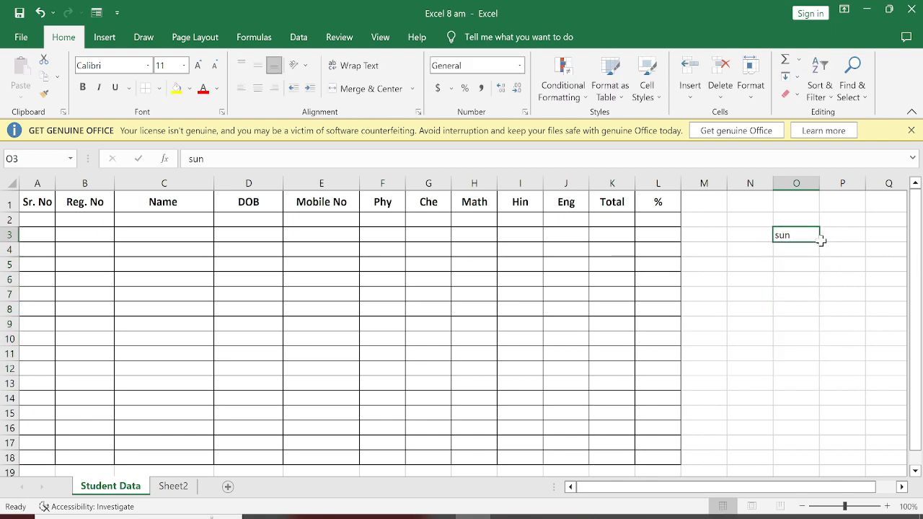
left_click_drag(820, 243, 815, 343)
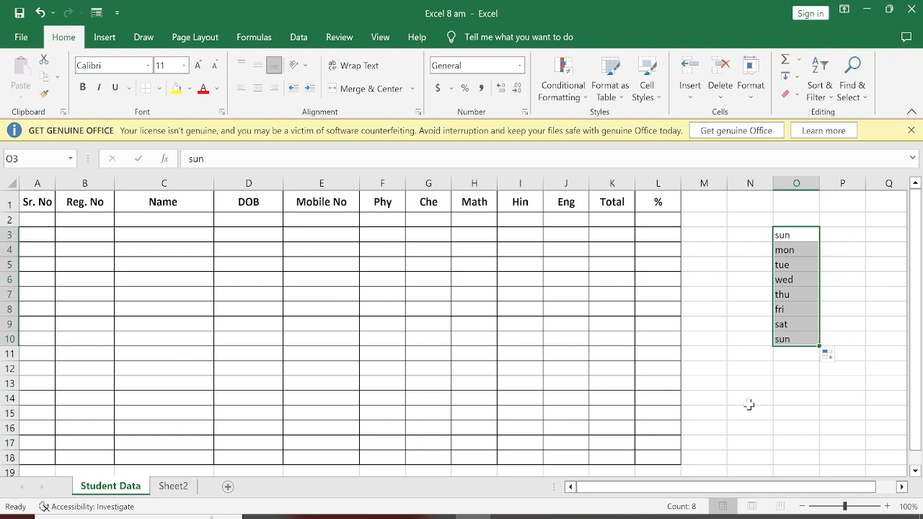
left_click(796, 369)
left_click(796, 339)
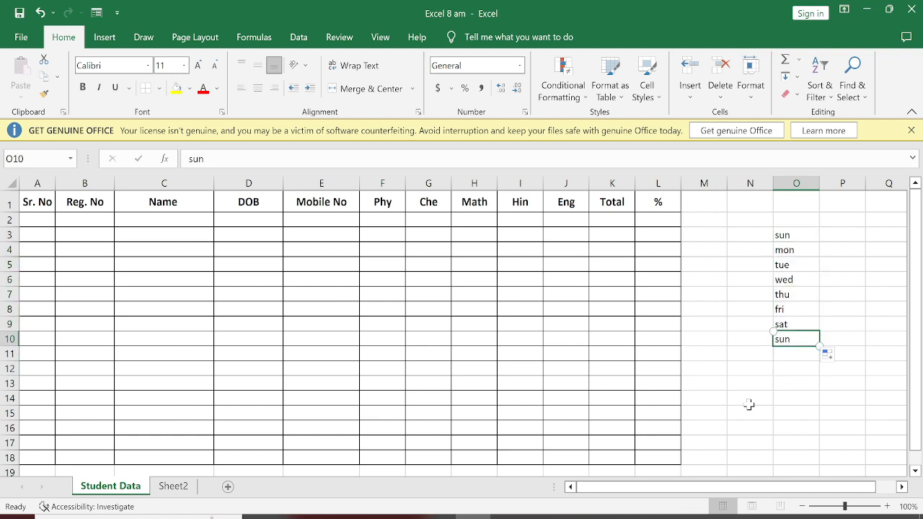
left_click(796, 235)
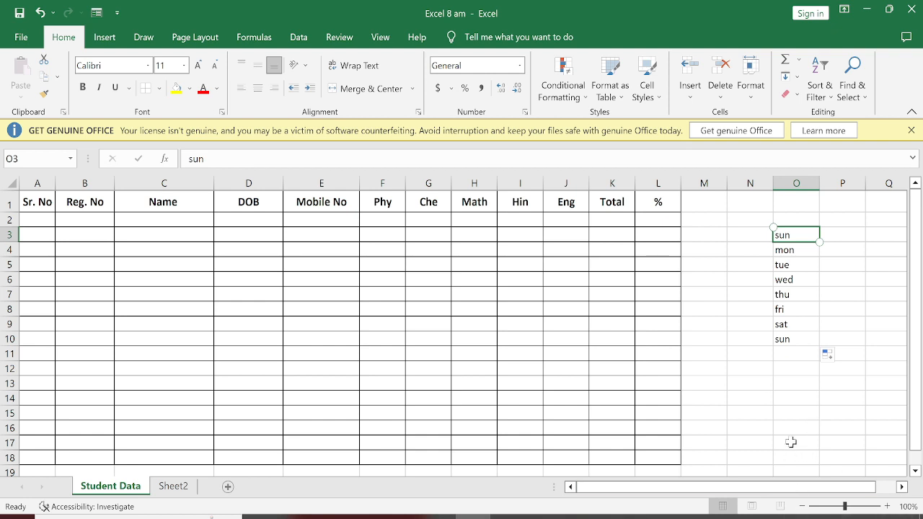
Clear the weekday series by deleting the contents of the range N2:P12.
left_click_drag(740, 224, 823, 370)
key("Delete")
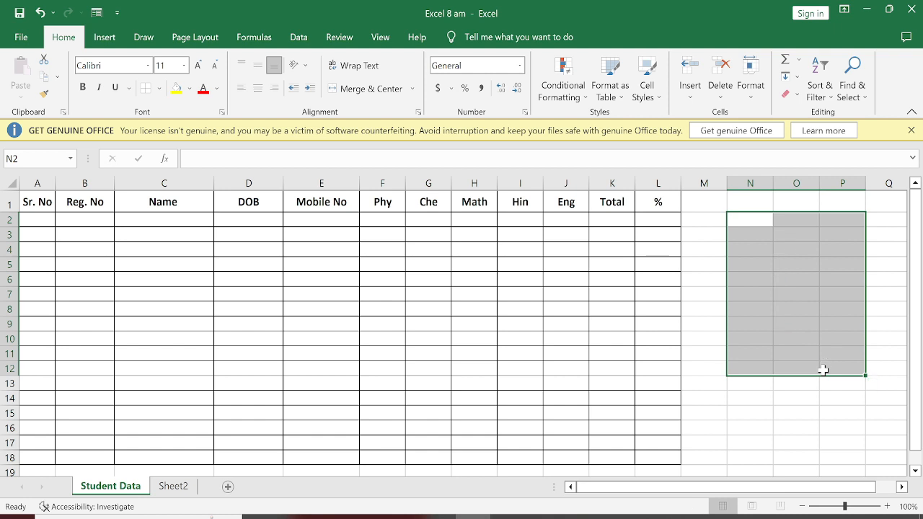
Enter 1 and 2 in A2:A3, fill the serial numbers down to 15 in A16, and centre them horizontally and vertically.
left_click(33, 220)
type("1")
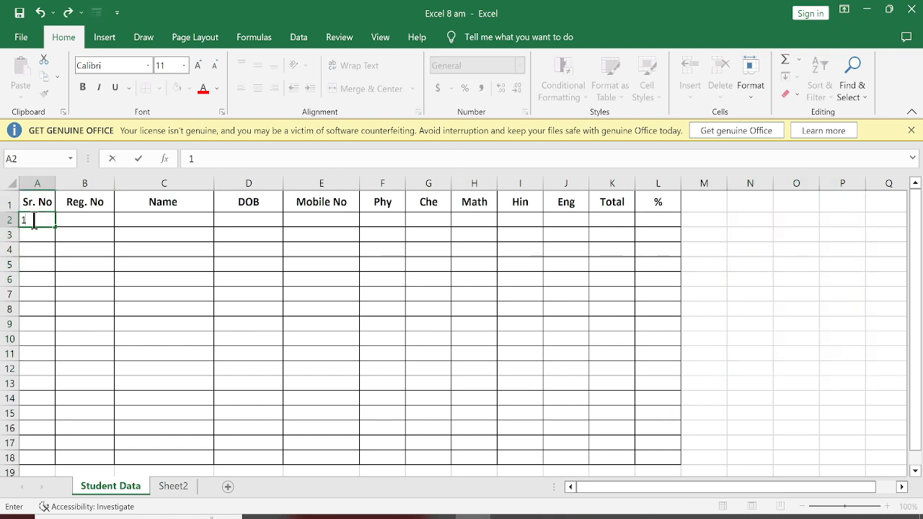
key("Return")
type("2")
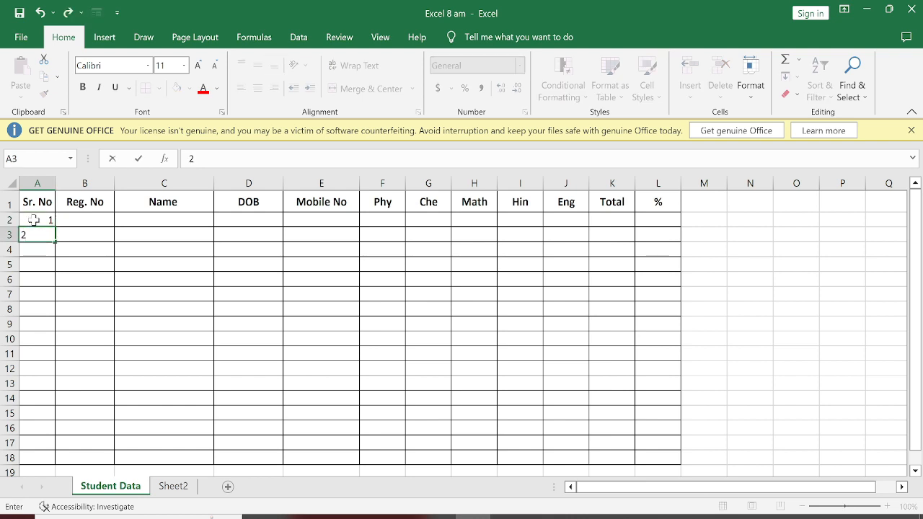
key("Return")
left_click_drag(33, 220, 42, 427)
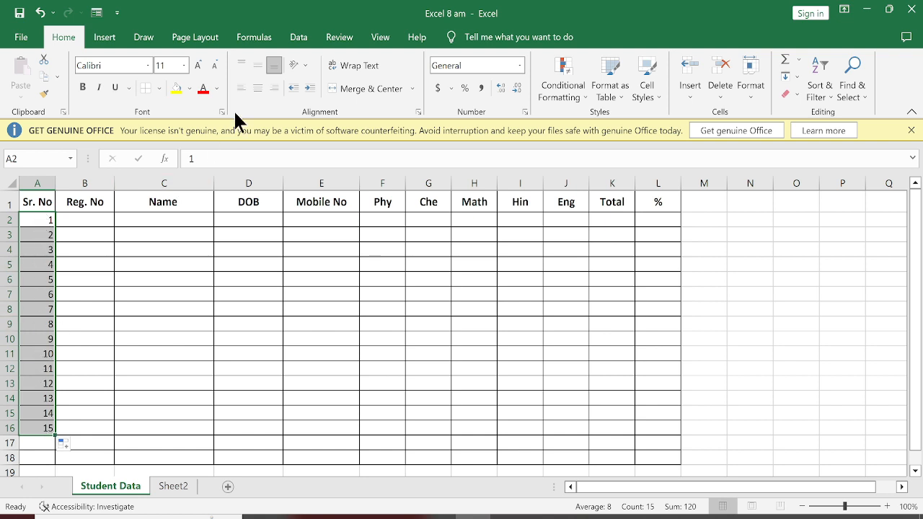
left_click(261, 85)
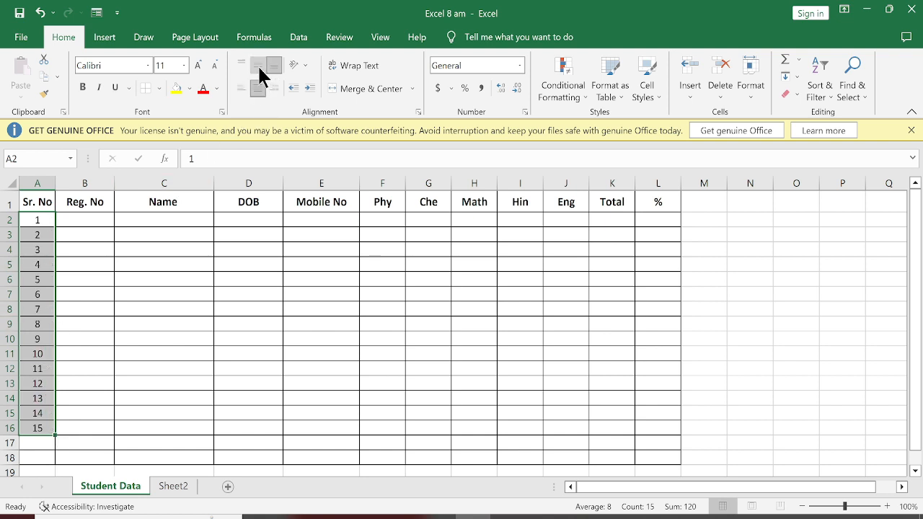
left_click(258, 66)
Enter two consecutive registration numbers in B2:B3, fill the series down to B16, and centre them horizontally and vertically.
left_click(65, 225)
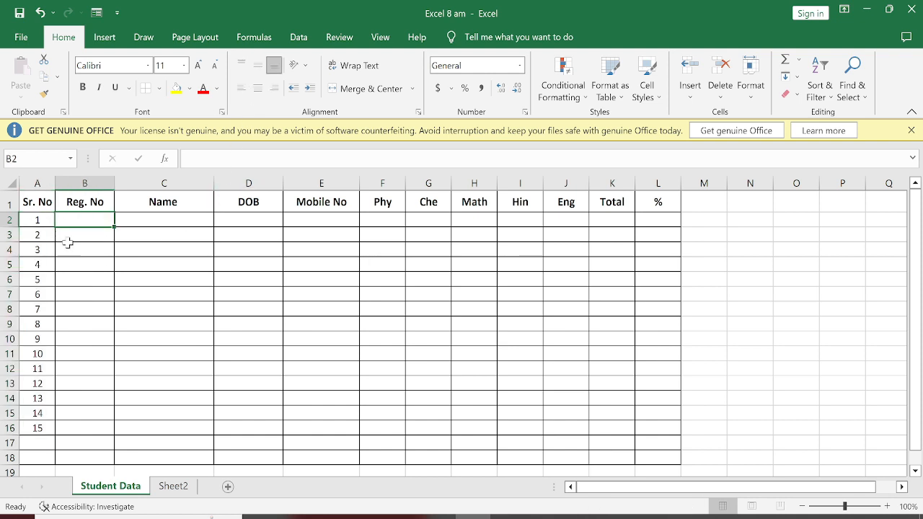
type("5612")
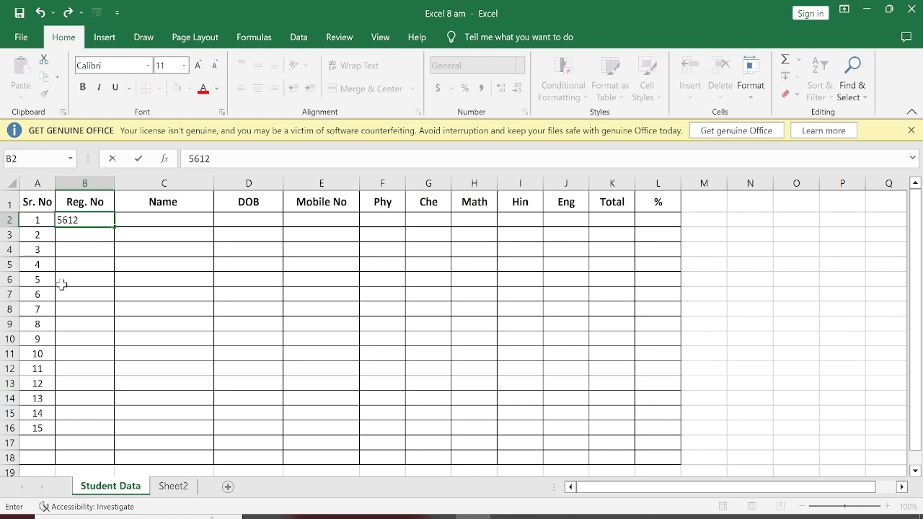
key("Return")
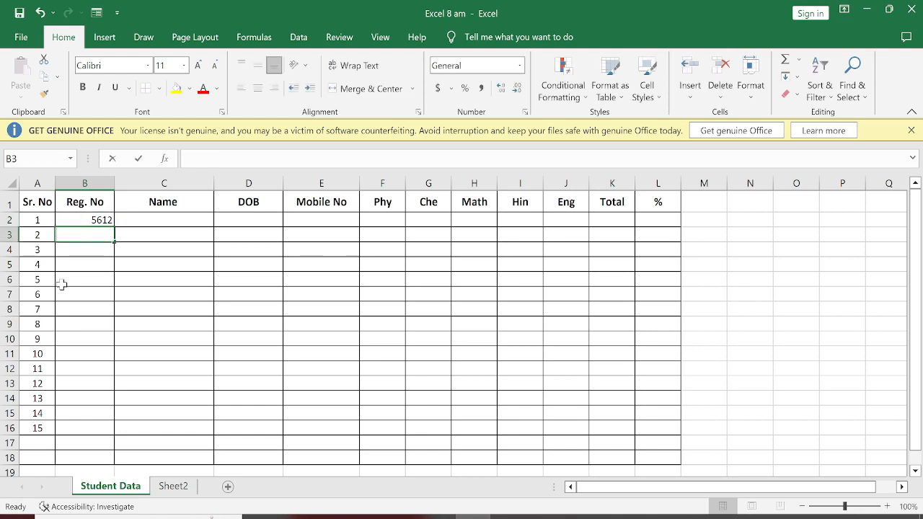
type("5613")
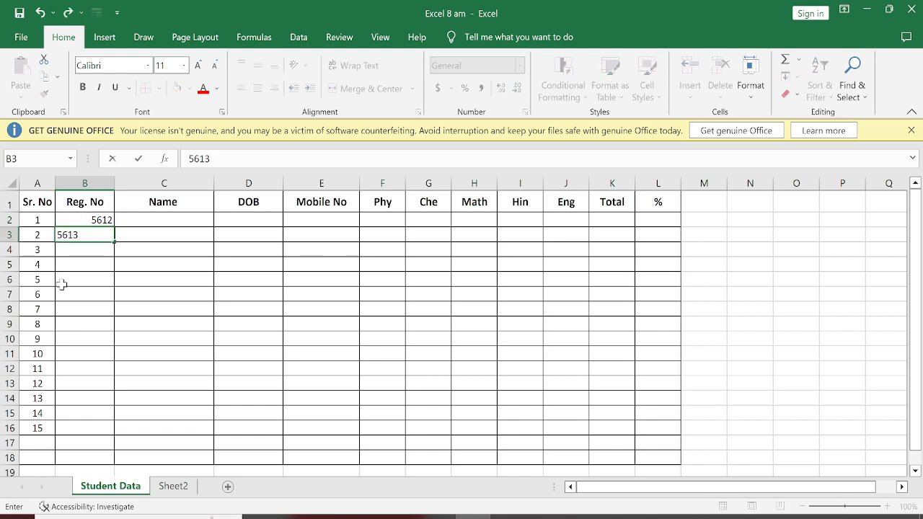
key("Return")
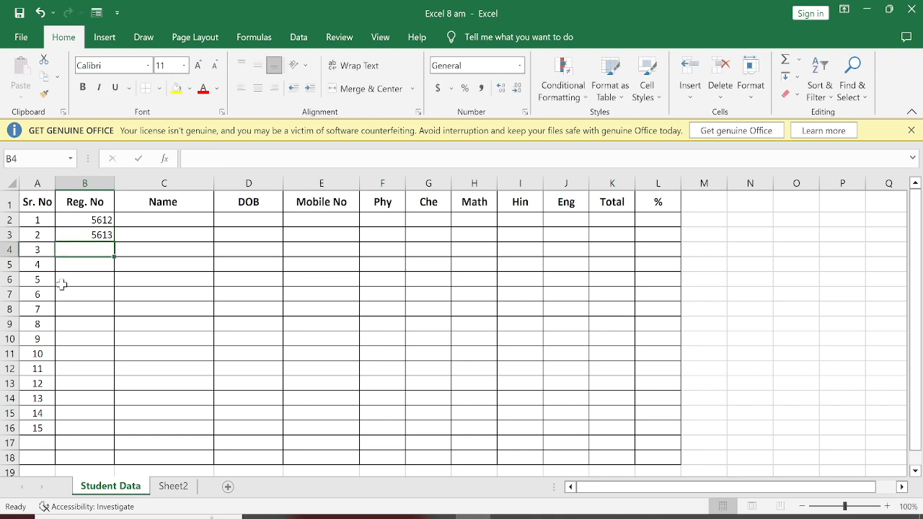
left_click_drag(74, 220, 95, 236)
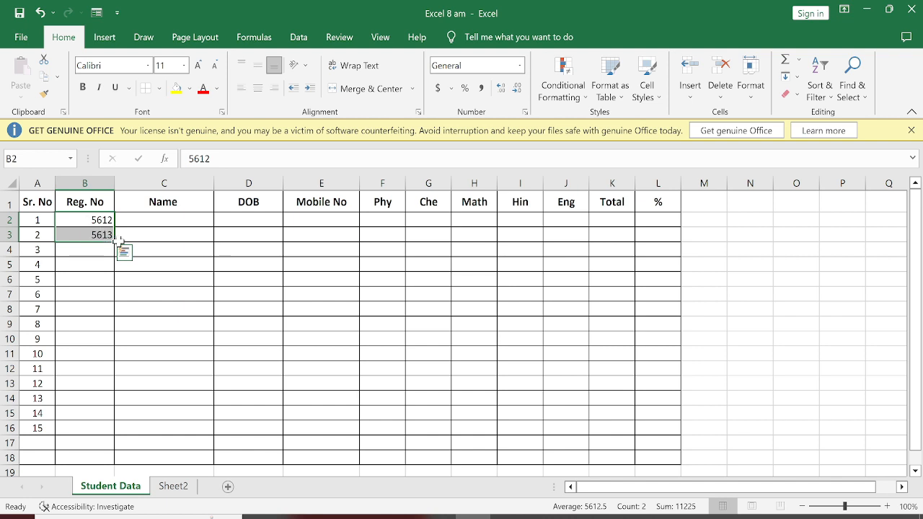
double_click(114, 242)
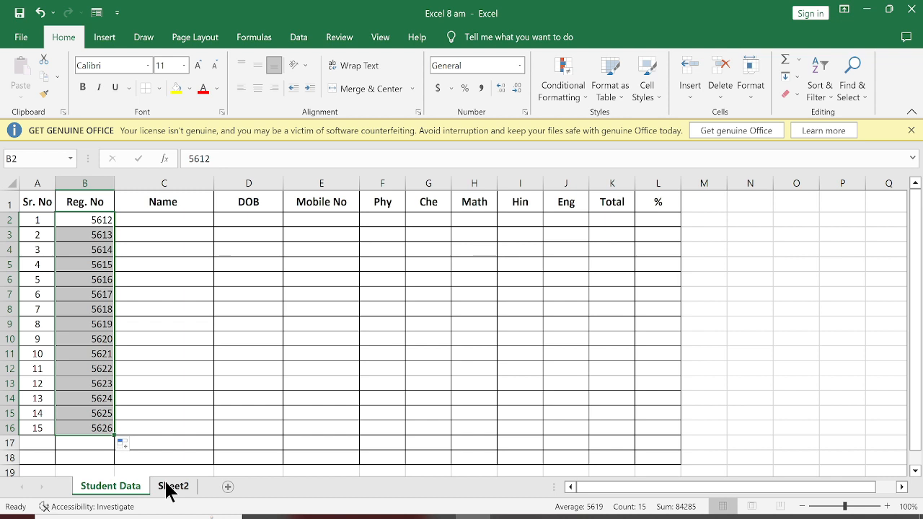
left_click(253, 93)
left_click(258, 67)
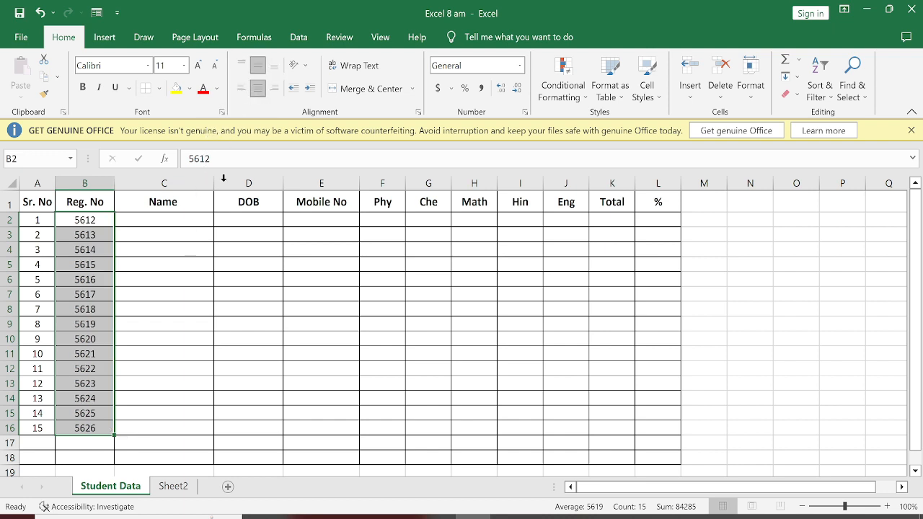
Enter the first two students' full names in C2 and C3 of the Name column.
left_click(156, 221)
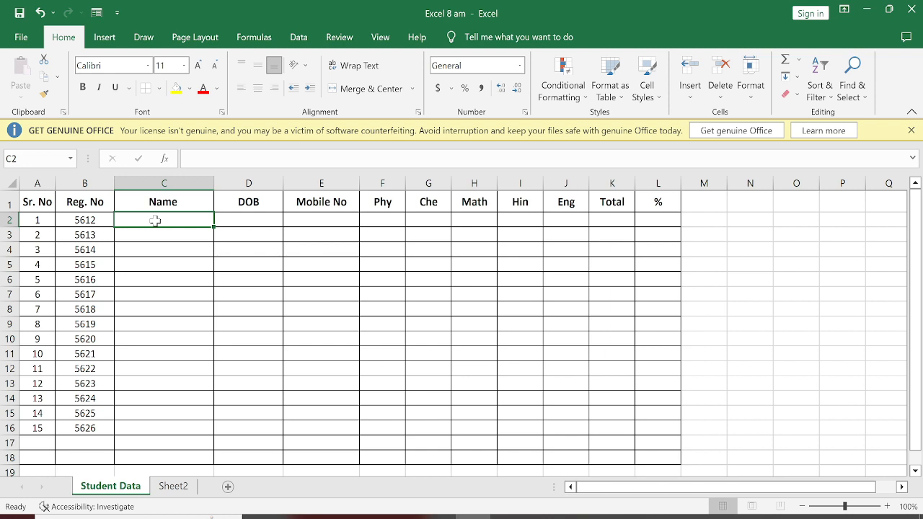
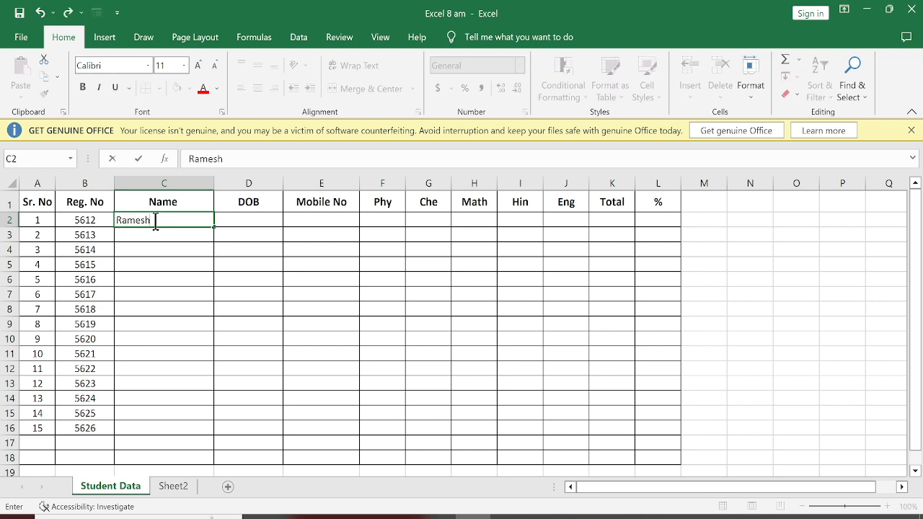
key("Return")
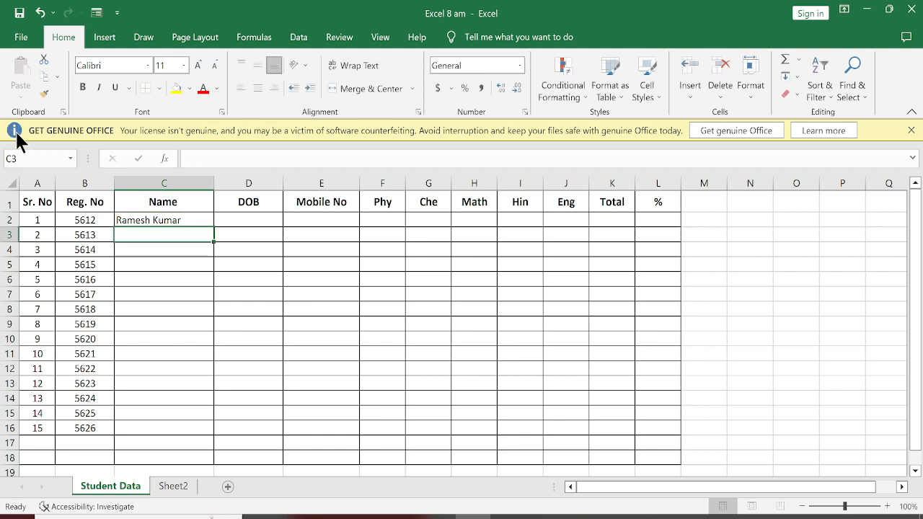
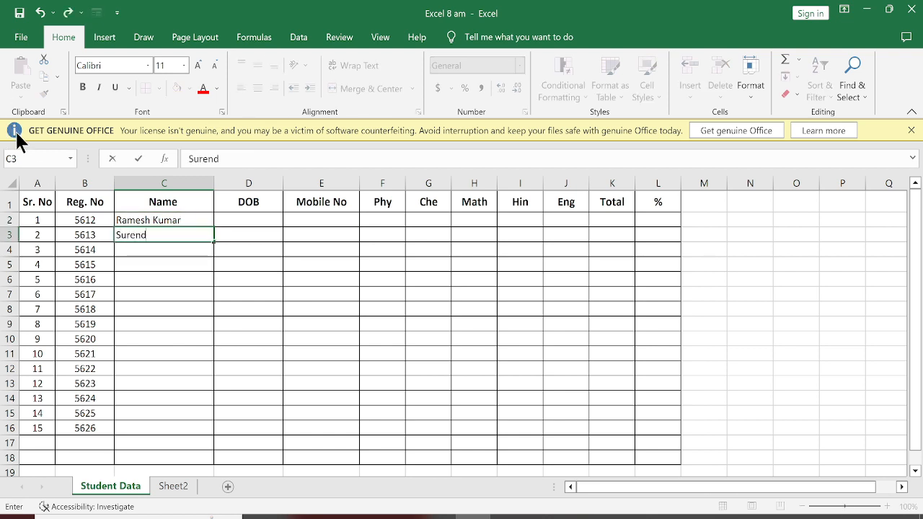
key("Return")
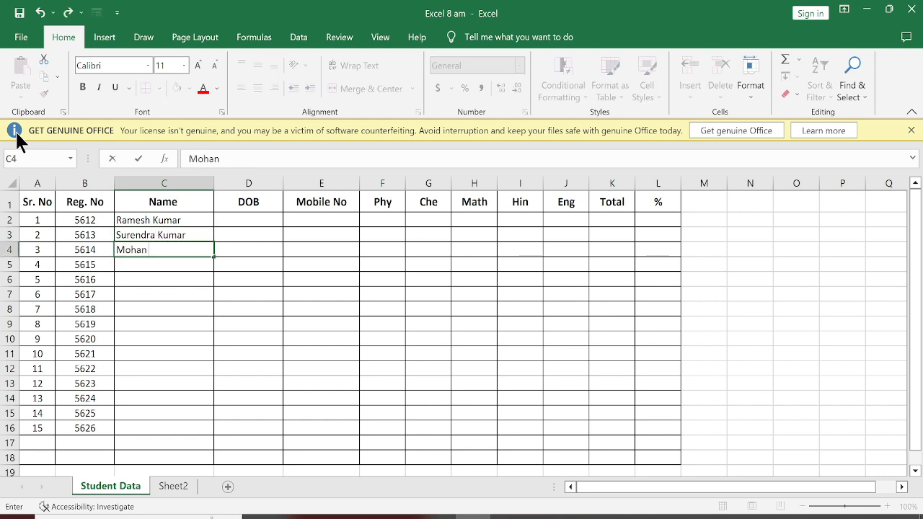
Enter the third and fourth students' full names in C4 and C5 of the Name column.
key("Return")
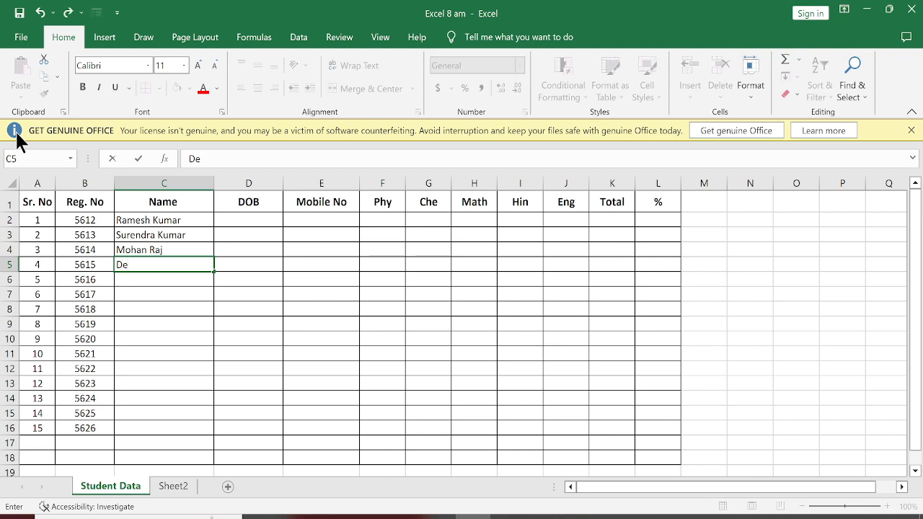
key("Return")
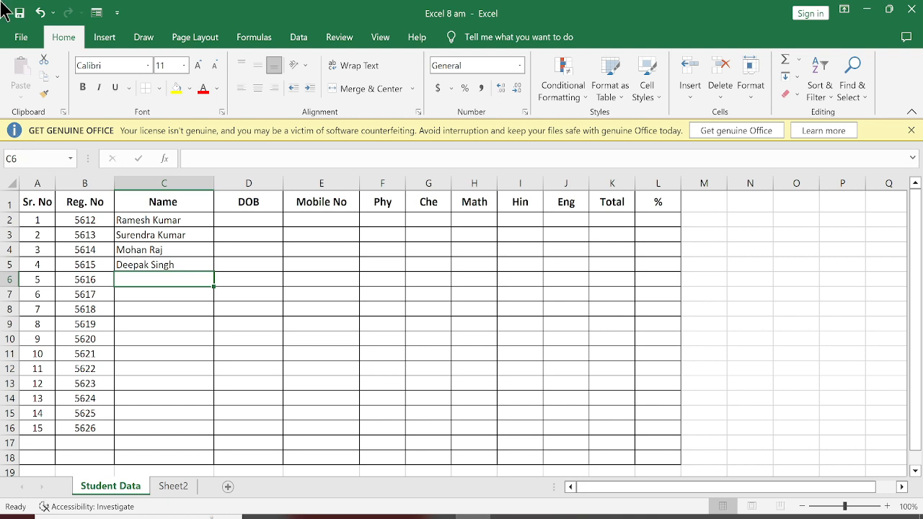
Enter the first two students' dates of birth in D2 and D3 in day/month/year form.
left_click(234, 218)
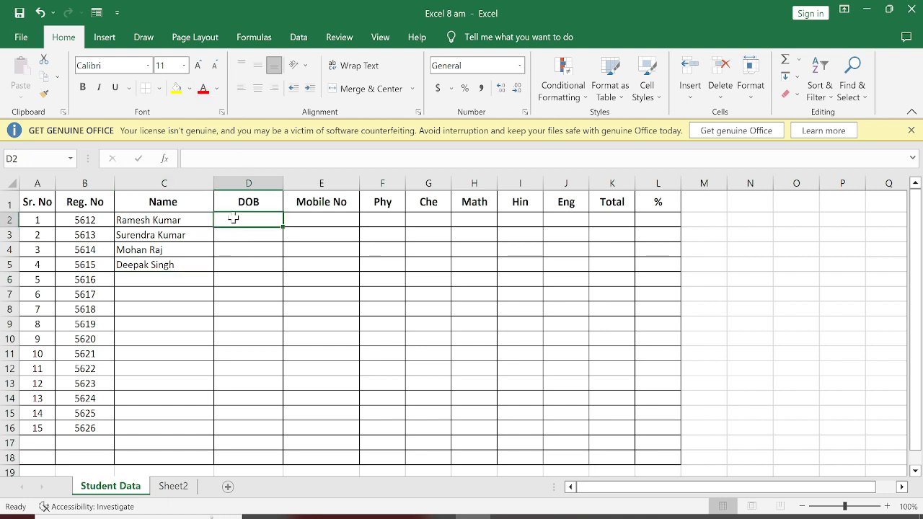
type("12/")
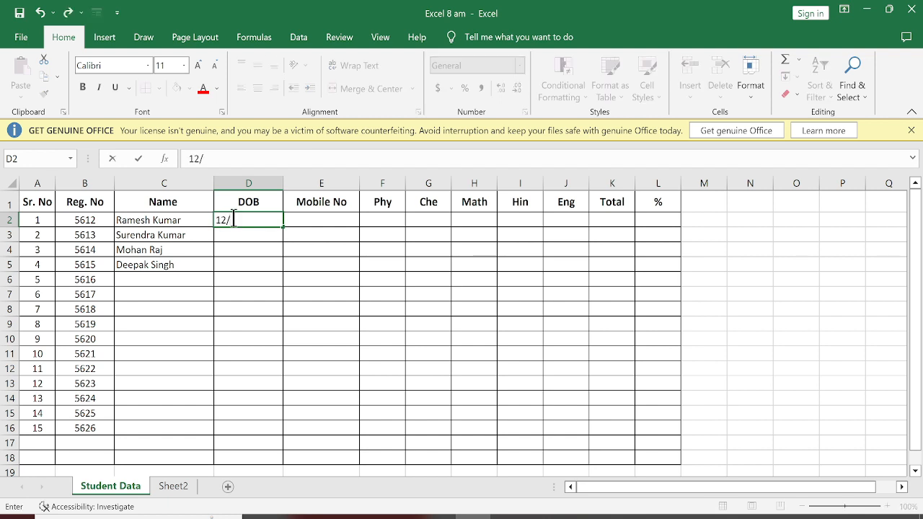
type("01/2003")
key("Return")
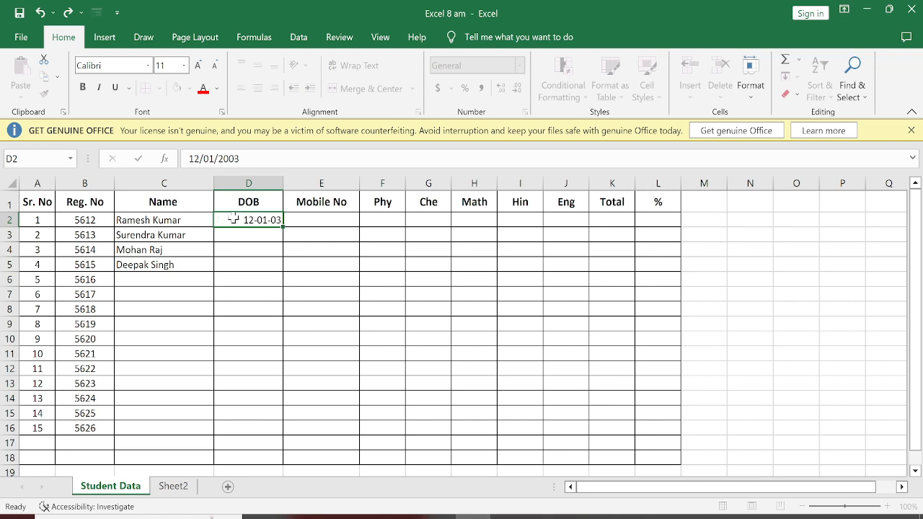
type("15")
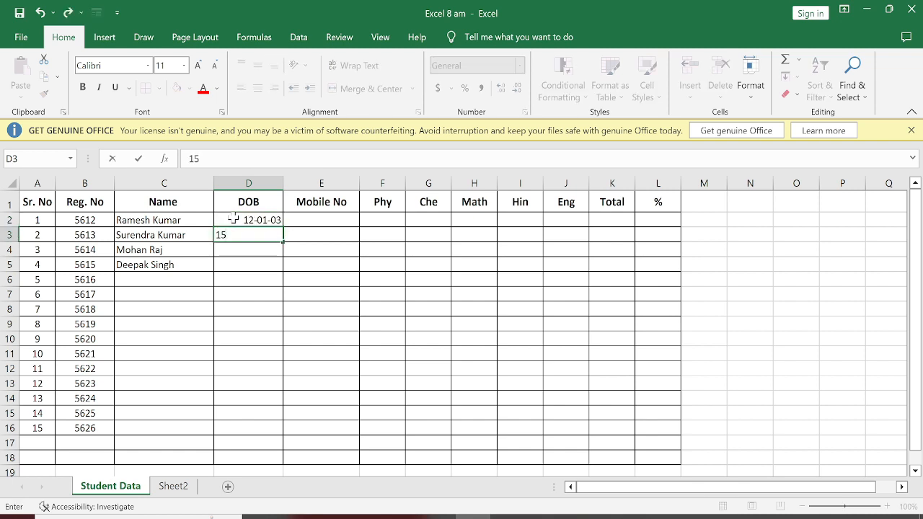
type("/04/201")
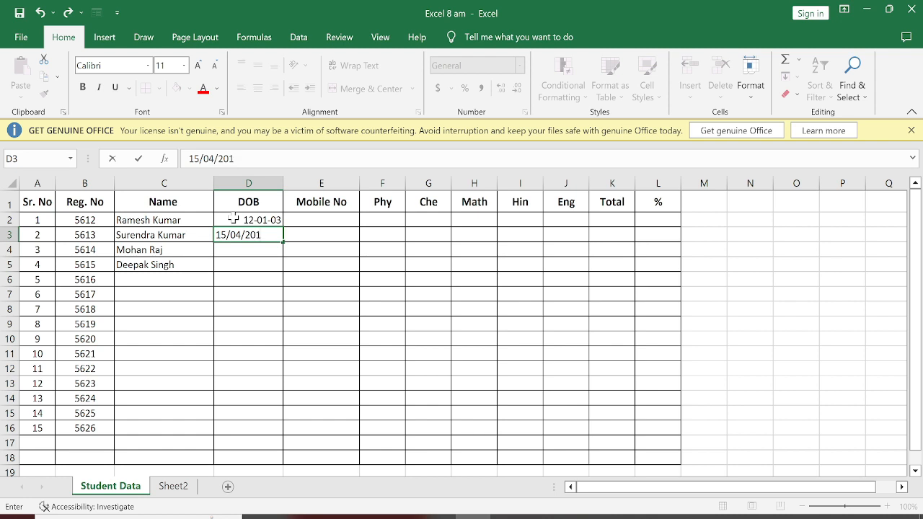
key("BackSpace")
type("01")
key("Return")
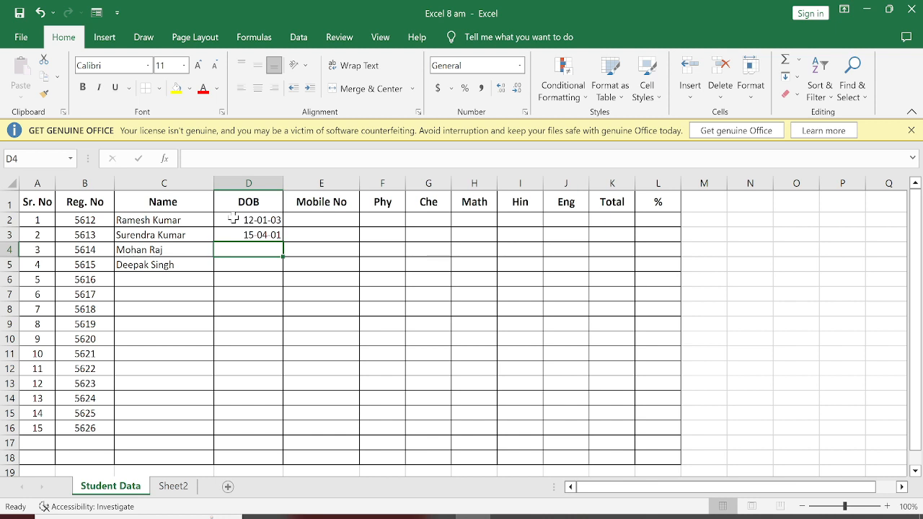
Enter the third and fourth students' dates of birth in D4 and D5 in day/month/year form.
type("25/12")
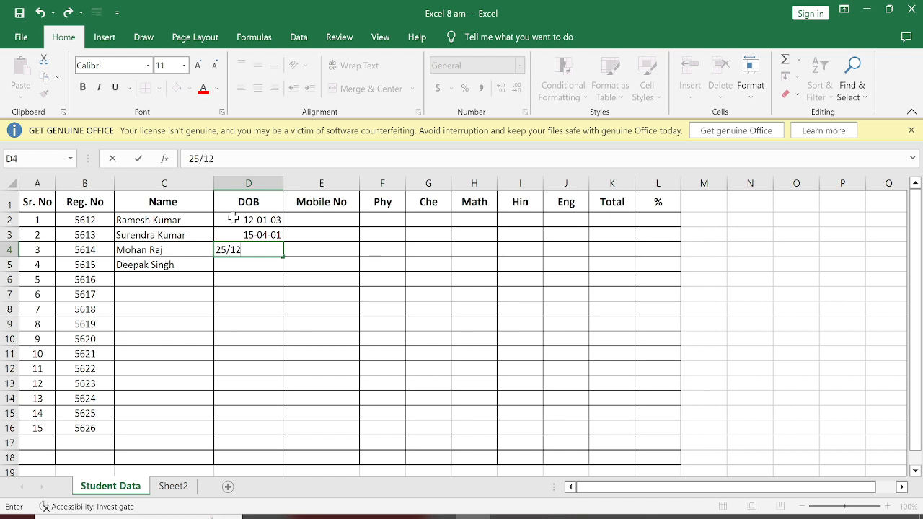
type("/2002")
key("Return")
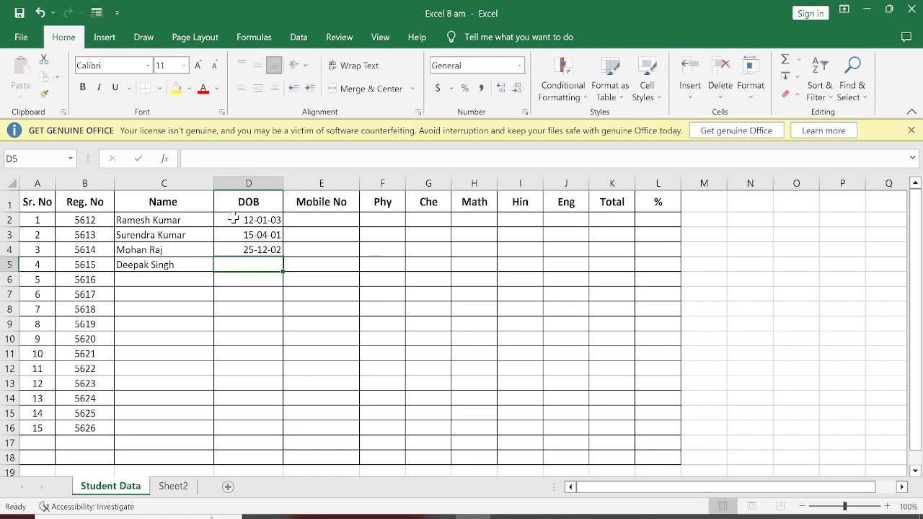
type("16/")
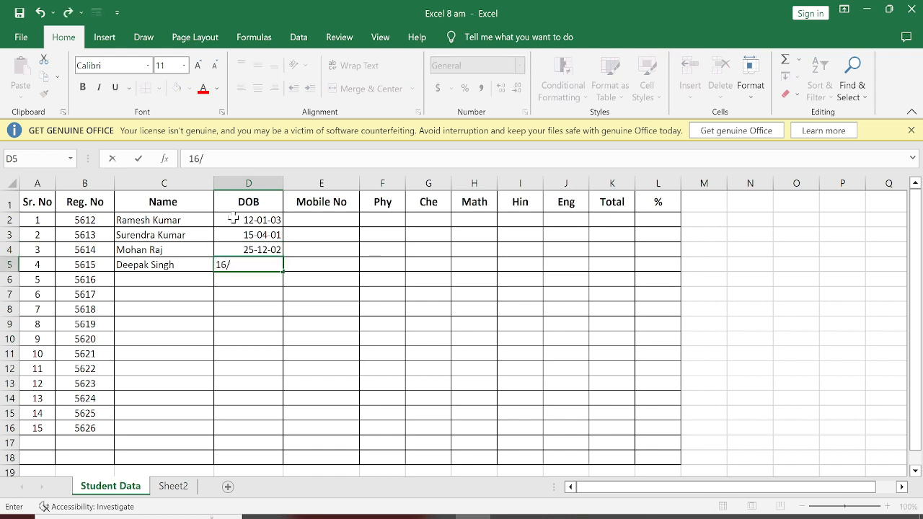
type("05/2000")
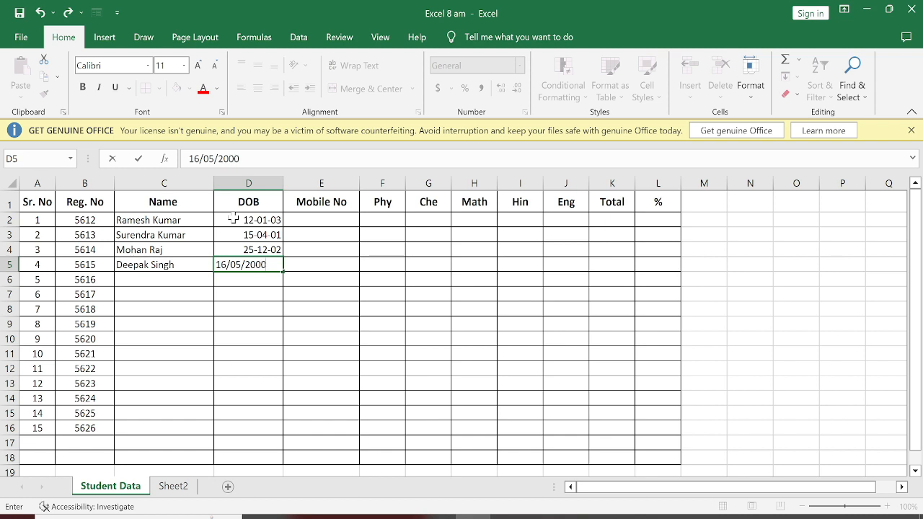
key("Return")
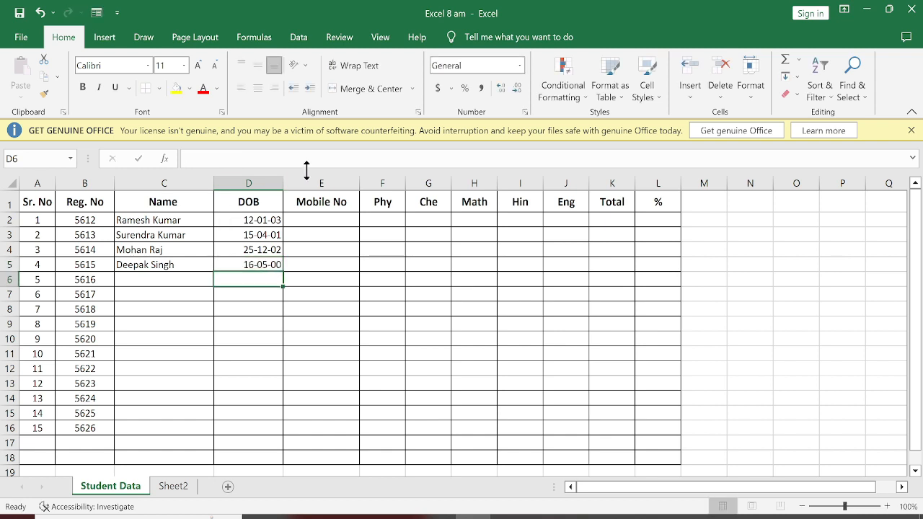
Enter the first two students' ten-digit mobile numbers in E2 and E3 of the Mobile No column.
left_click(314, 222)
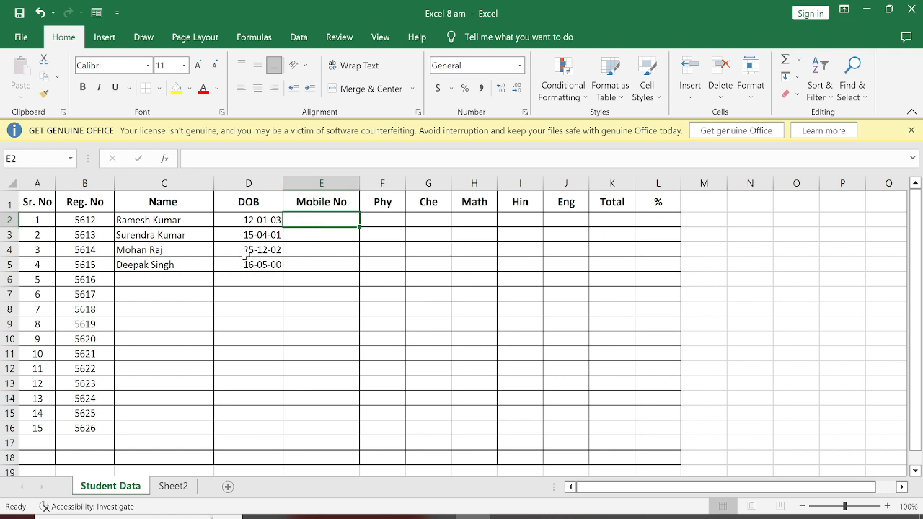
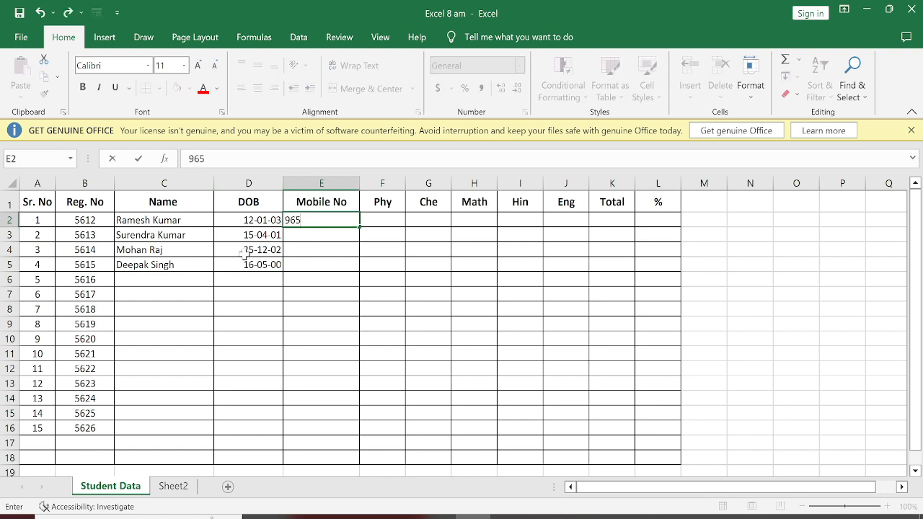
key("Return")
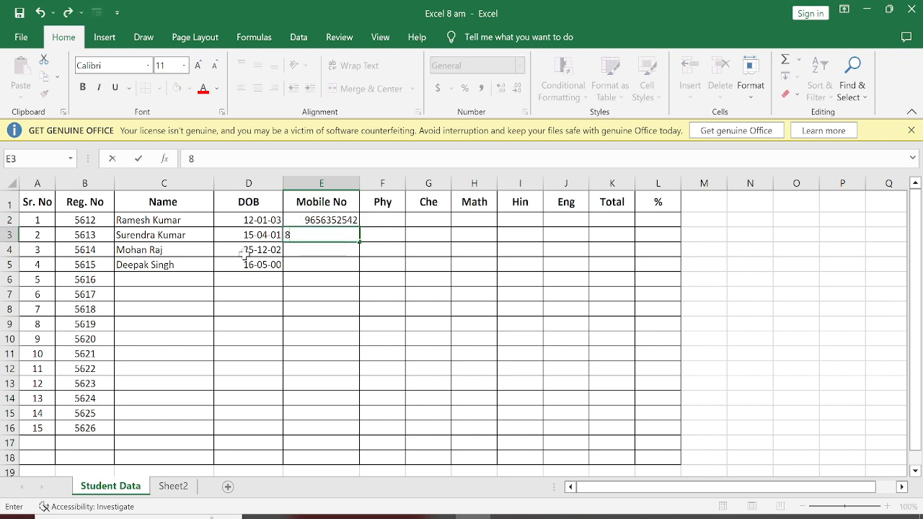
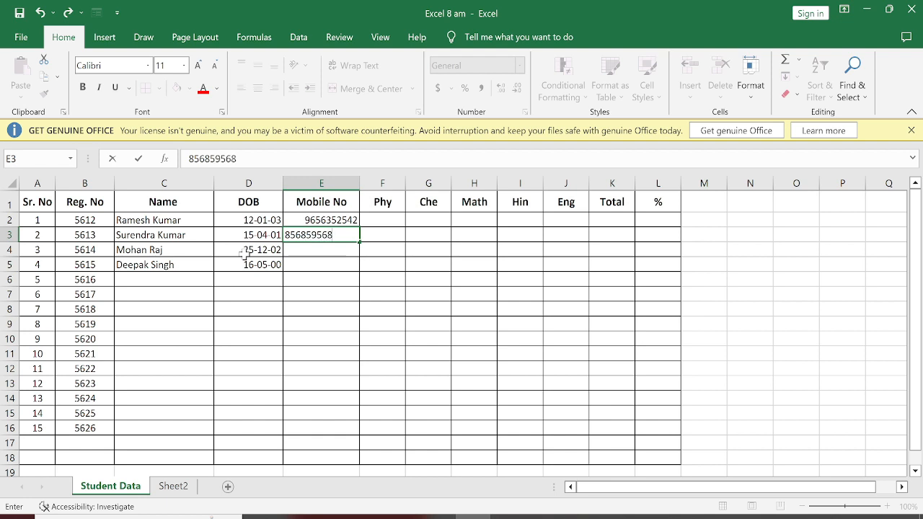
key("Return")
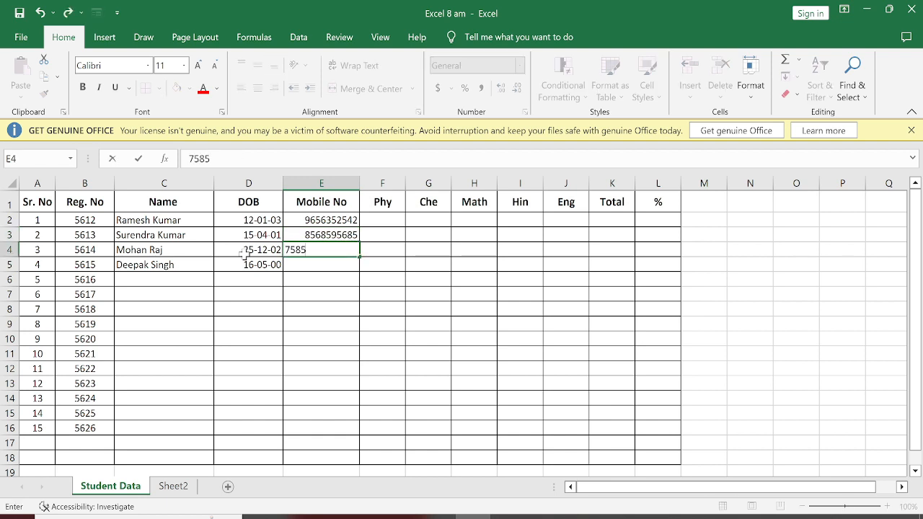
Enter the third and fourth students' ten-digit mobile numbers in E4 and E5 of the Mobile No column.
key("Return")
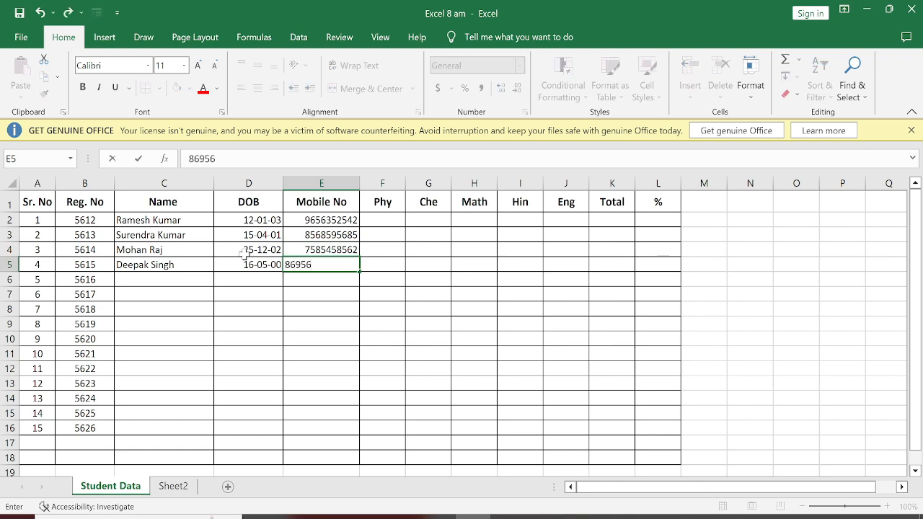
key("Return")
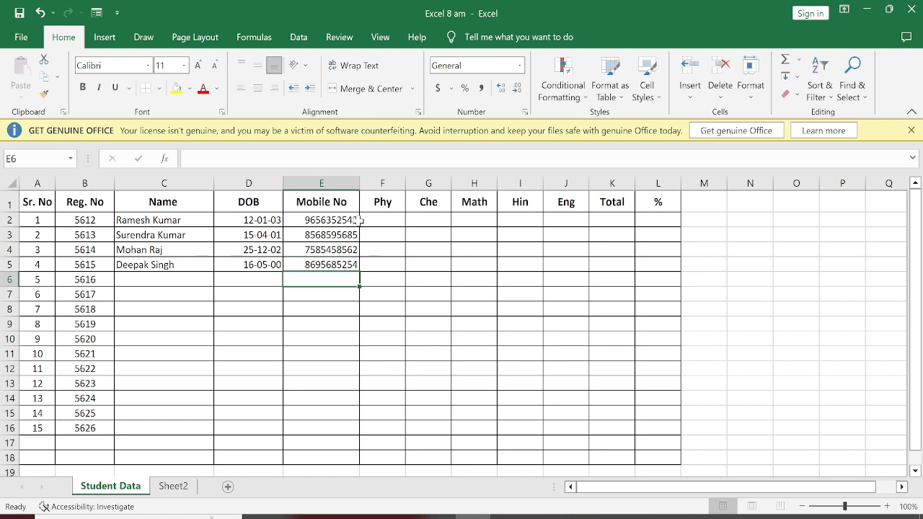
left_click_drag(370, 219, 548, 400)
left_click_drag(536, 349, 540, 264)
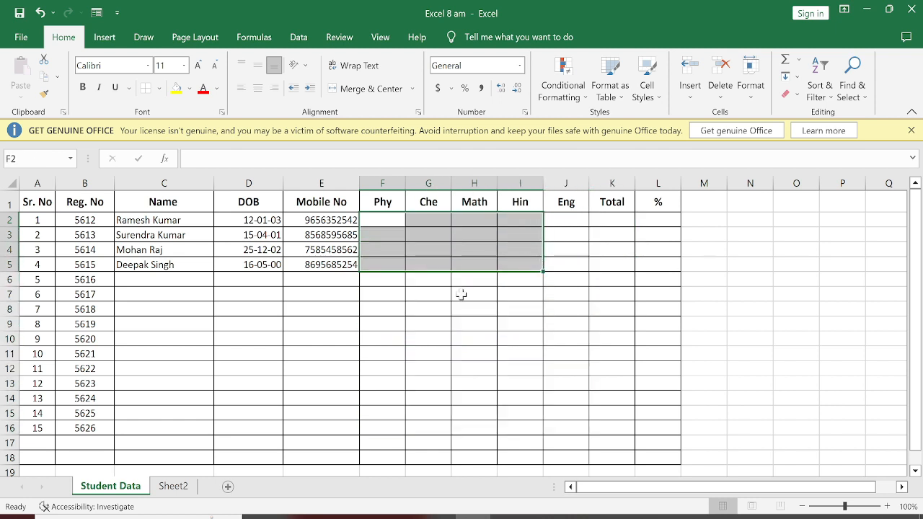
left_click(472, 323)
Enter the formula =RANDBETWEEN(20,96) in F2 to generate a random Phy mark for the first student.
left_click(385, 223)
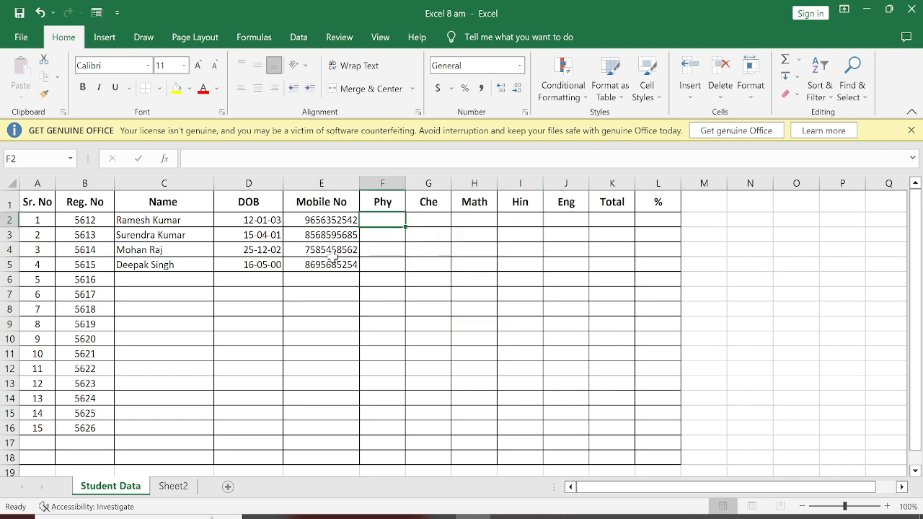
type("=")
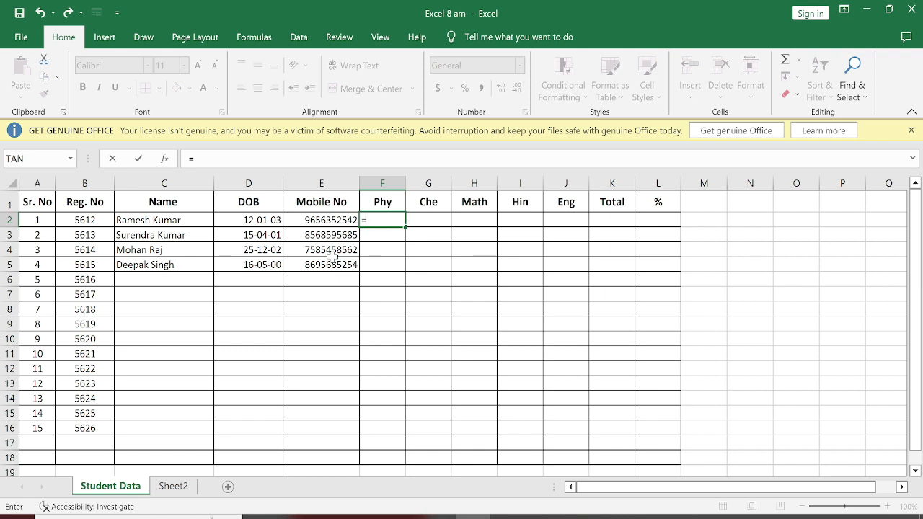
type("r")
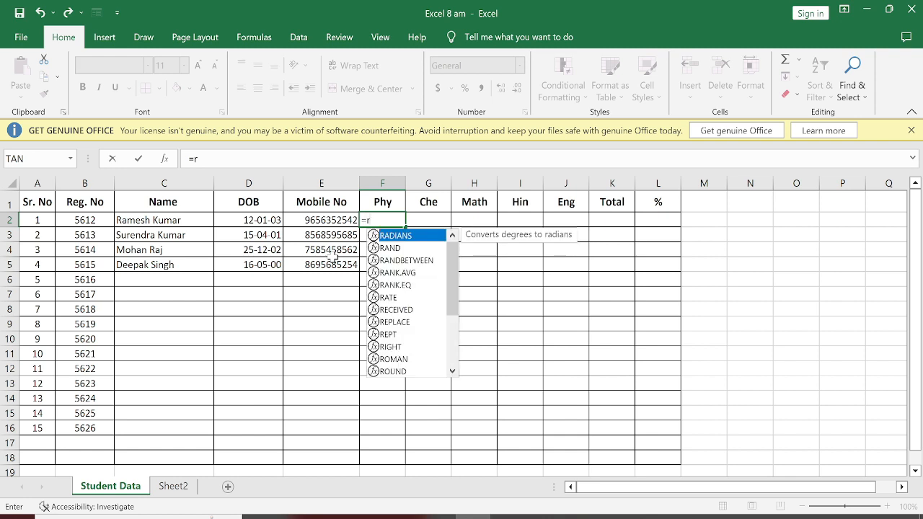
type("andb")
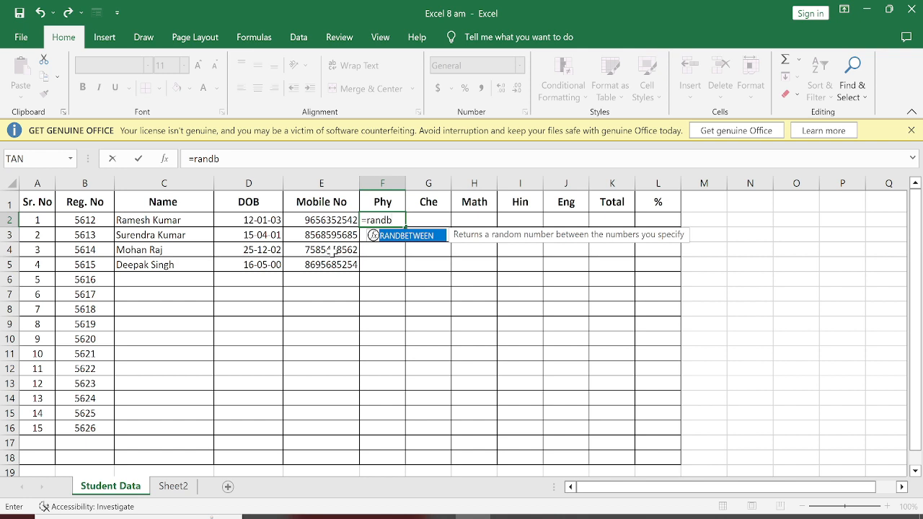
key("Tab")
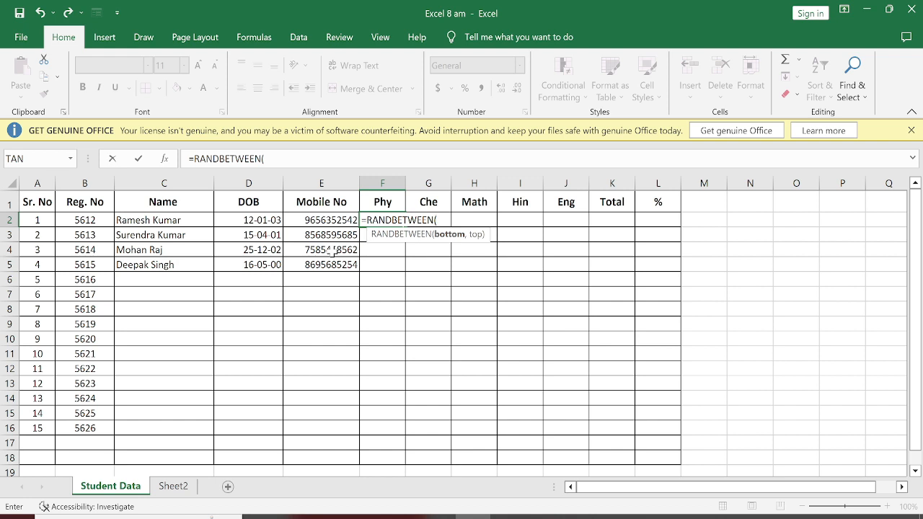
type("20,")
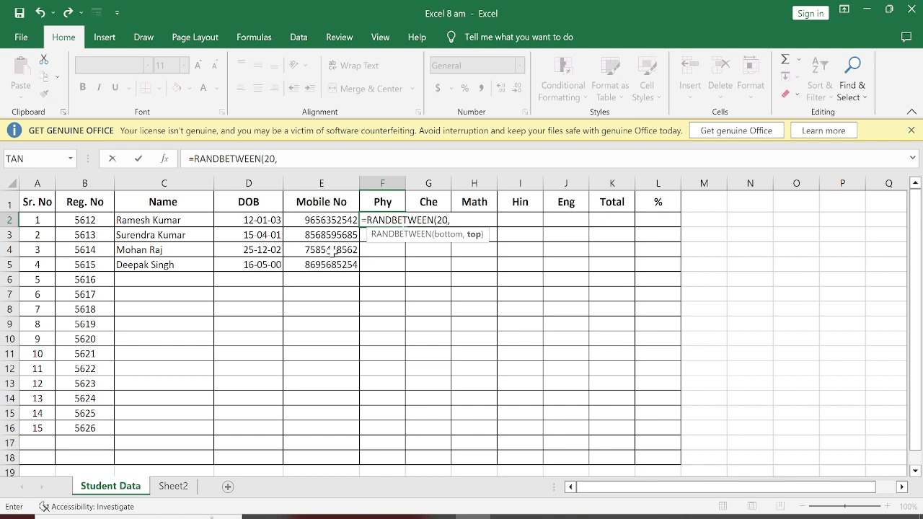
type("96)")
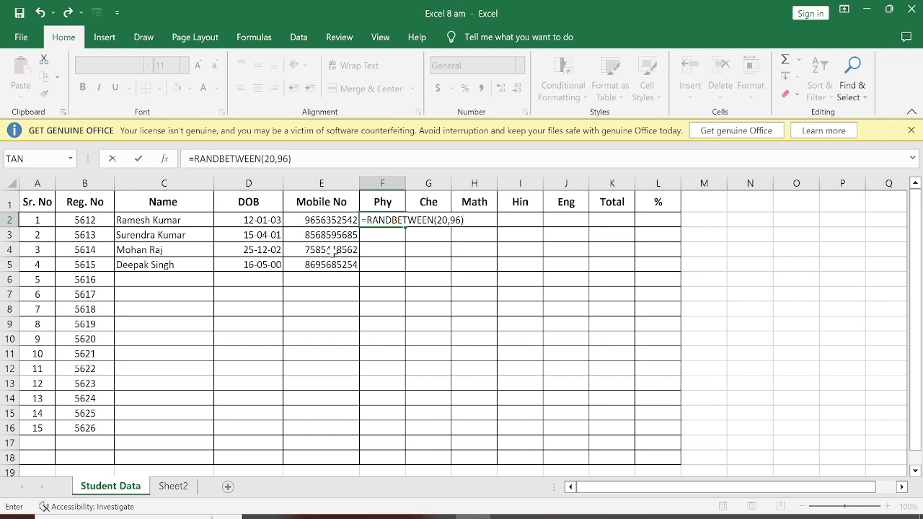
key("Return")
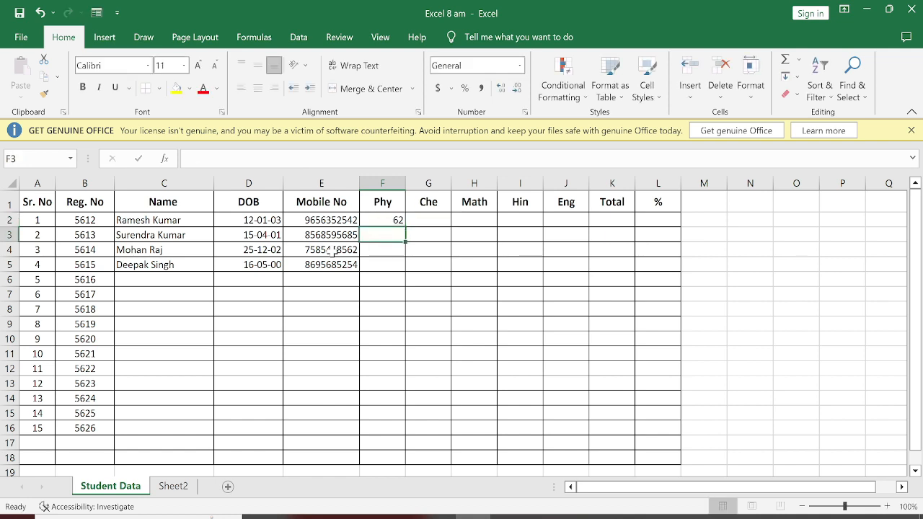
Copy the random-mark formula from F2 into F2:J5 to fill all five subjects for the first four students.
left_click(375, 220)
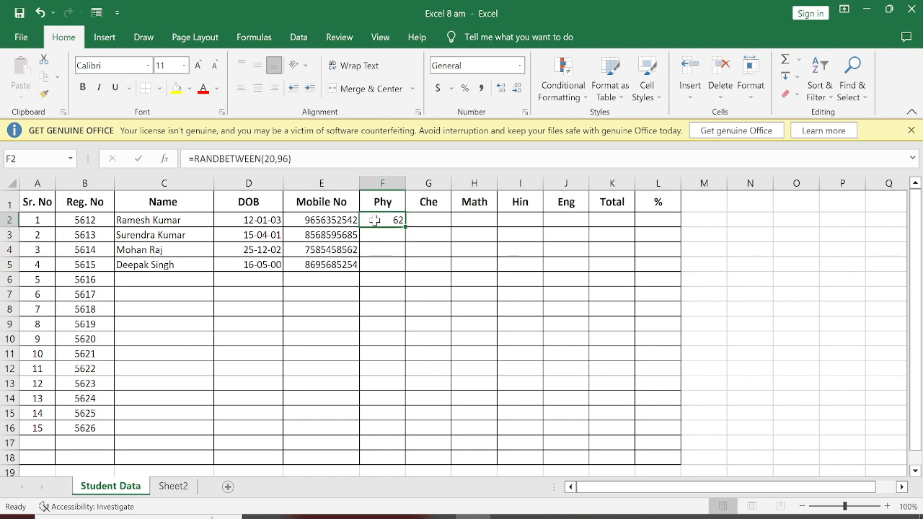
key("ctrl+c")
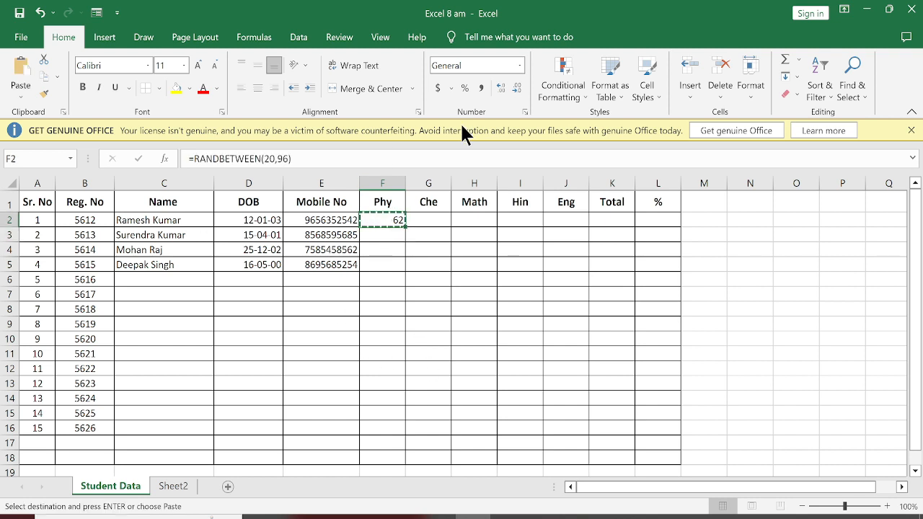
left_click_drag(377, 223, 575, 261)
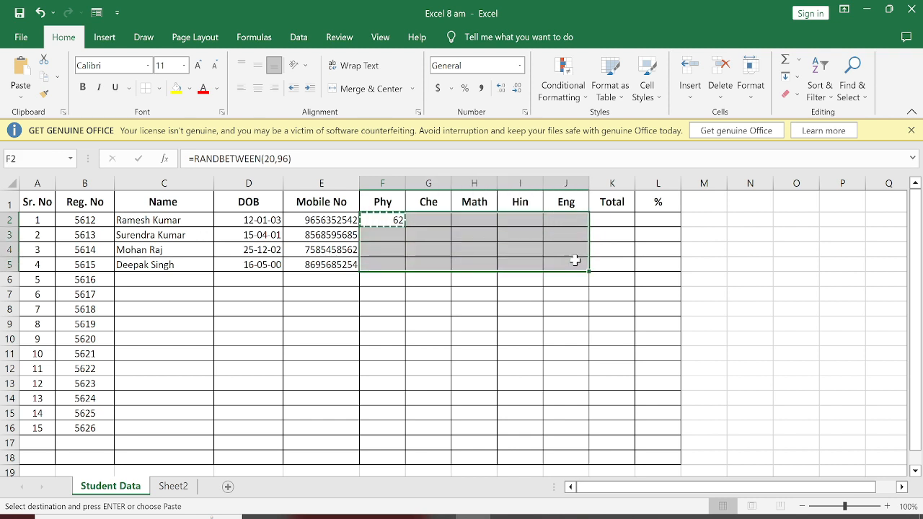
key("ctrl+v")
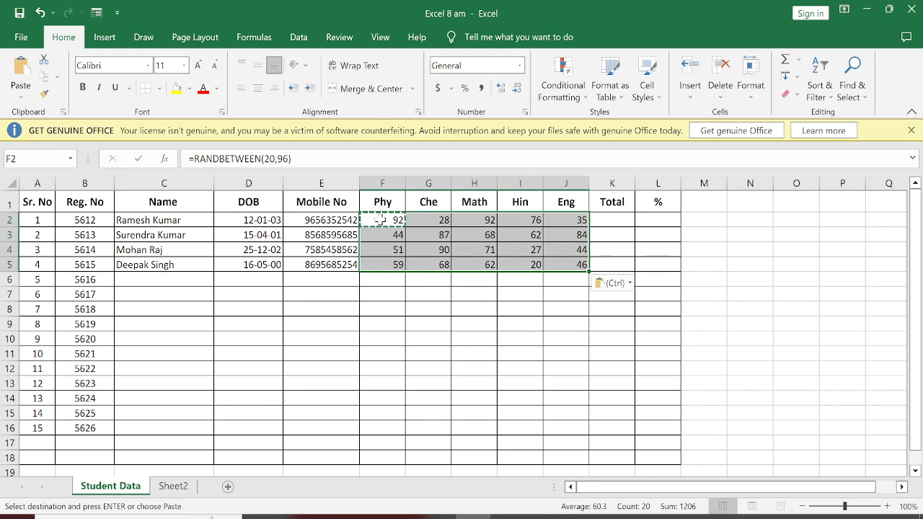
left_click(428, 306)
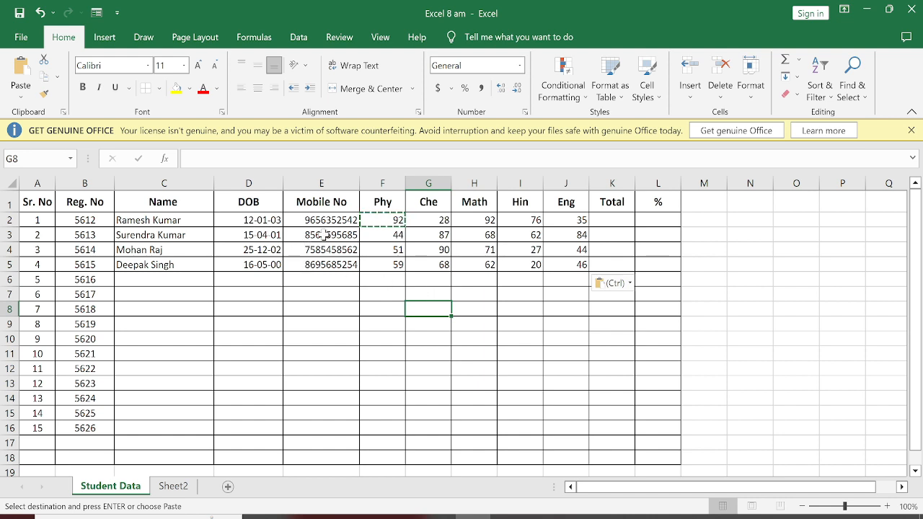
left_click(326, 283)
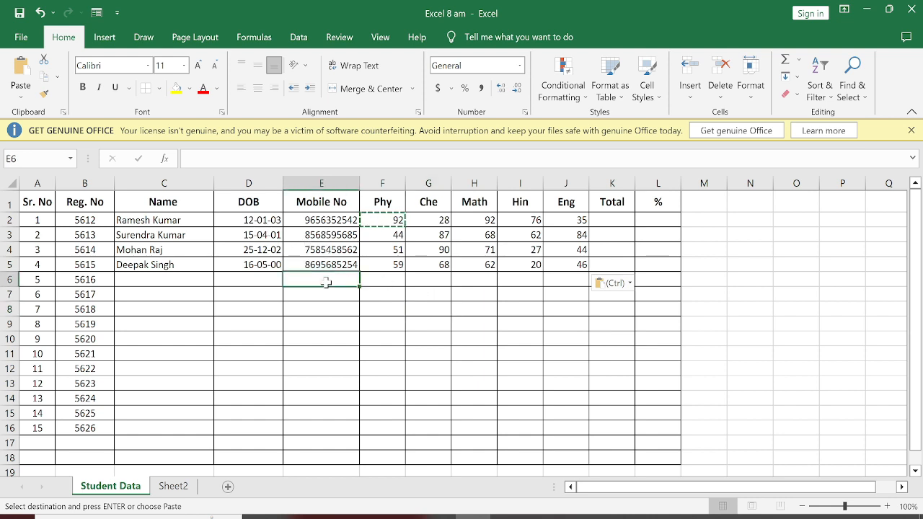
Enter the fifth student's full name in C6 and select the second student's Math mark in H3.
left_click(154, 276)
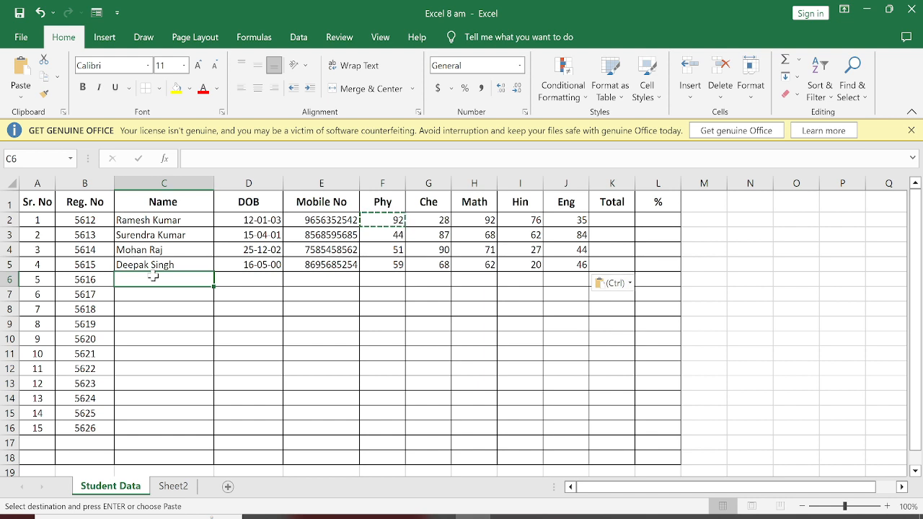
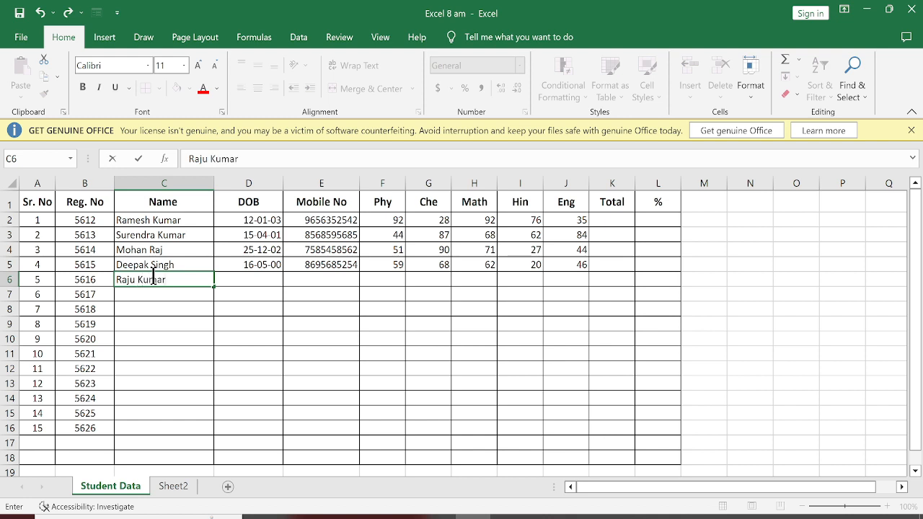
key("Return")
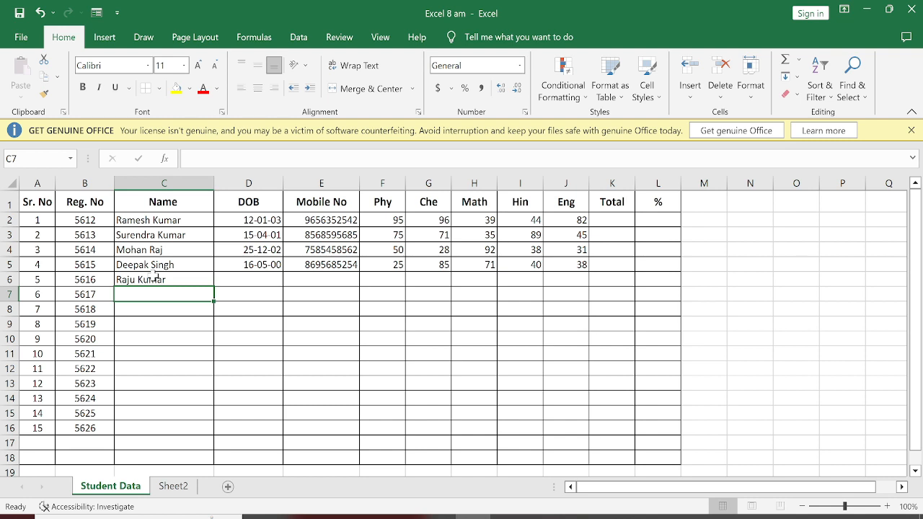
left_click(482, 235)
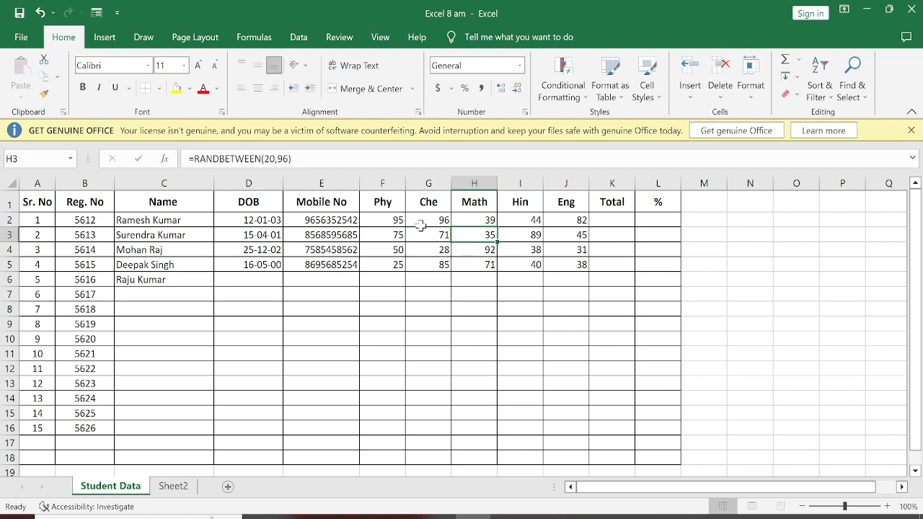
Copy the random-mark formula from F2 into F2:J14 to fill all five subjects for the first thirteen students.
left_click_drag(379, 220, 567, 225)
left_click(513, 249)
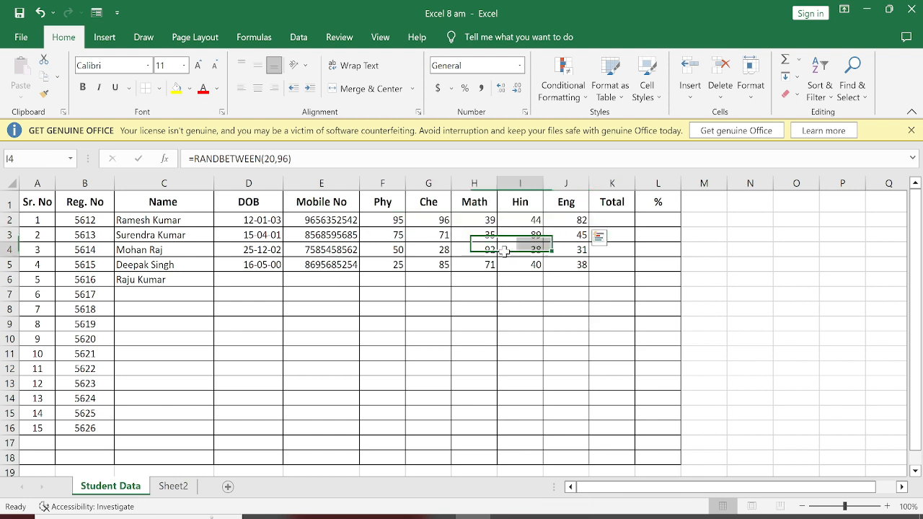
left_click(388, 220)
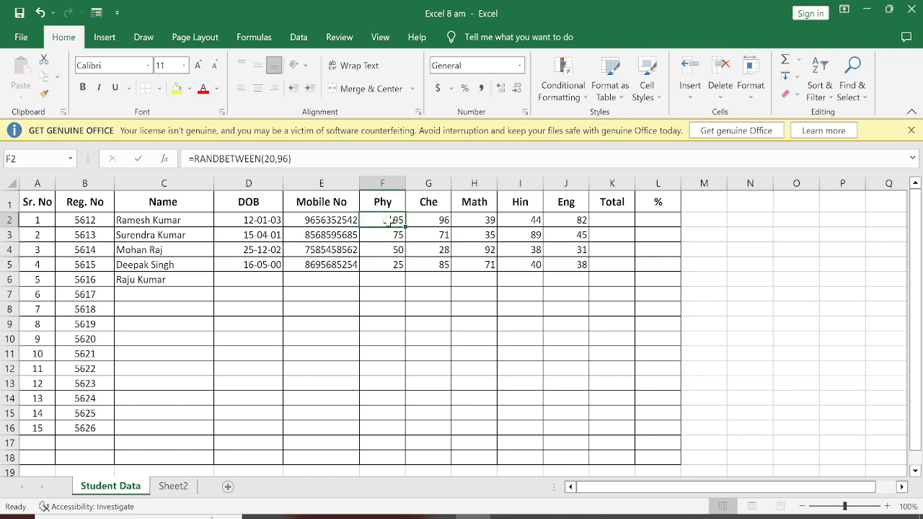
key("ctrl+c")
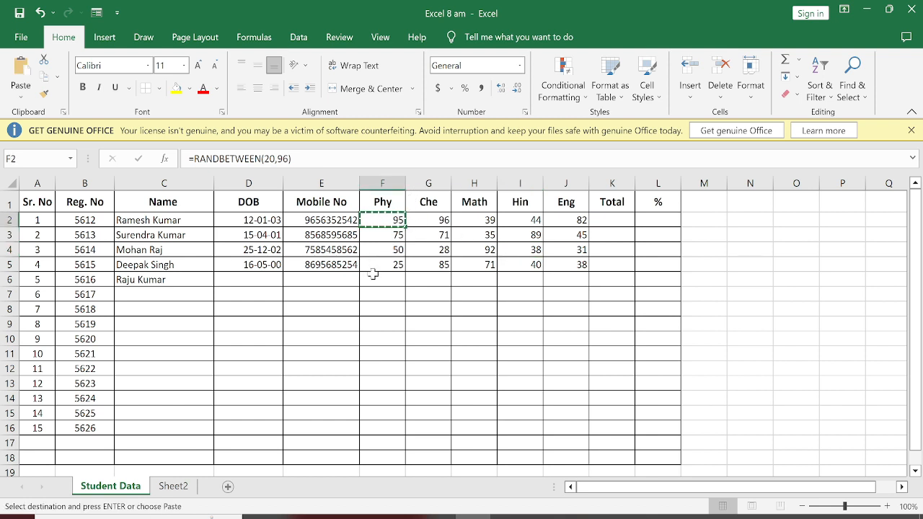
left_click_drag(388, 223, 565, 404)
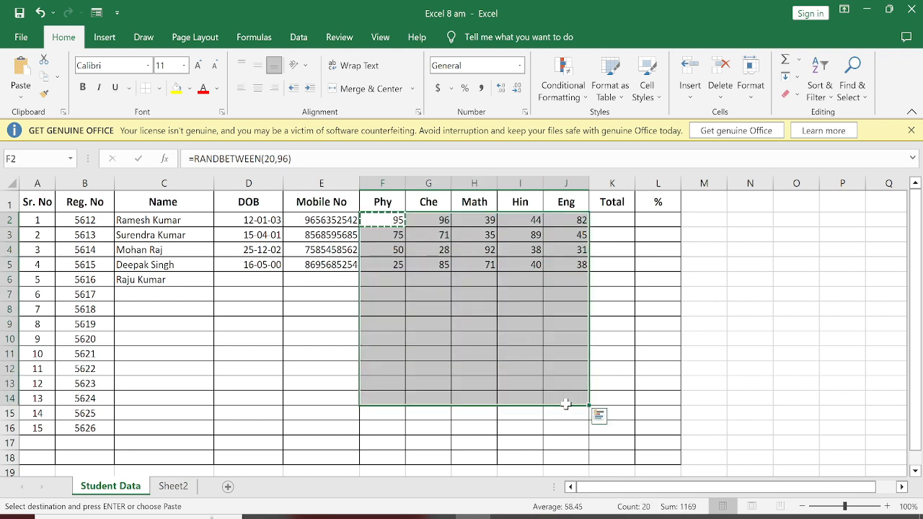
key("ctrl+v")
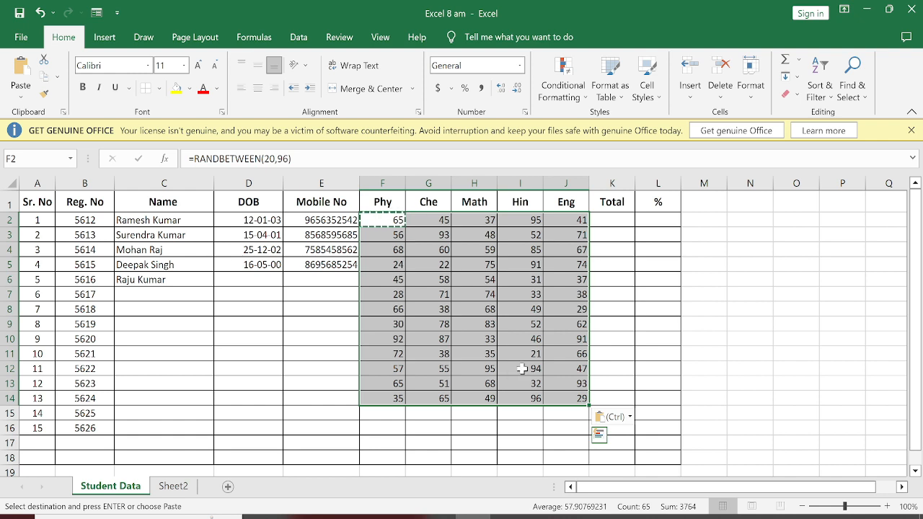
left_click(317, 359)
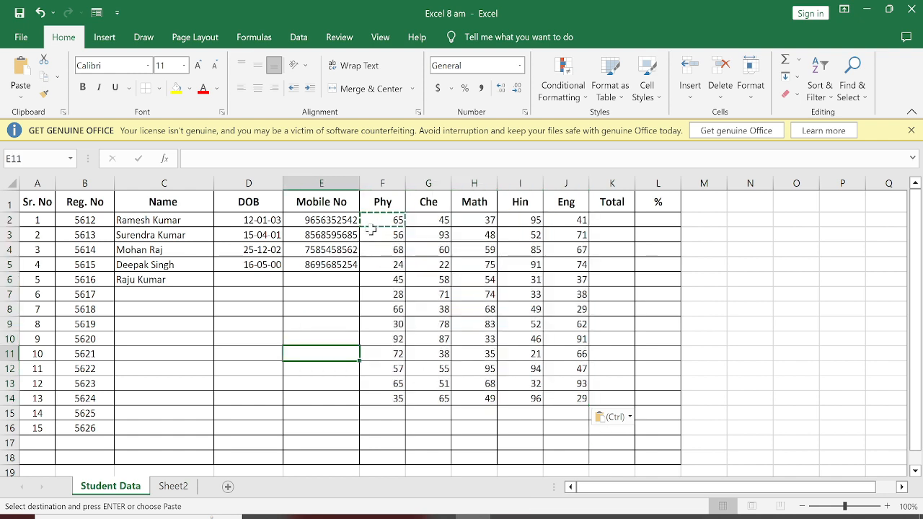
Replace the random-mark formulas in F2:J14 with fixed numbers by copying the range and using Paste Special with Values in place.
left_click_drag(377, 223, 573, 400)
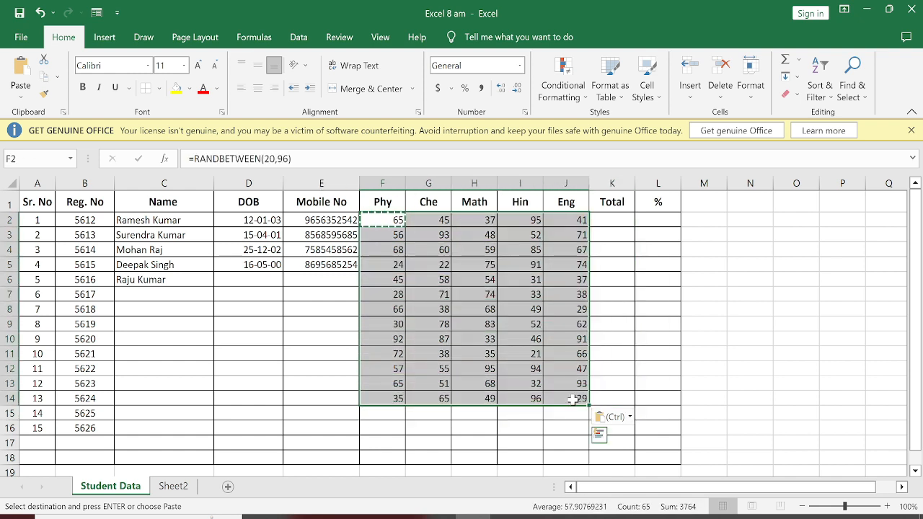
key("ctrl+c")
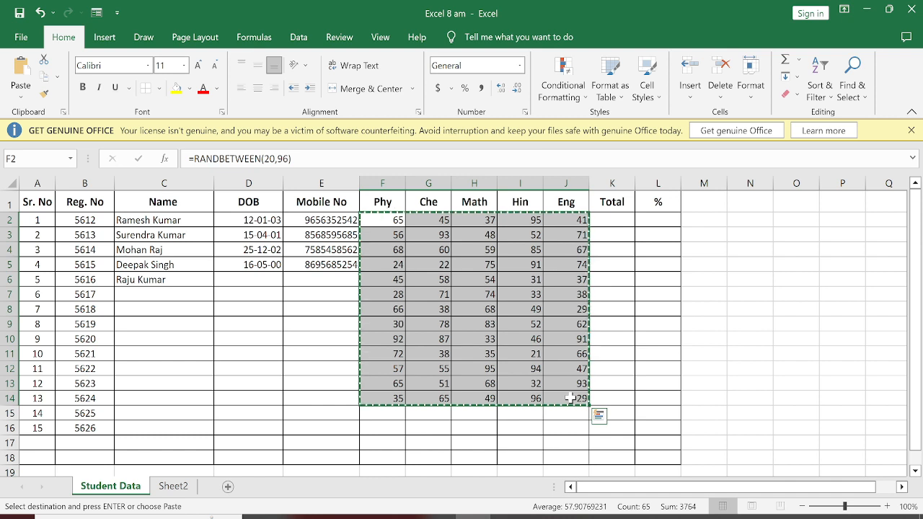
left_click(23, 101)
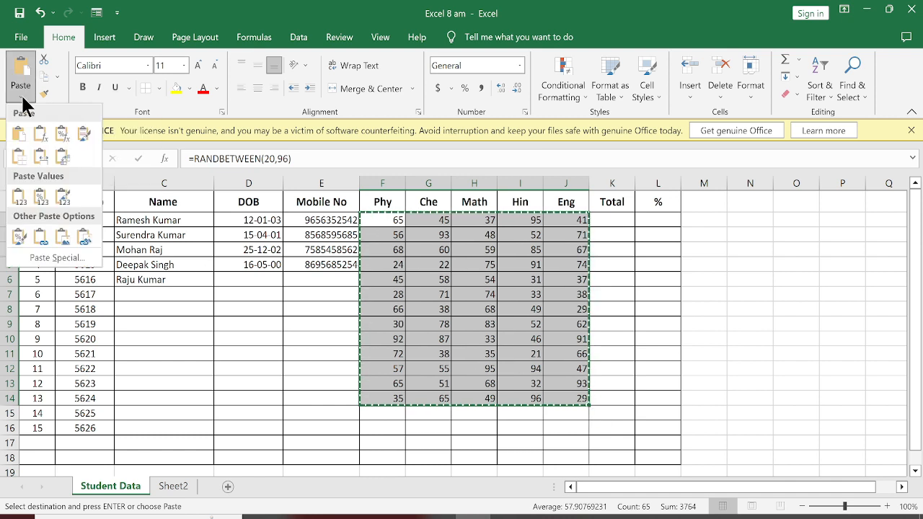
left_click(47, 259)
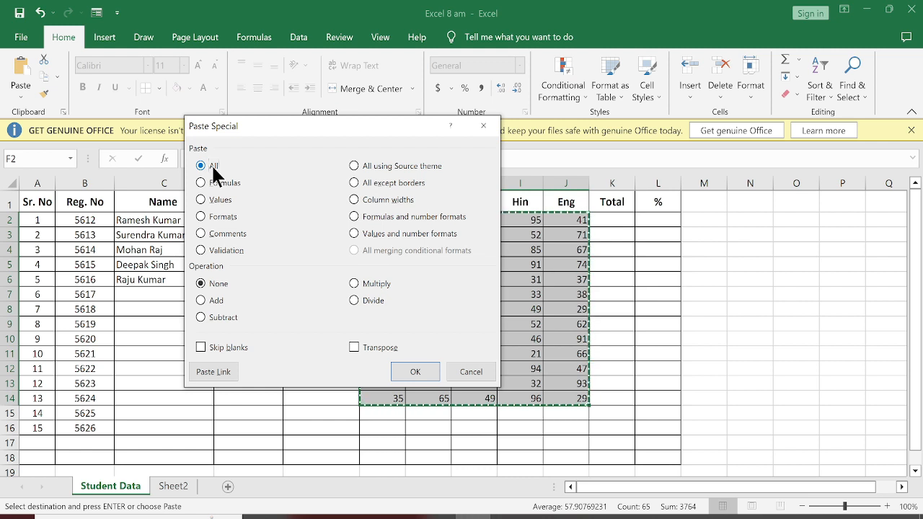
left_click(219, 189)
left_click_drag(321, 125, 231, 173)
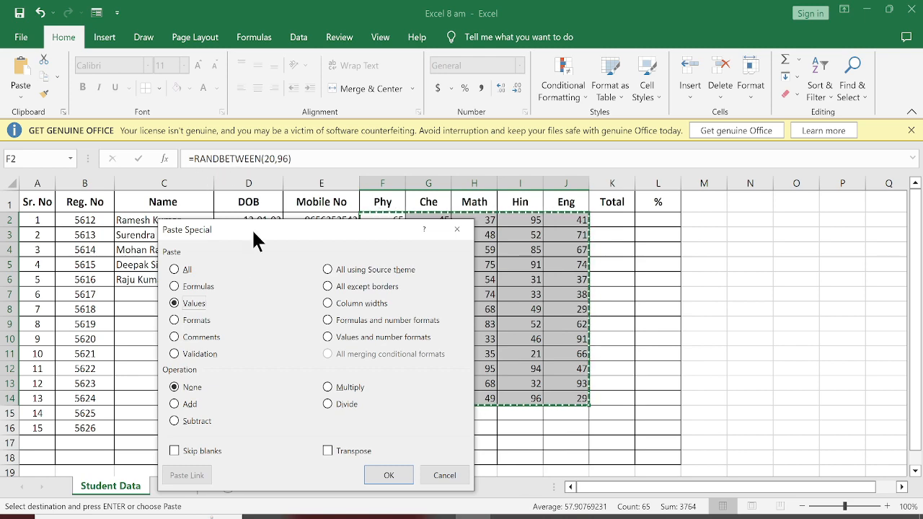
left_click_drag(253, 232, 257, 100)
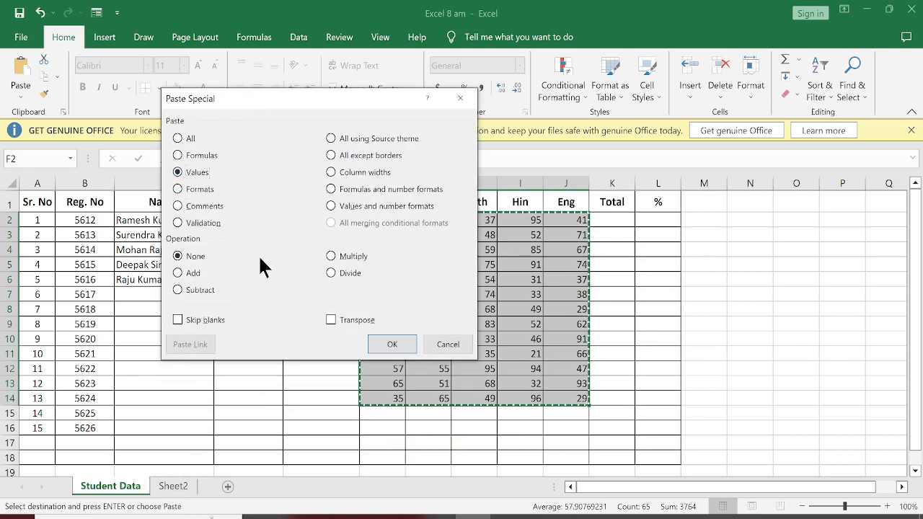
left_click(394, 344)
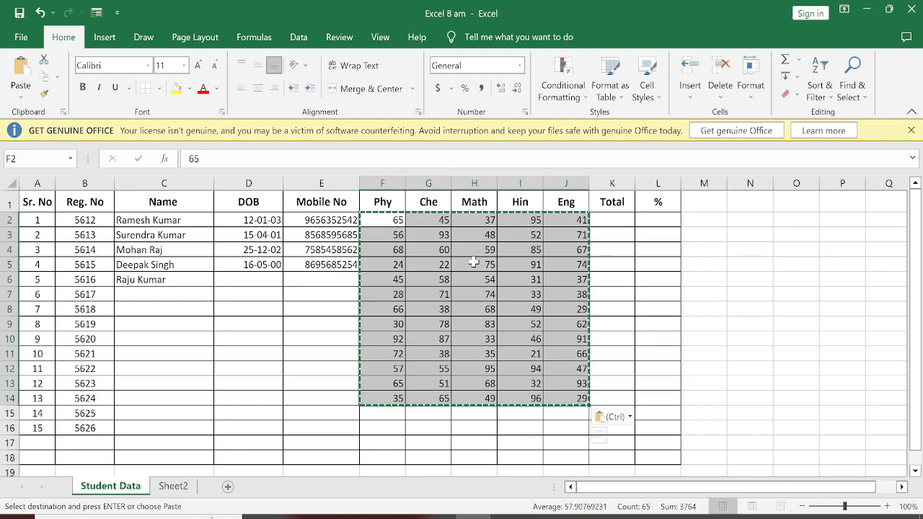
Check the content of H7 and the marks range F2:J14 to see whether the cells hold formulas or plain numbers.
left_click(457, 294)
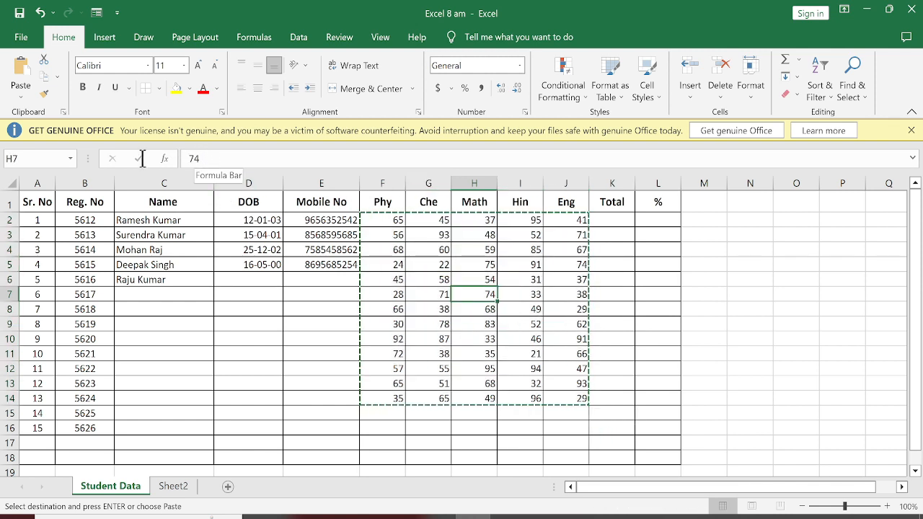
double_click(203, 158)
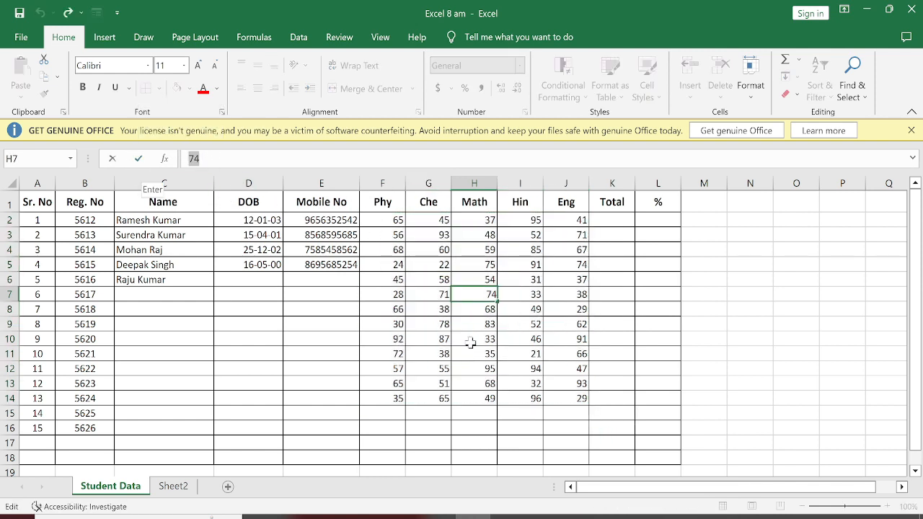
key("Return")
left_click_drag(382, 225, 570, 394)
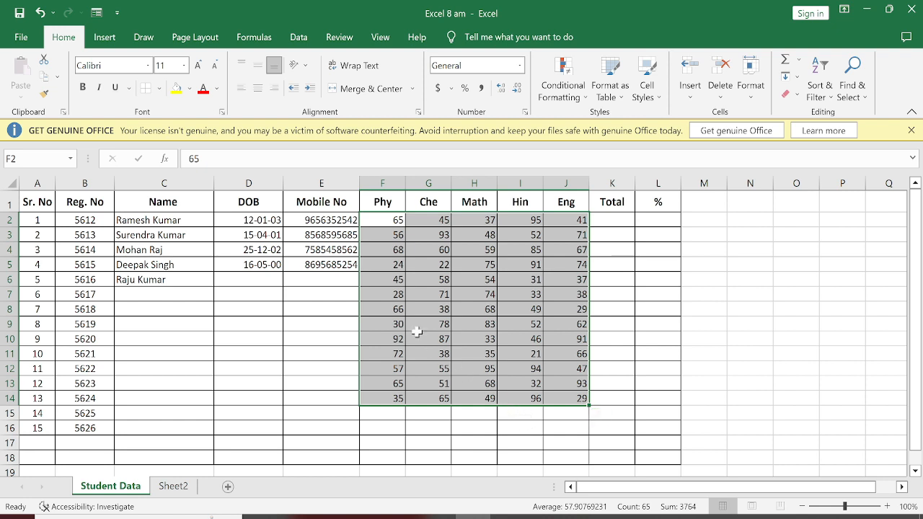
left_click(278, 351)
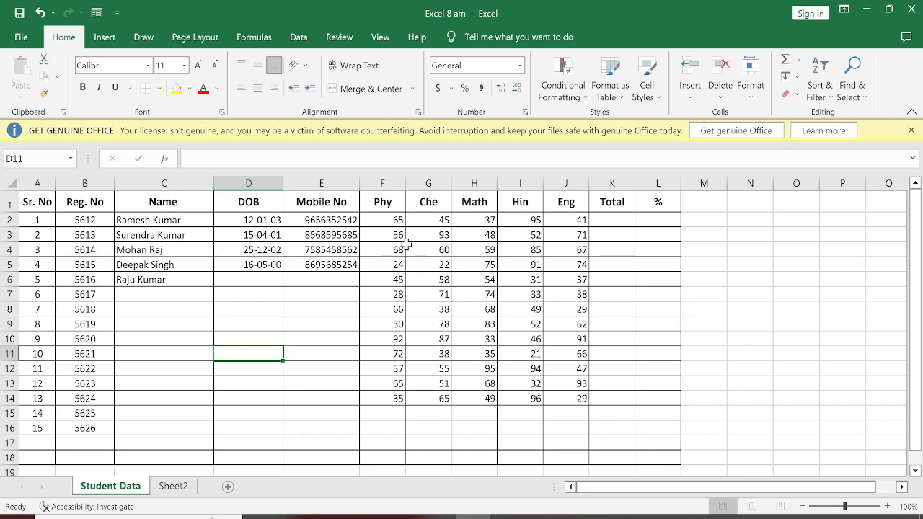
Center the subject marks in F2:J14 horizontally and middle-align them vertically.
left_click(607, 222)
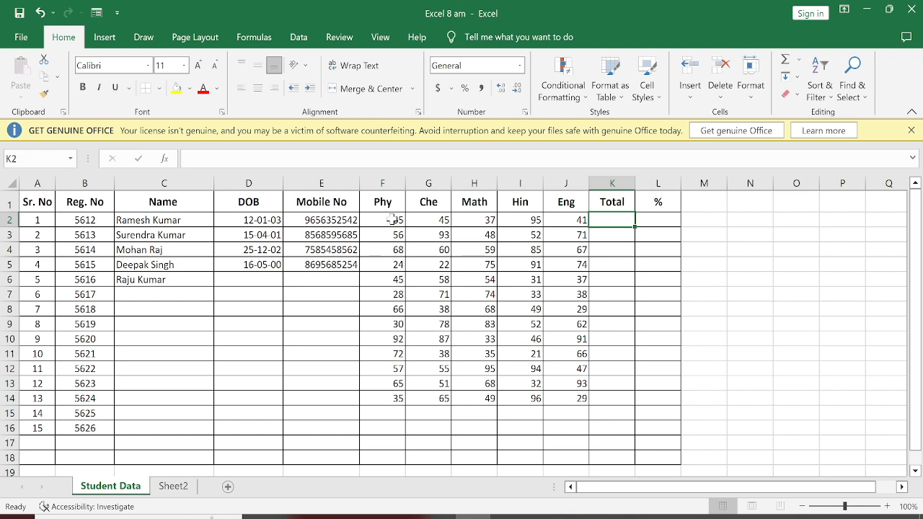
left_click_drag(396, 219, 564, 400)
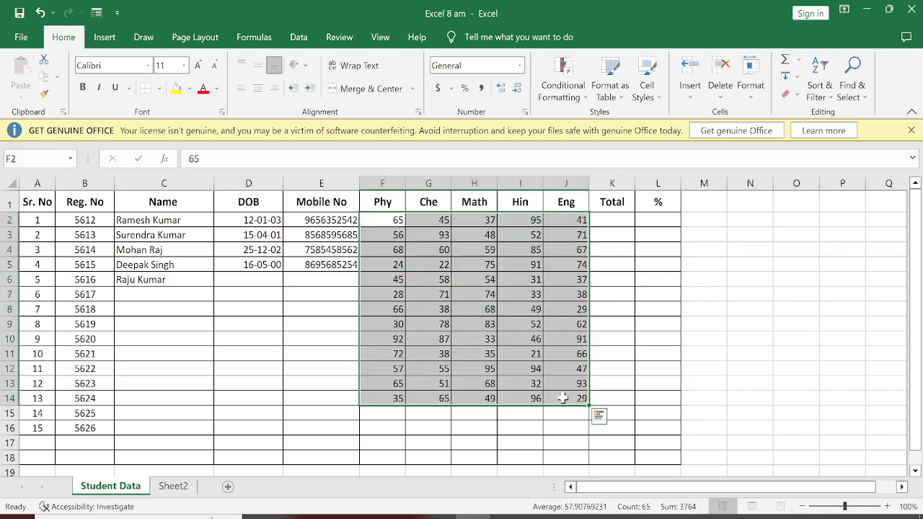
left_click(258, 89)
left_click(258, 64)
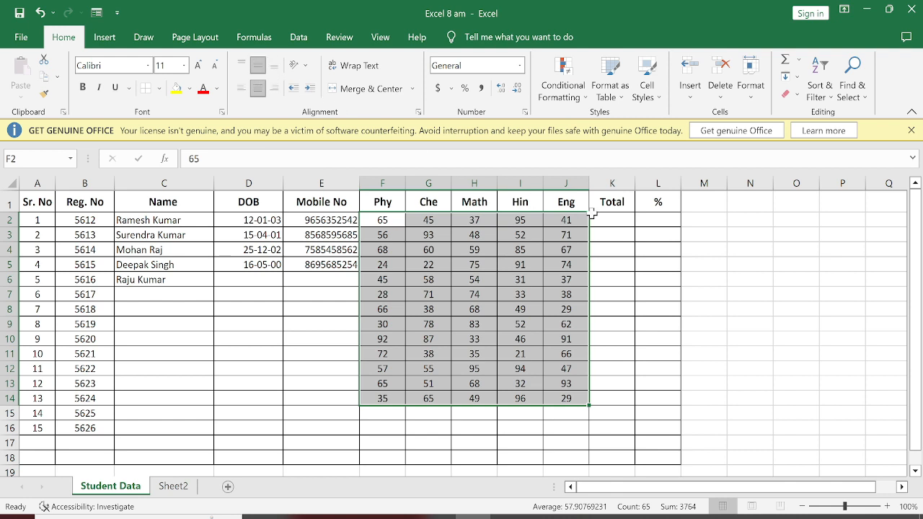
Enter the formula =65+45+37+95+41 in K2 to total the first student's five subject marks.
left_click(617, 220)
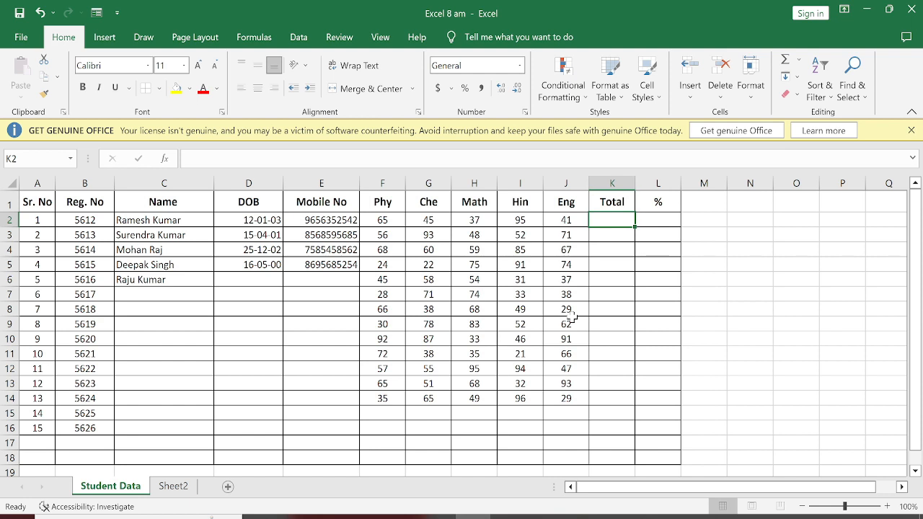
type("=")
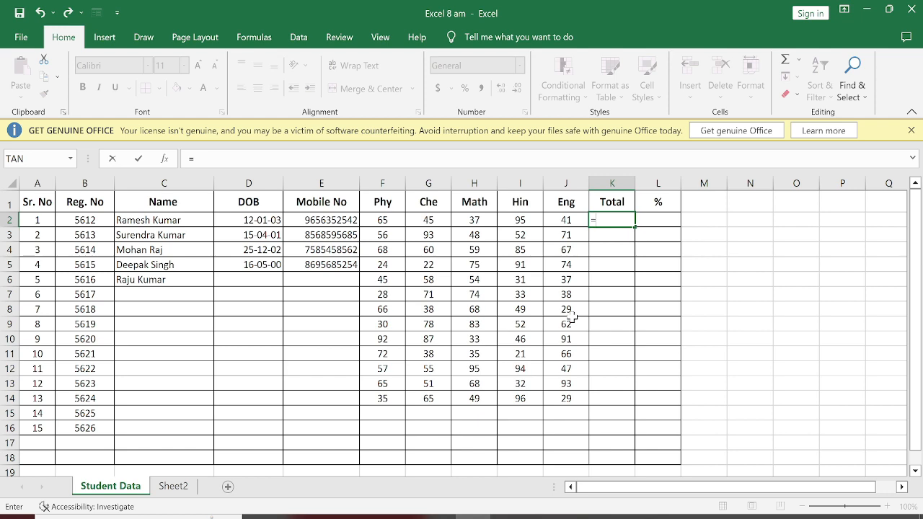
left_click(612, 220)
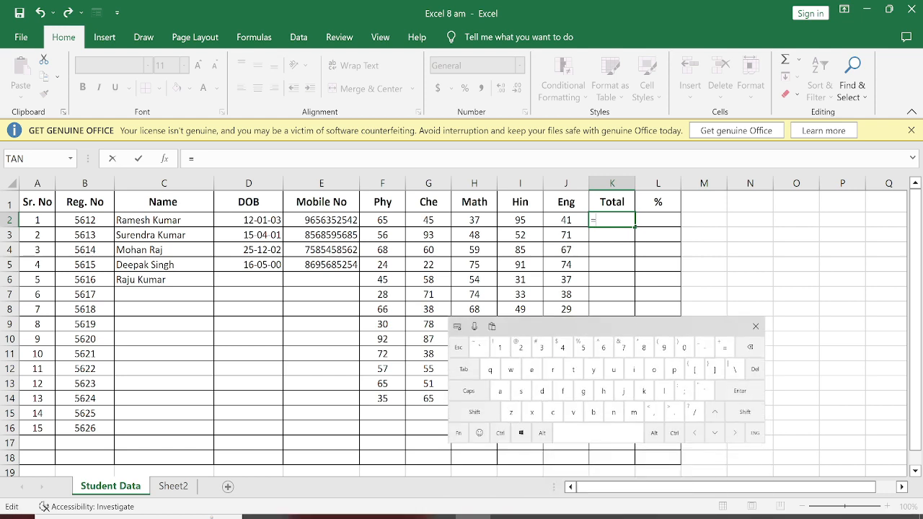
left_click_drag(660, 329, 722, 339)
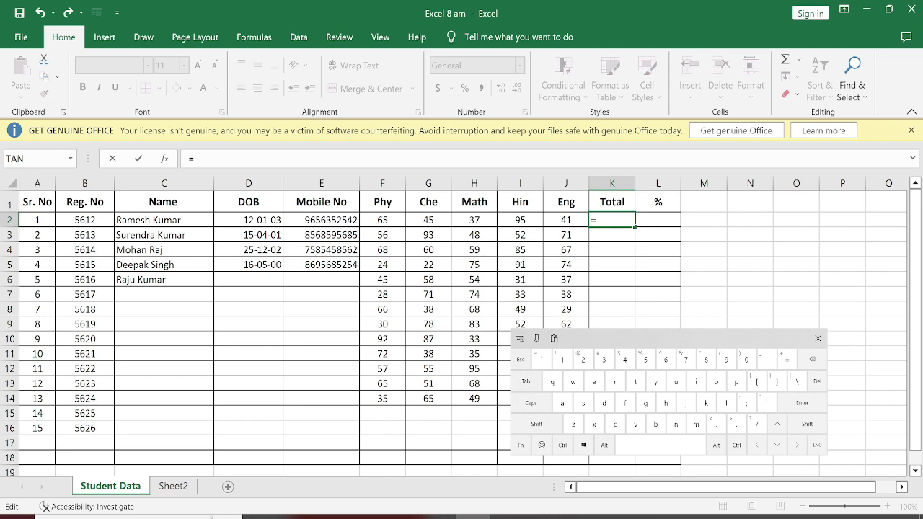
left_click(666, 359)
left_click(646, 358)
left_click(537, 424)
left_click(787, 358)
left_click(624, 359)
left_click(645, 359)
left_click(537, 424)
left_click(787, 358)
left_click(604, 359)
left_click(687, 359)
left_click(537, 424)
left_click(787, 359)
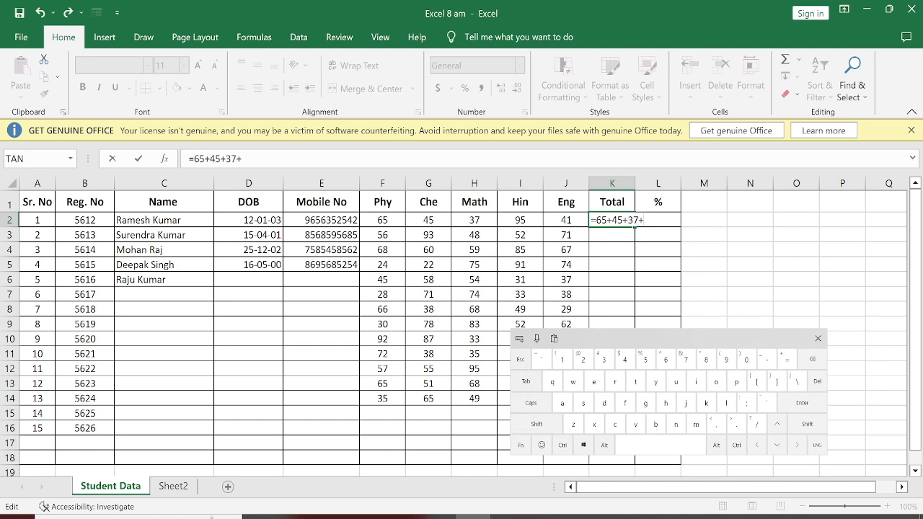
left_click(726, 358)
left_click(645, 359)
left_click(536, 424)
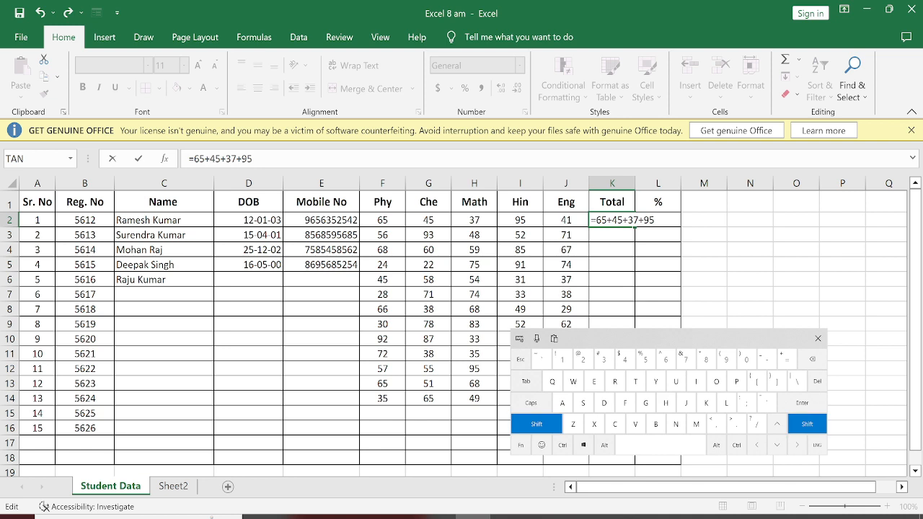
left_click(787, 359)
left_click(624, 358)
left_click(562, 358)
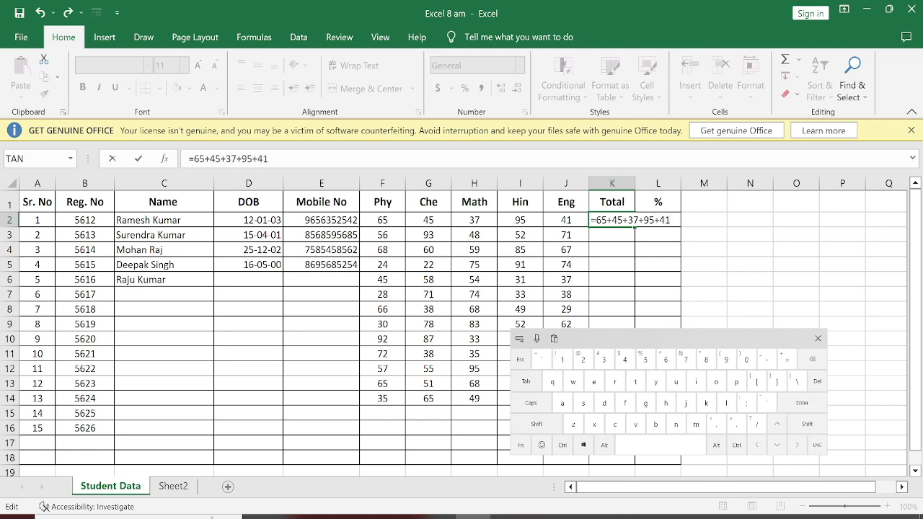
left_click(802, 402)
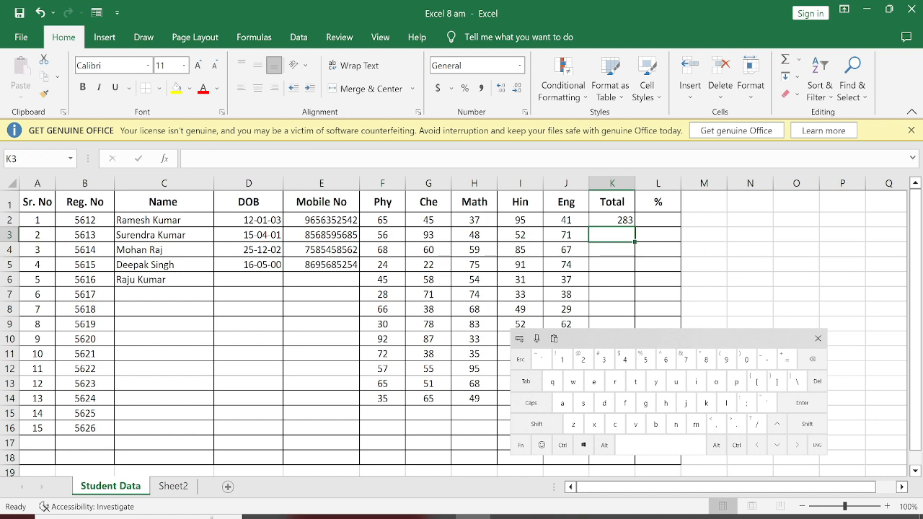
Change the first student's Math mark in H2 to 32.
left_click(474, 219)
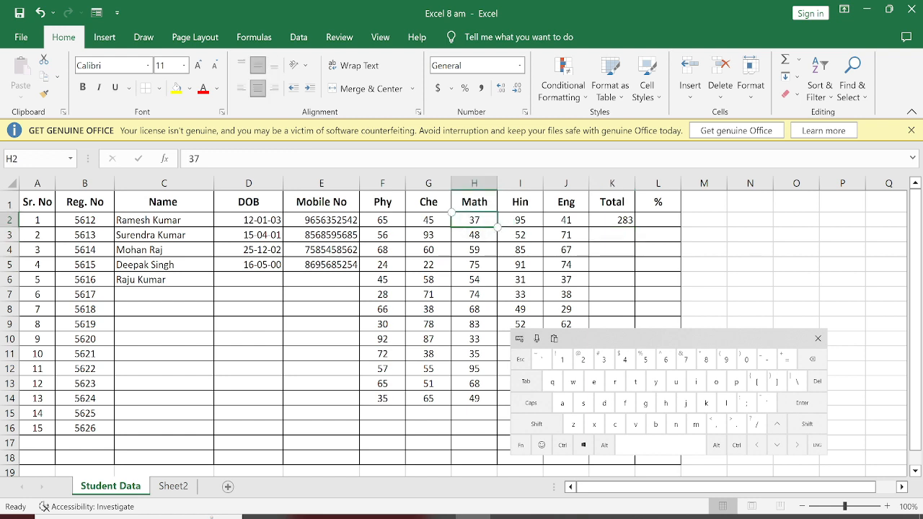
left_click(604, 359)
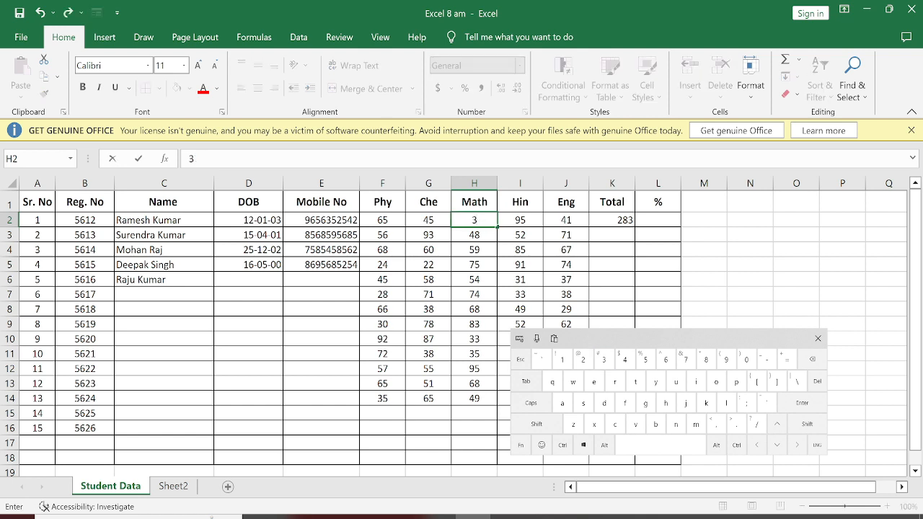
type("2")
left_click(802, 403)
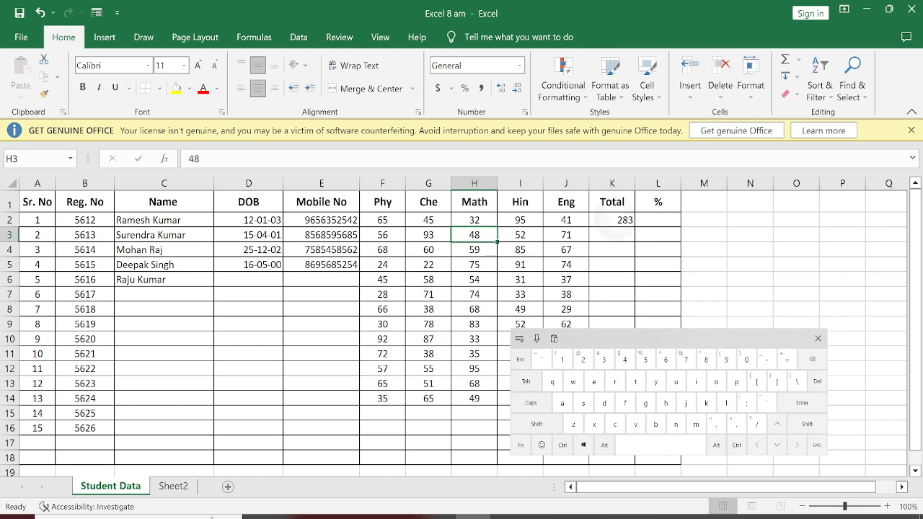
Reopen the first student's Total formula in K2 and remove all the typed numbers, keeping only the equals sign.
left_click(612, 223)
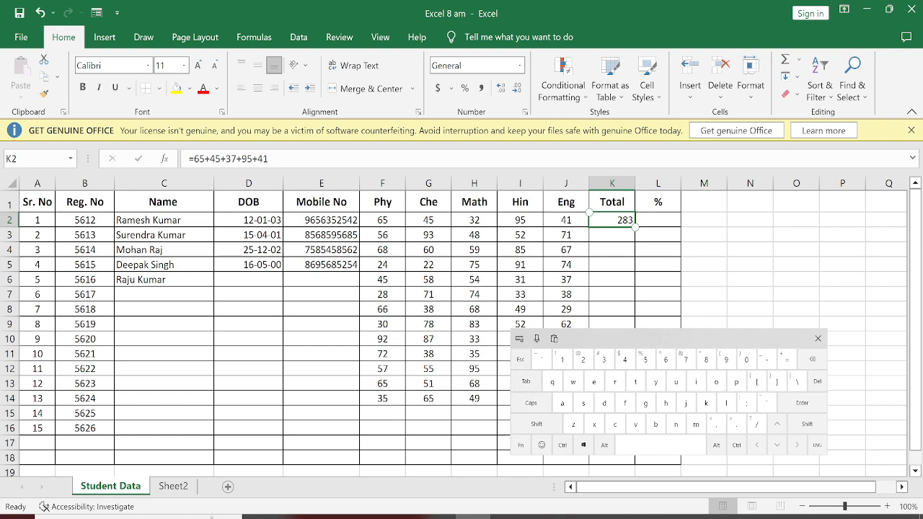
left_click(474, 221)
left_click(611, 221)
left_click(520, 445)
left_click(583, 359)
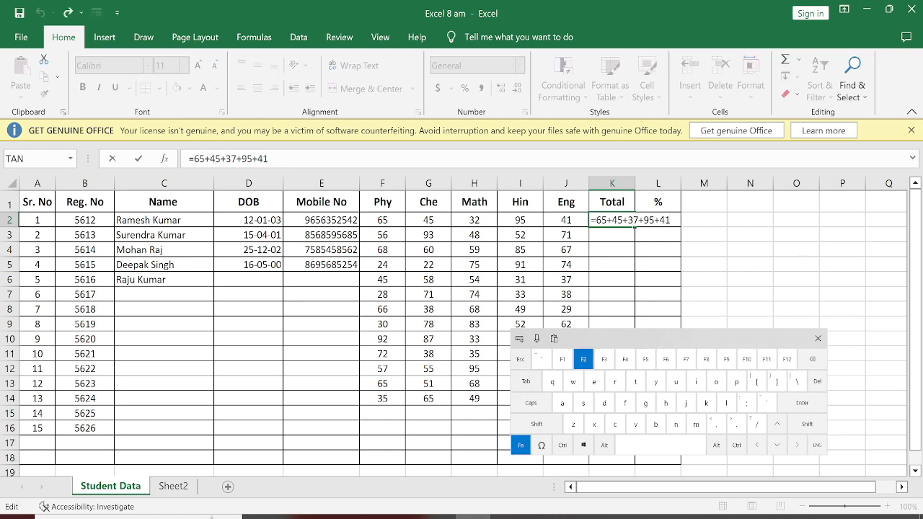
left_click(638, 233)
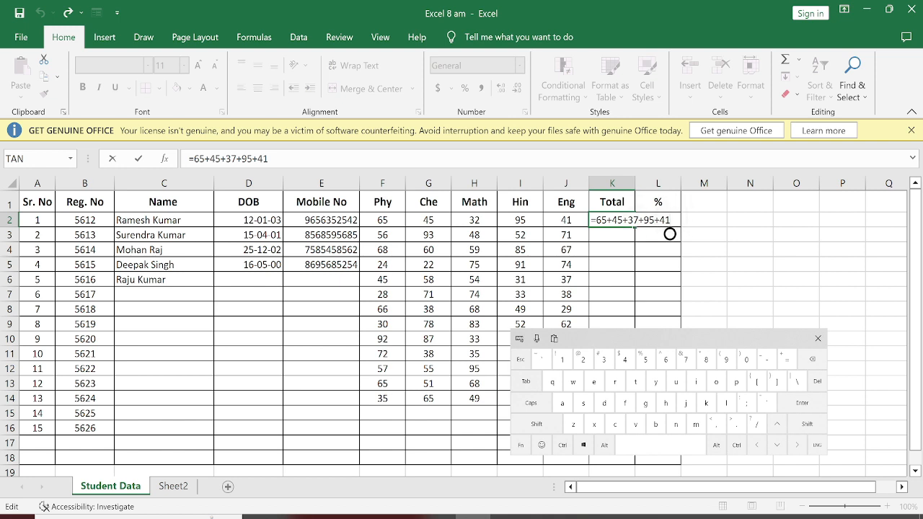
key("BackSpace")
key("BackSpace")
key("BackSpace")
key("BackSpace")
key("BackSpace")
key("BackSpace")
key("BackSpace")
key("BackSpace")
key("BackSpace")
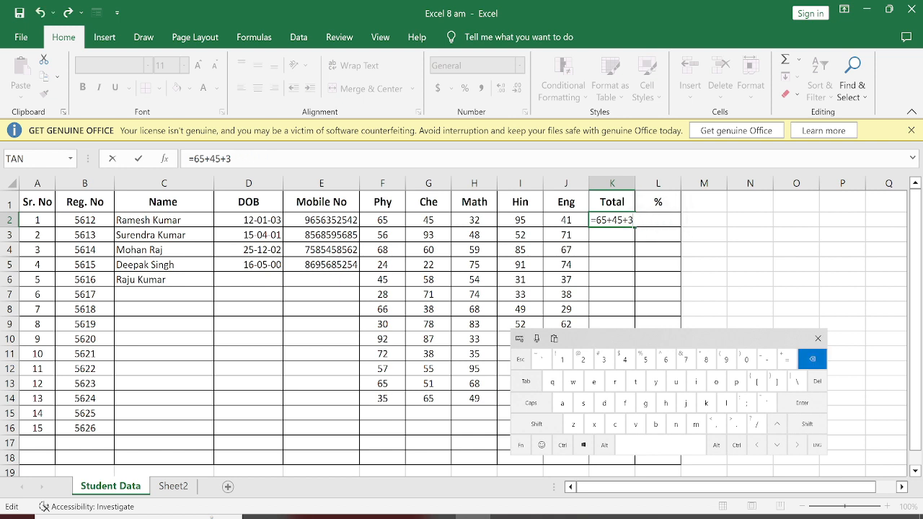
key("BackSpace")
key("BackSpace")
key("BackSpace")
key("BackSpace")
key("BackSpace")
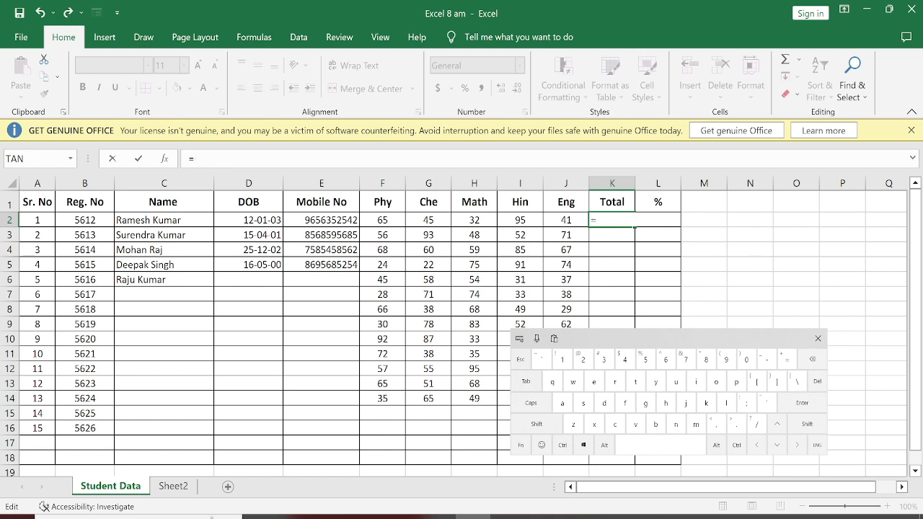
Complete the K2 formula with references to the first student's five subject marks: =F2+G2+H2+I2+J2.
left_click(383, 219)
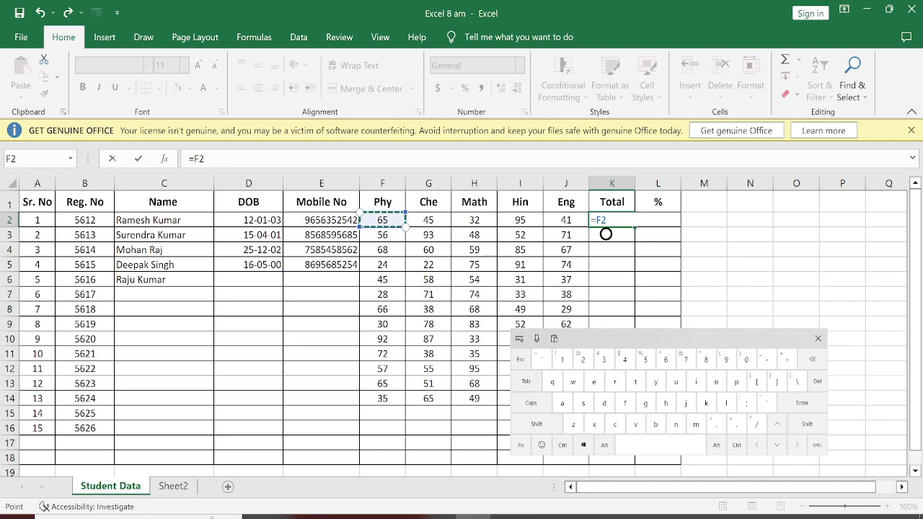
left_click(537, 424)
left_click(788, 358)
left_click(429, 220)
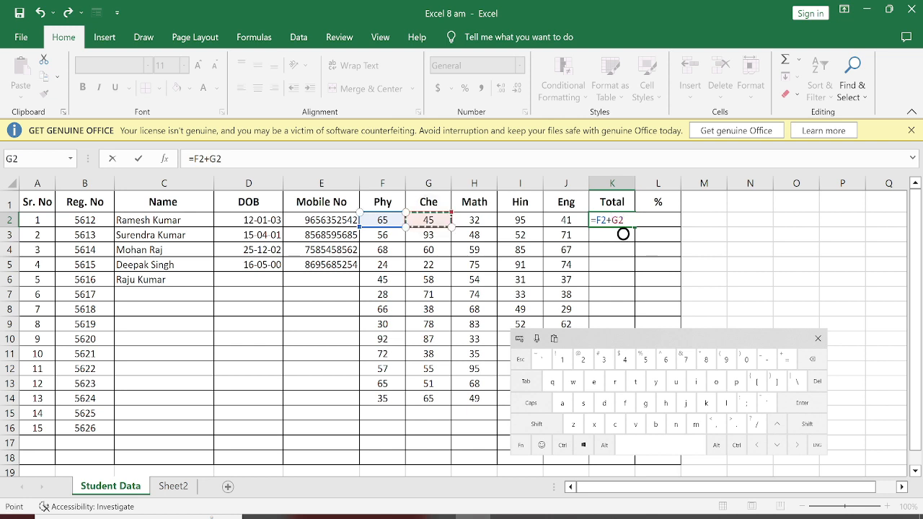
left_click(537, 424)
left_click(788, 358)
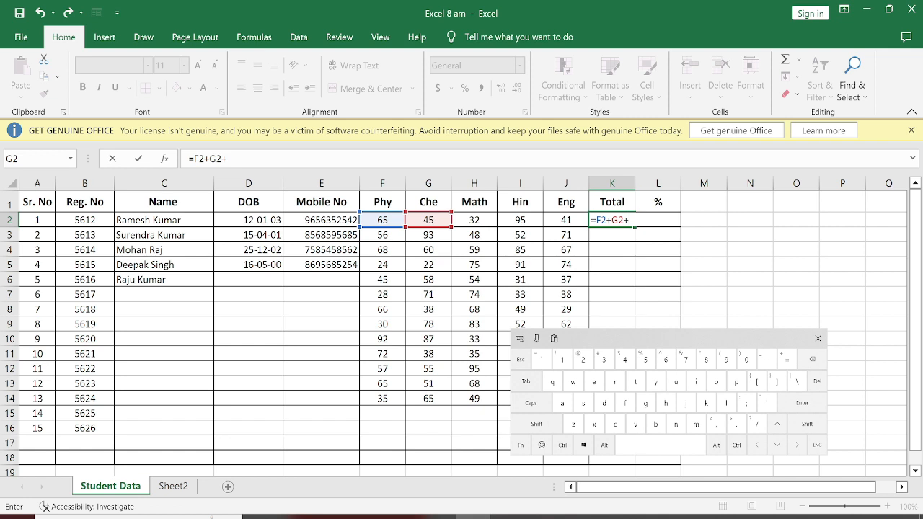
left_click(475, 220)
left_click(537, 424)
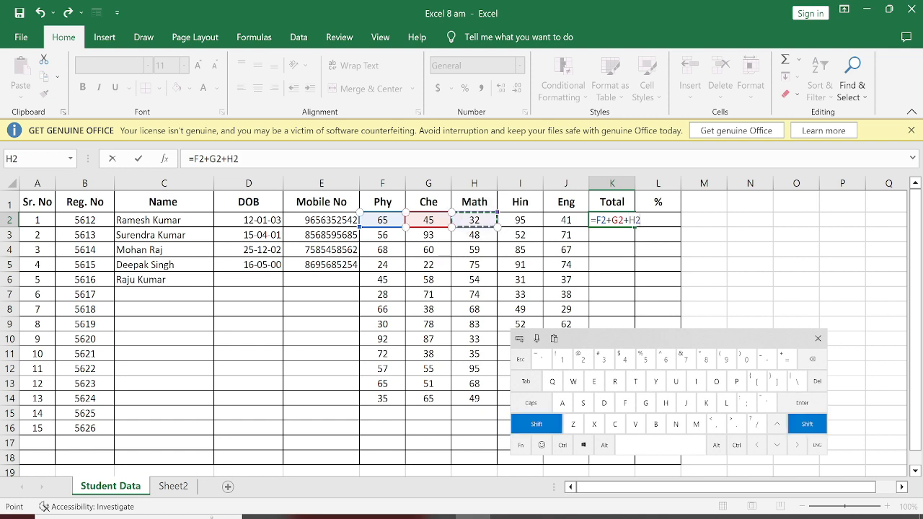
left_click(788, 359)
left_click(520, 220)
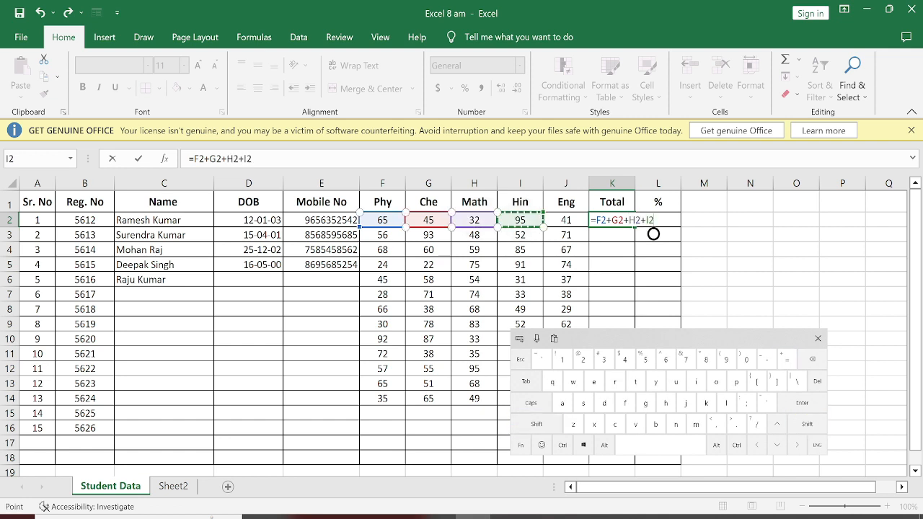
left_click(537, 424)
left_click(787, 358)
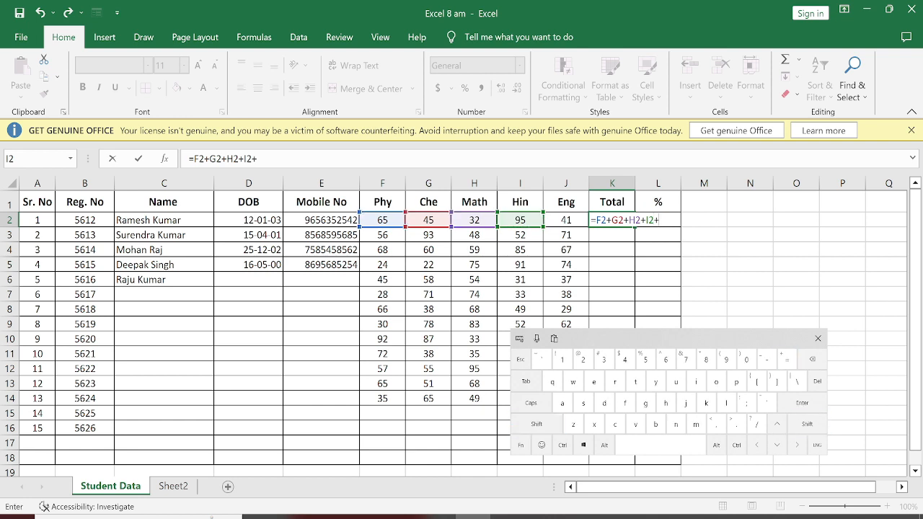
left_click(566, 220)
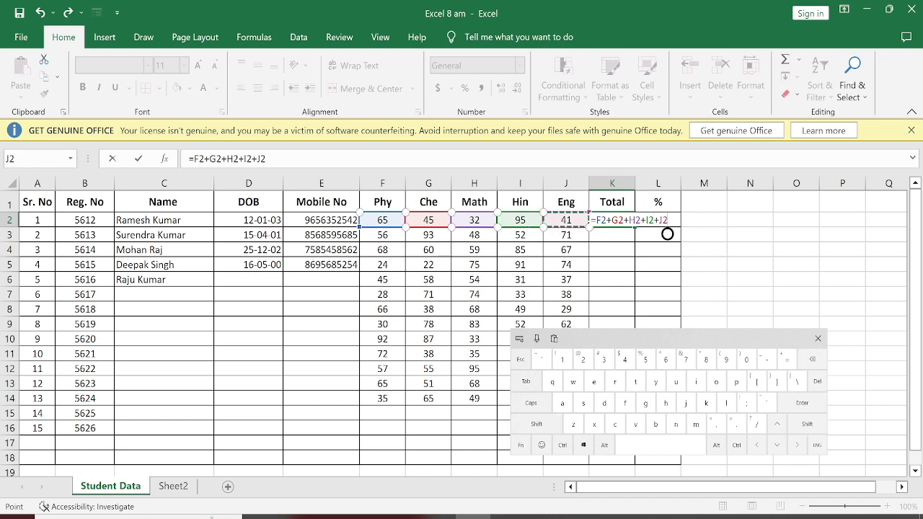
left_click(802, 403)
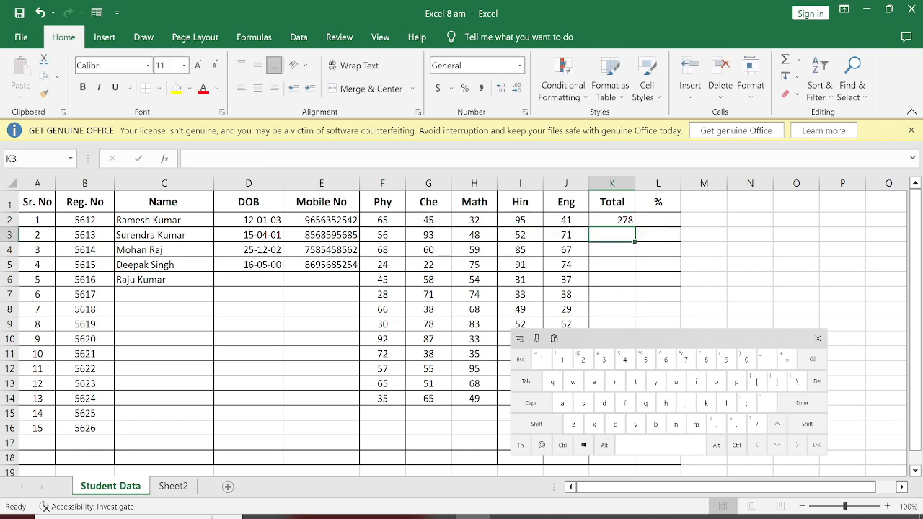
Change the first student's Math mark in H2 to 37.
left_click(475, 220)
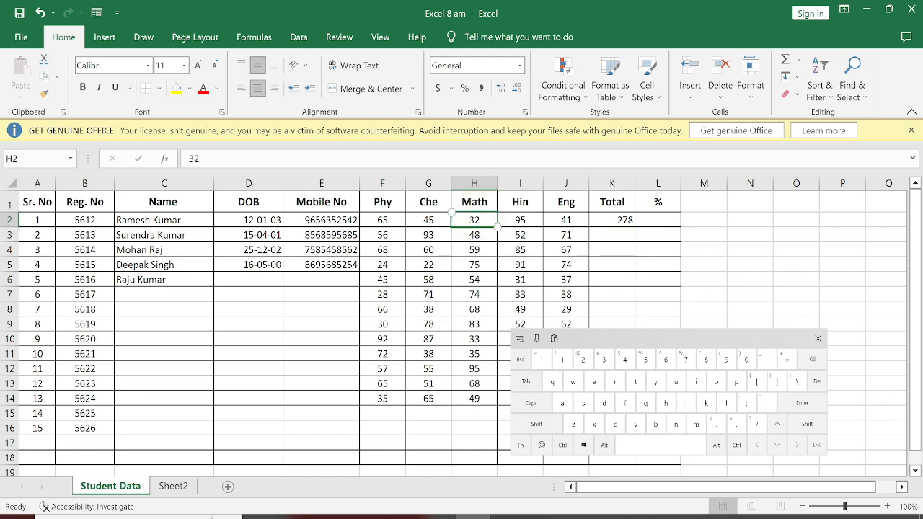
left_click(604, 359)
left_click(687, 359)
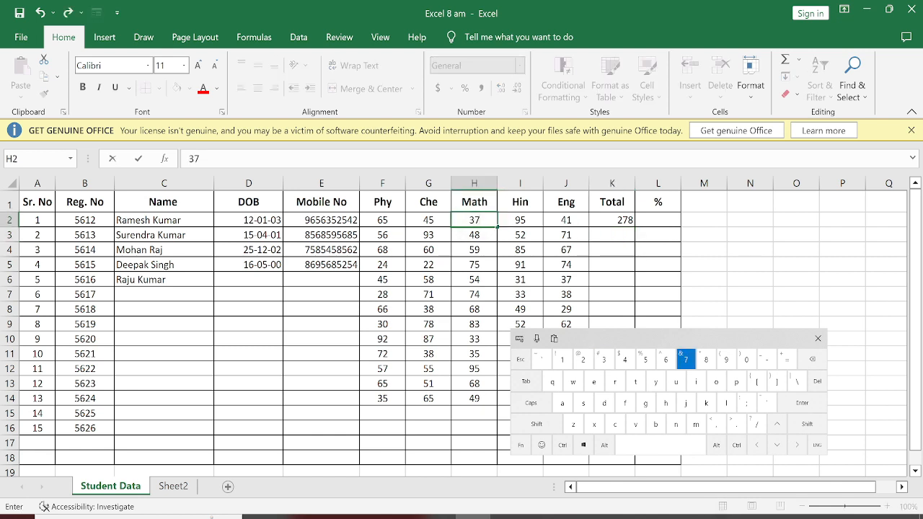
left_click(802, 403)
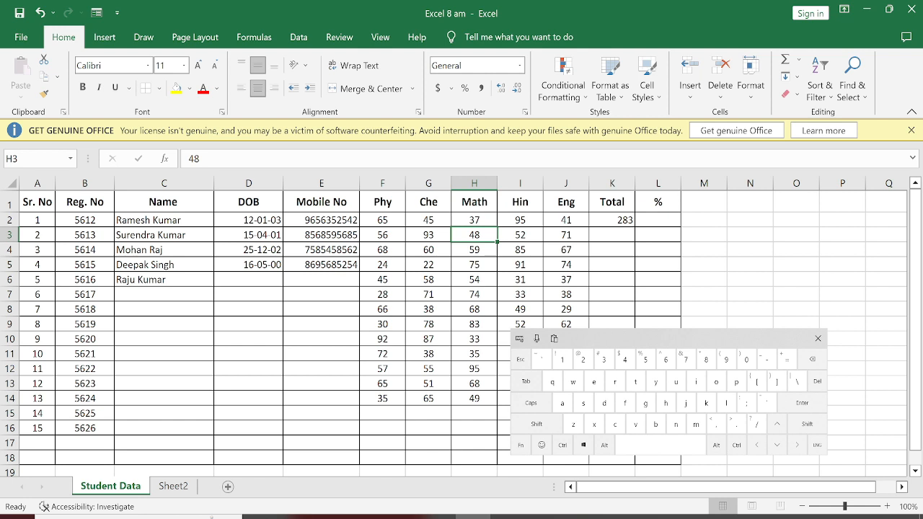
Enter the formula =F3+G3+H3+I3+J3 in K3 to total the second student's marks.
left_click(612, 235)
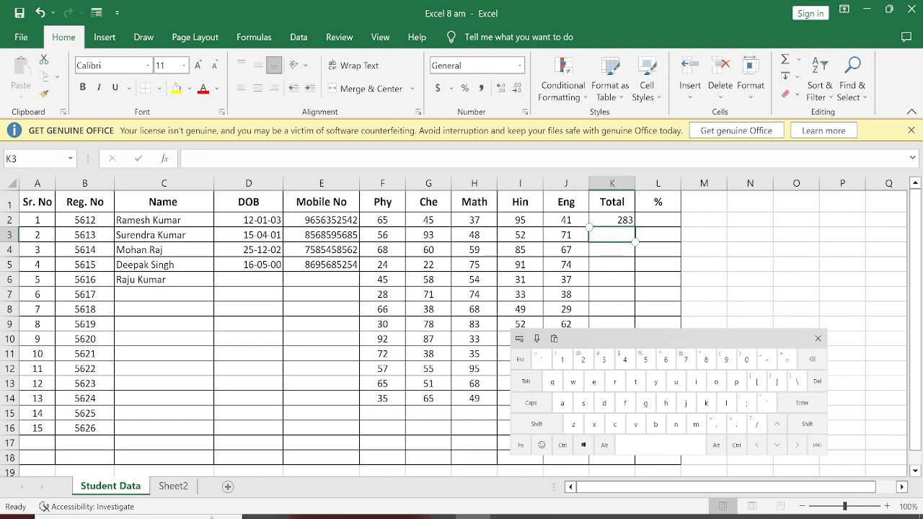
type("=")
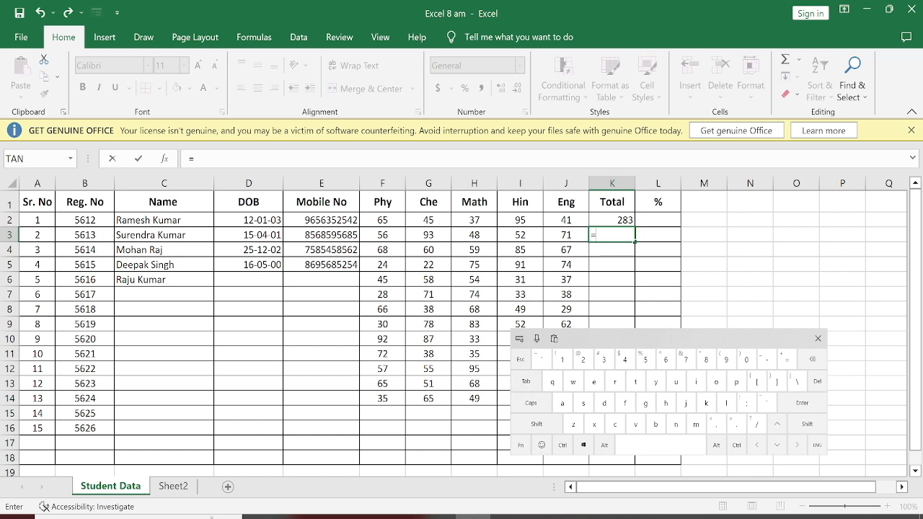
left_click(383, 235)
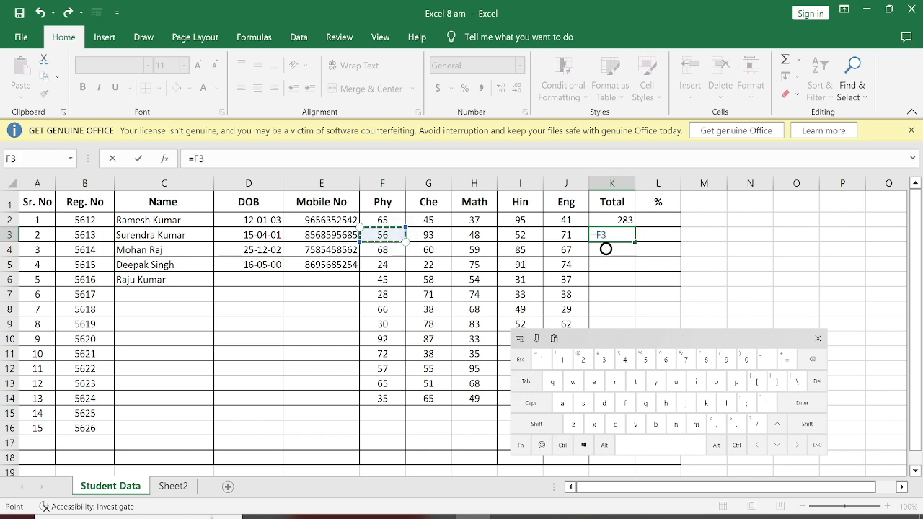
key("shift")
type("+")
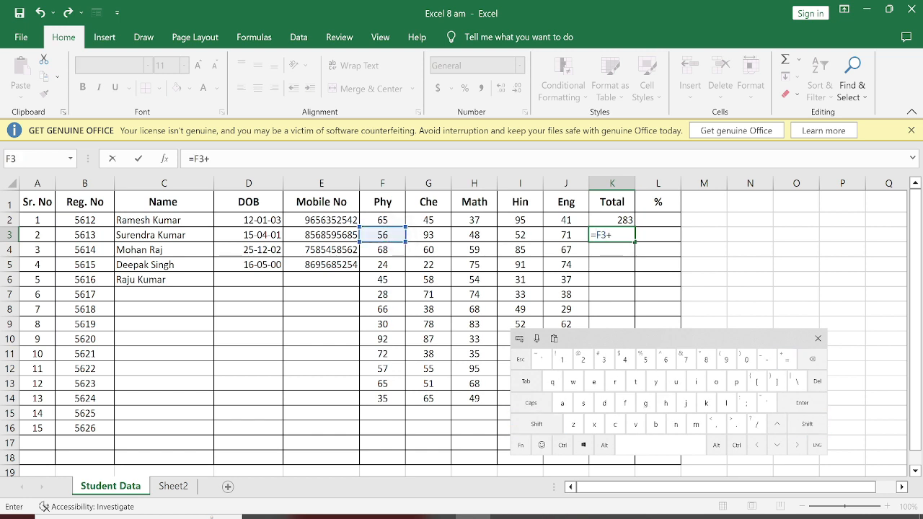
left_click(428, 235)
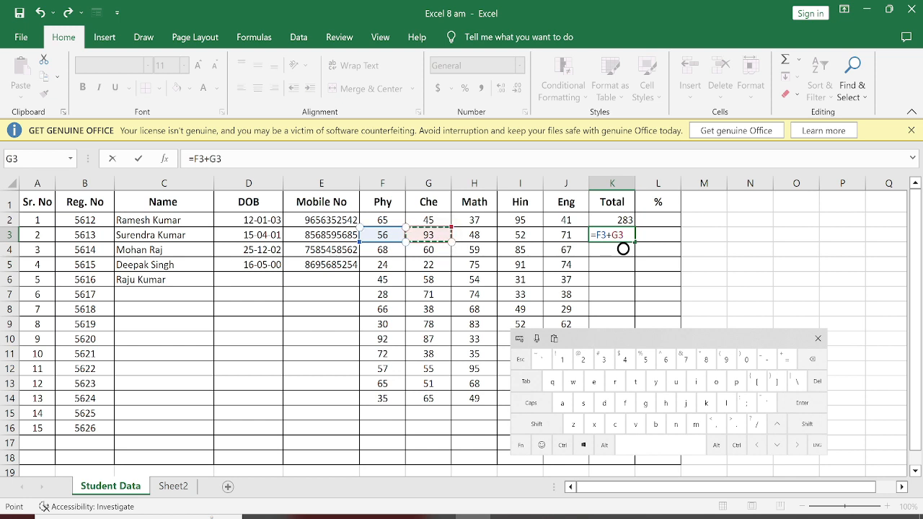
key("shift")
type("+")
left_click(474, 235)
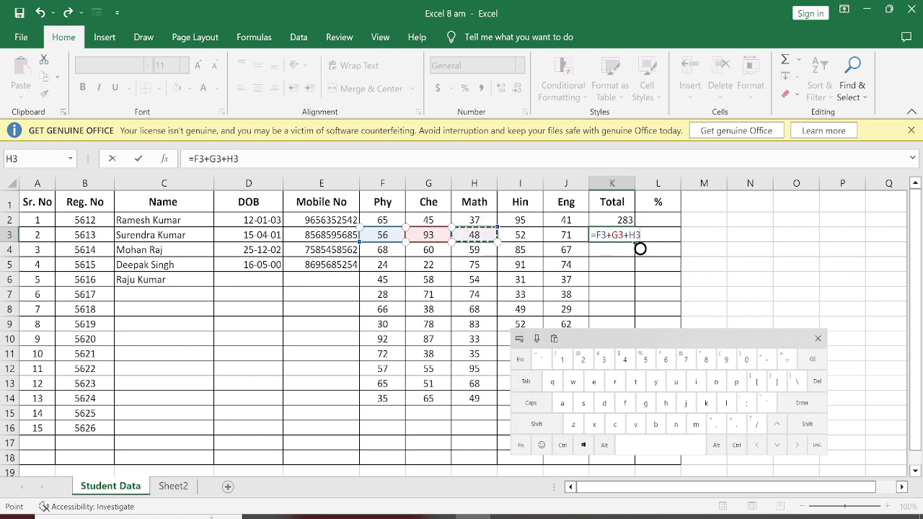
key("shift")
type("+")
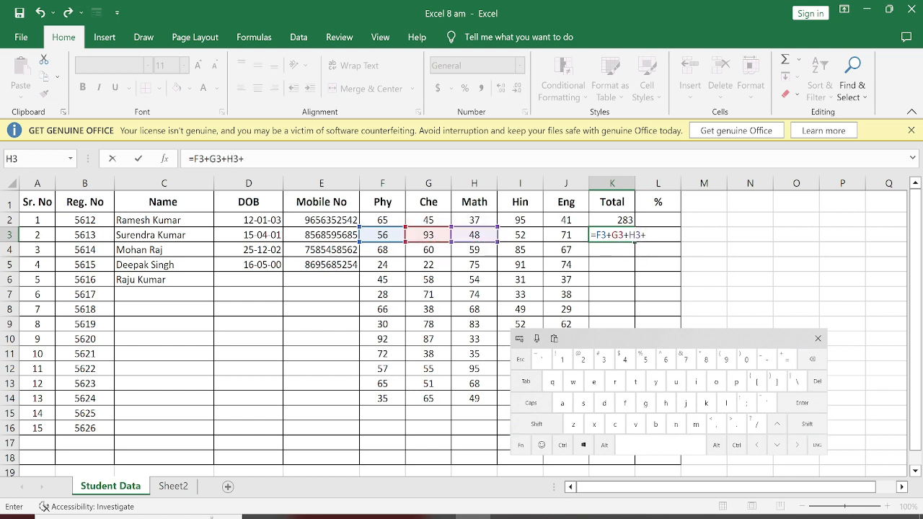
left_click(520, 235)
key("shift")
type("+")
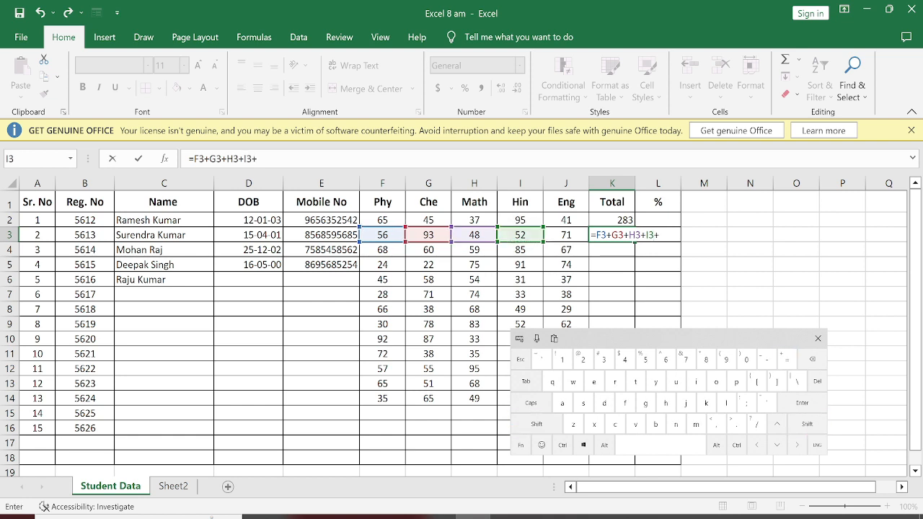
left_click(566, 235)
key("Return")
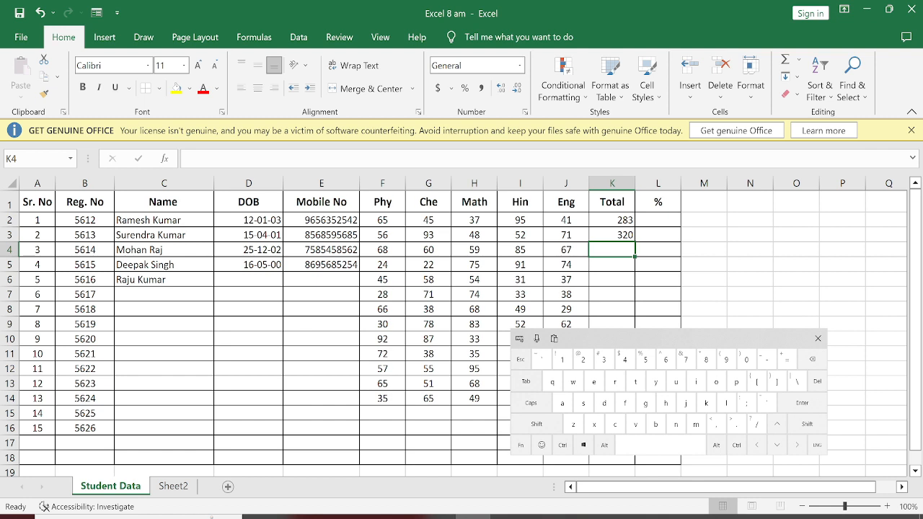
Fill the Total formula from K3 down through K14 for the remaining students with marks.
left_click(612, 235)
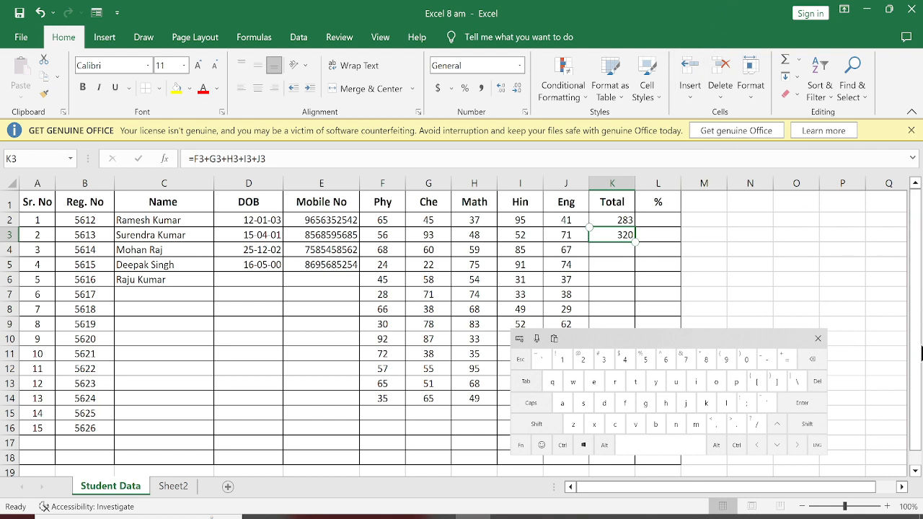
left_click(818, 339)
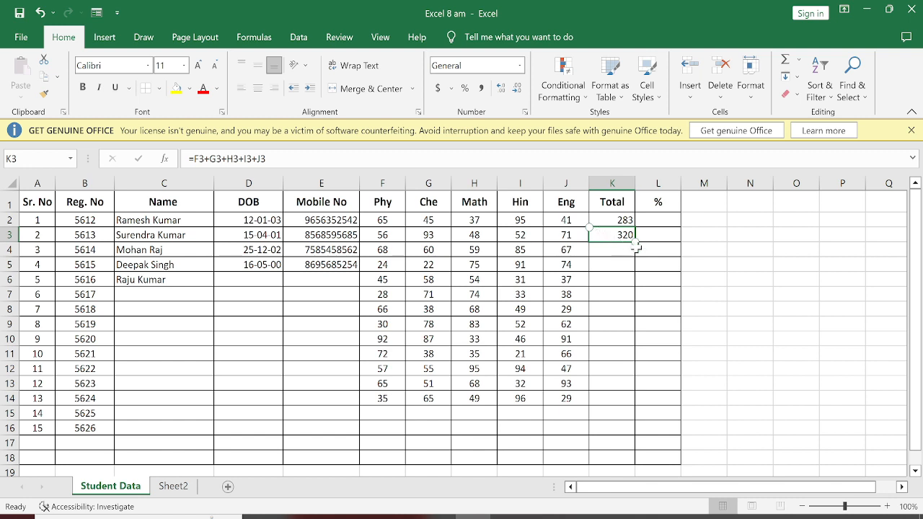
left_click(619, 276)
left_click(621, 235)
left_click_drag(635, 241, 622, 402)
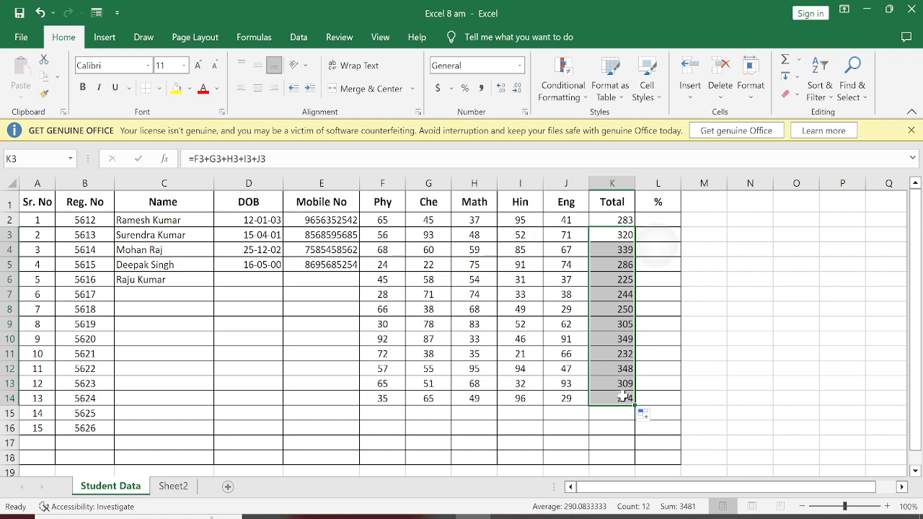
left_click(657, 249)
Inspect the Total formulas in K3, K4 and K5 to compare which row's cells each one references.
left_click(612, 234)
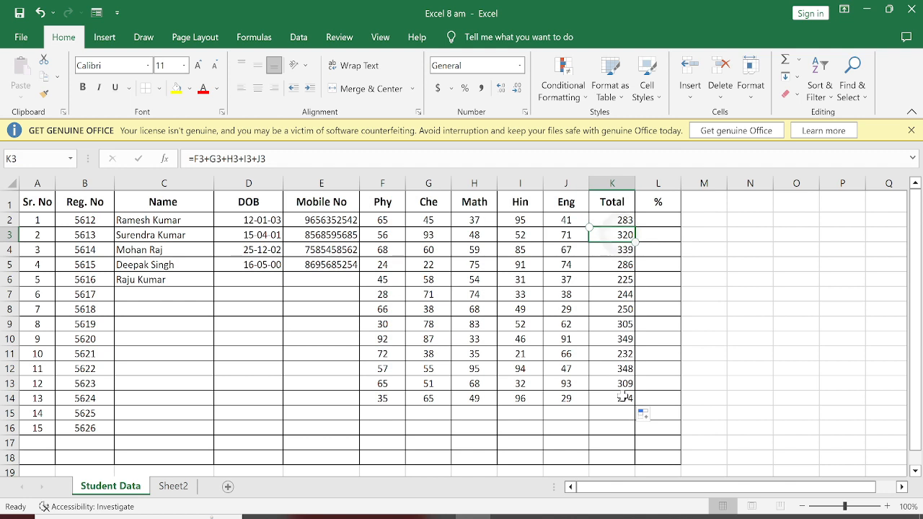
key("F2")
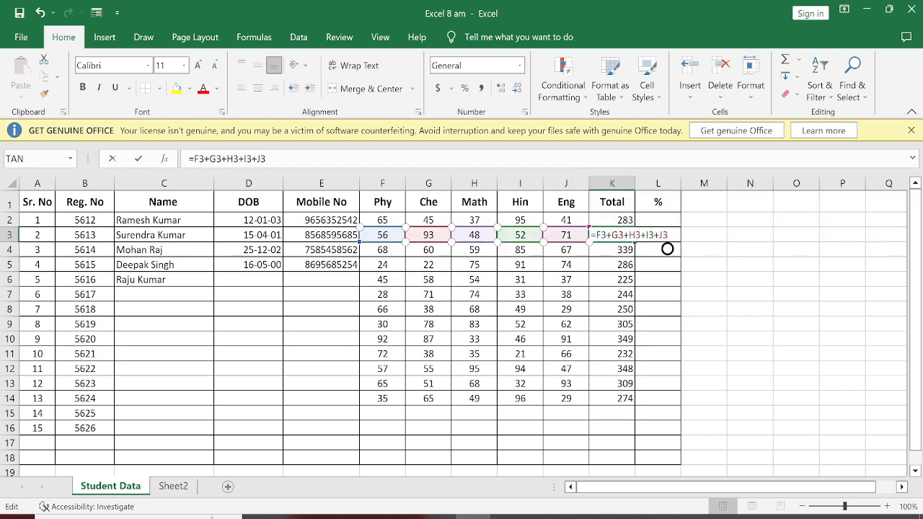
key("Return")
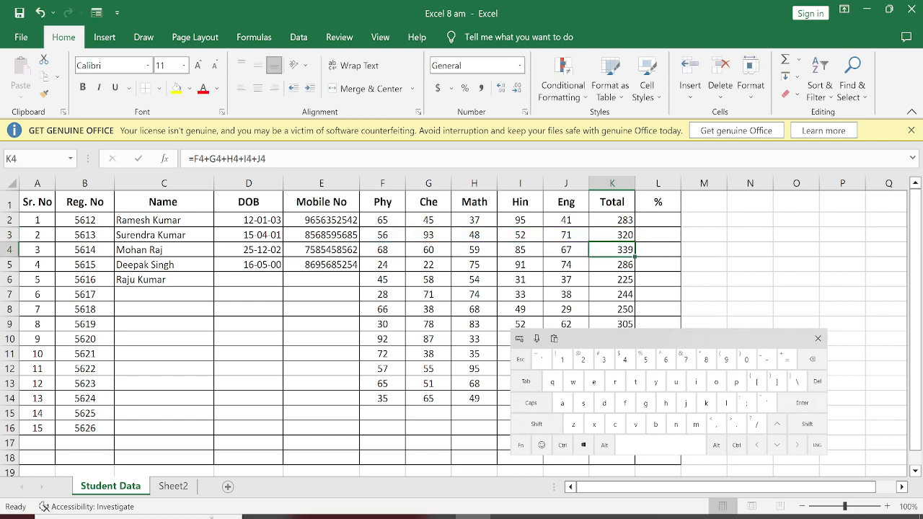
key("F2")
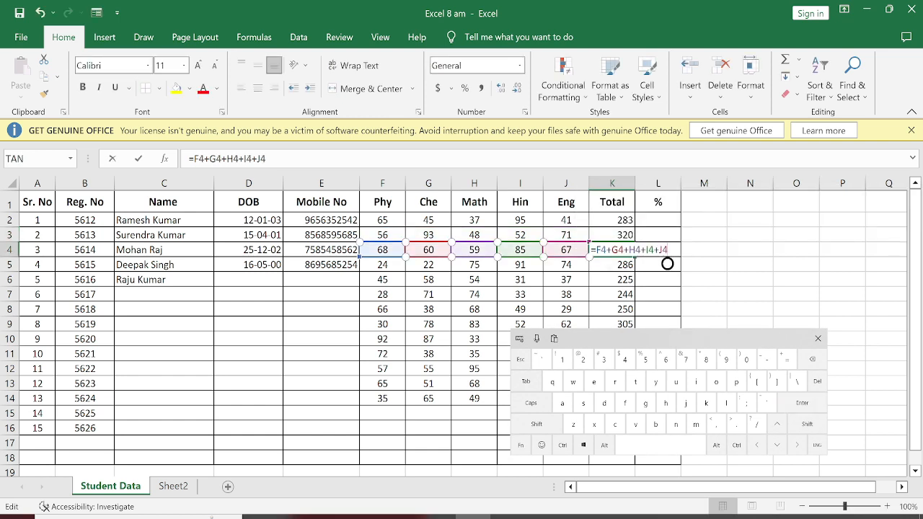
left_click(802, 403)
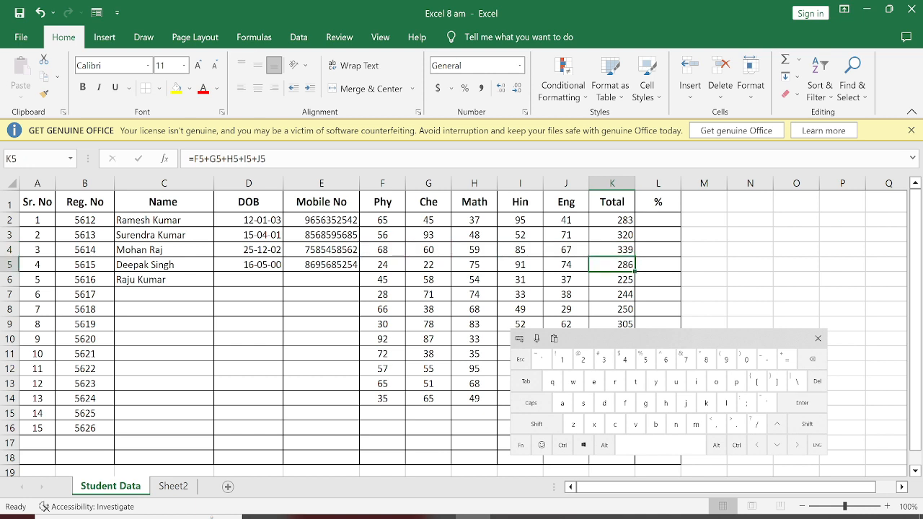
left_click(817, 339)
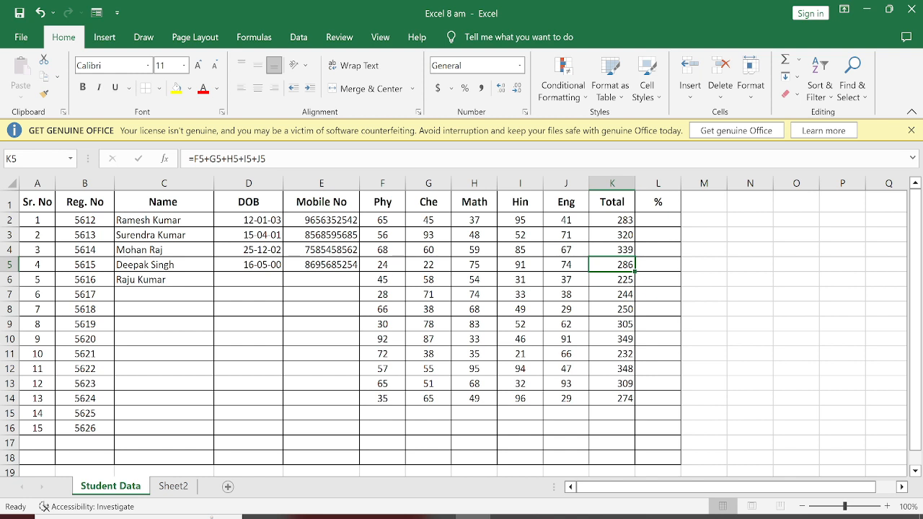
Enter the formula =K2*100/500 in L2 to calculate the first student's percentage from the Total.
left_click(653, 220)
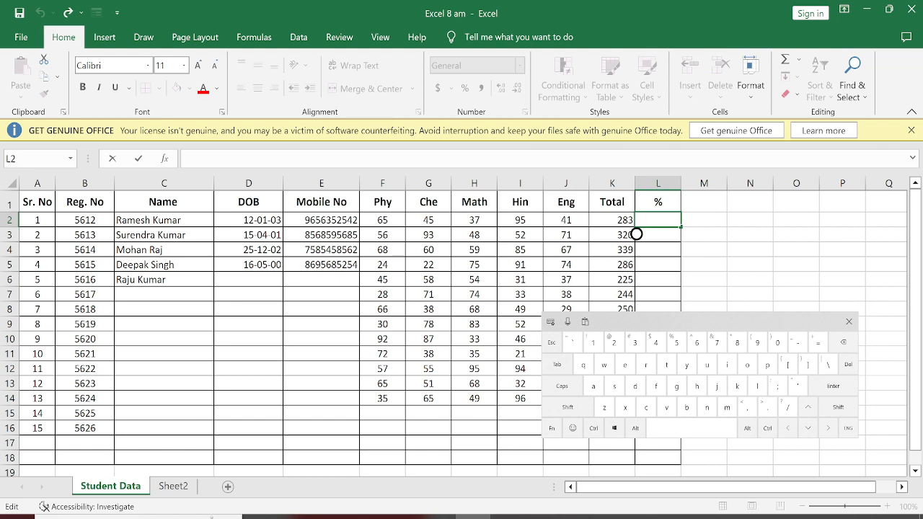
type("=")
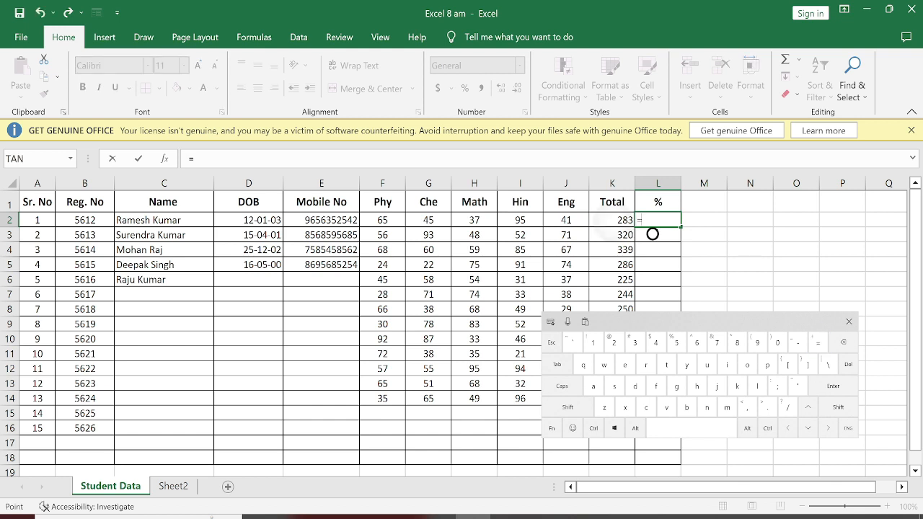
left_click(611, 220)
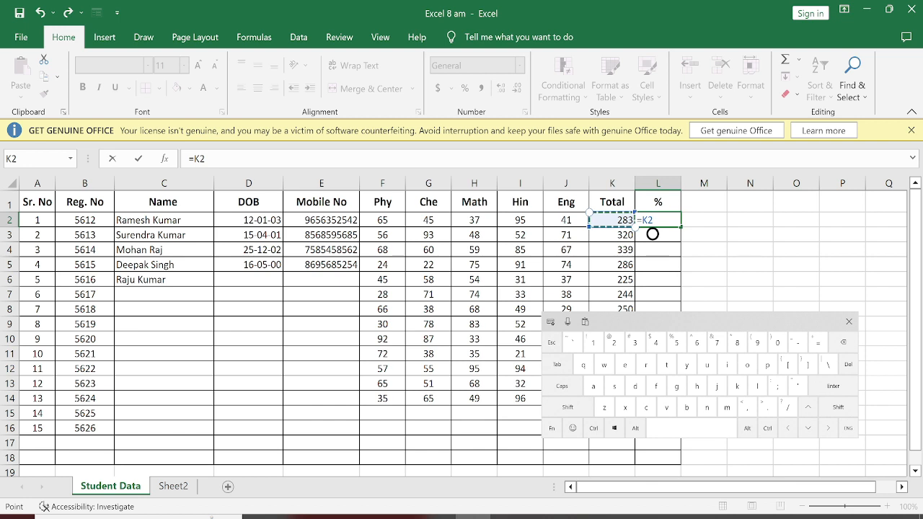
left_click(567, 406)
left_click(737, 341)
left_click(594, 342)
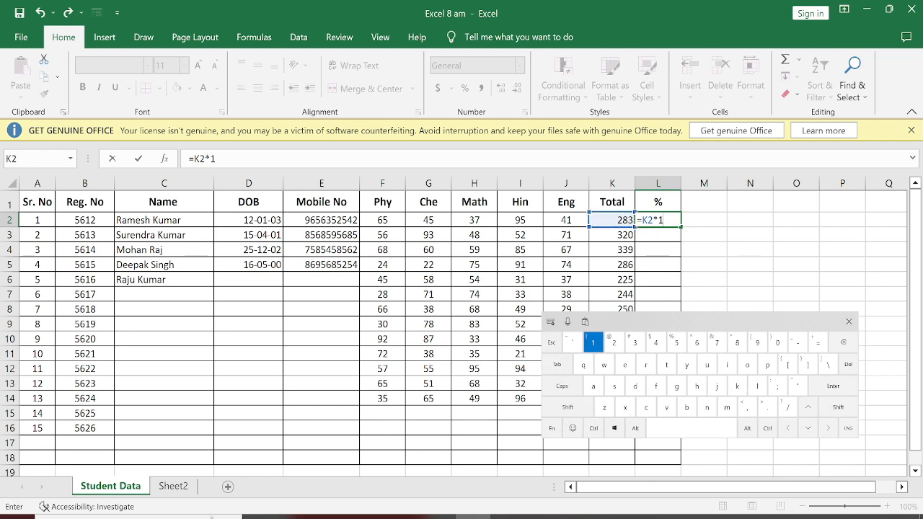
left_click(778, 342)
left_click(777, 342)
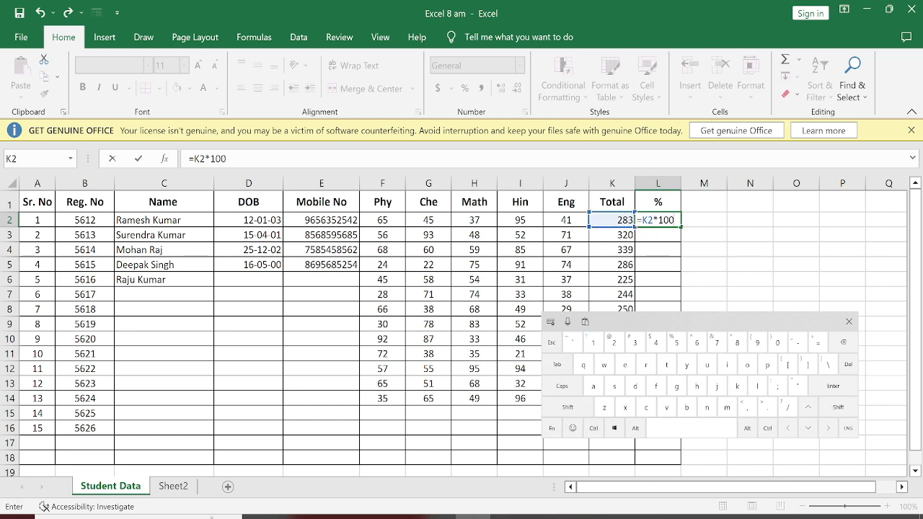
left_click(788, 407)
left_click(676, 342)
left_click(778, 342)
type("00")
key("Return")
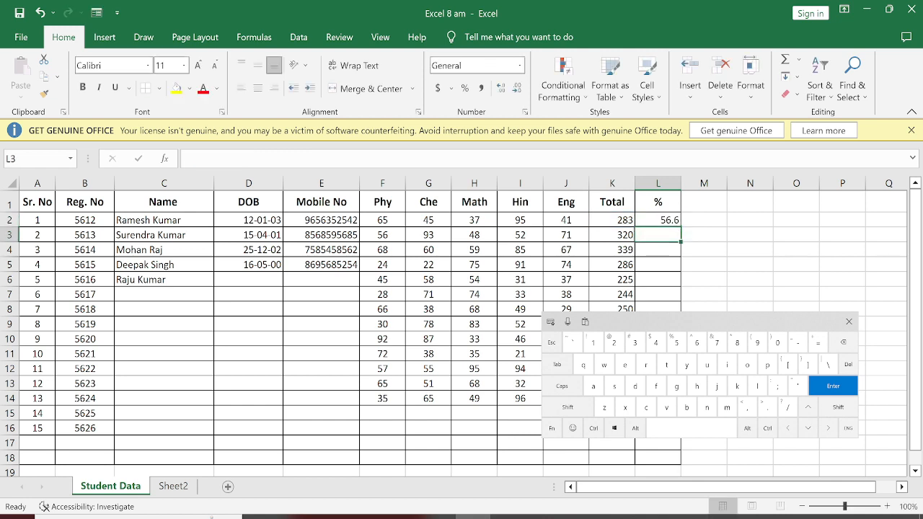
Enter the shorter percentage formula =K3/5 in L3 for the second student.
type("=")
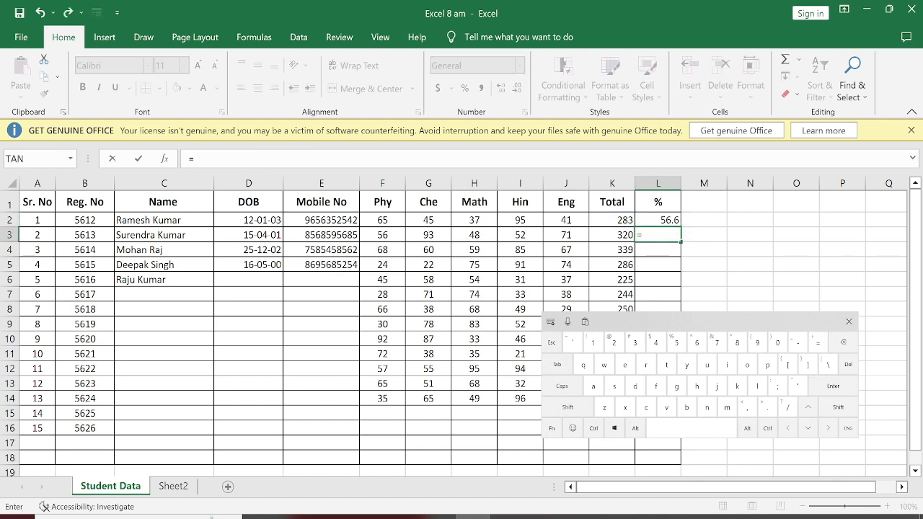
left_click(612, 235)
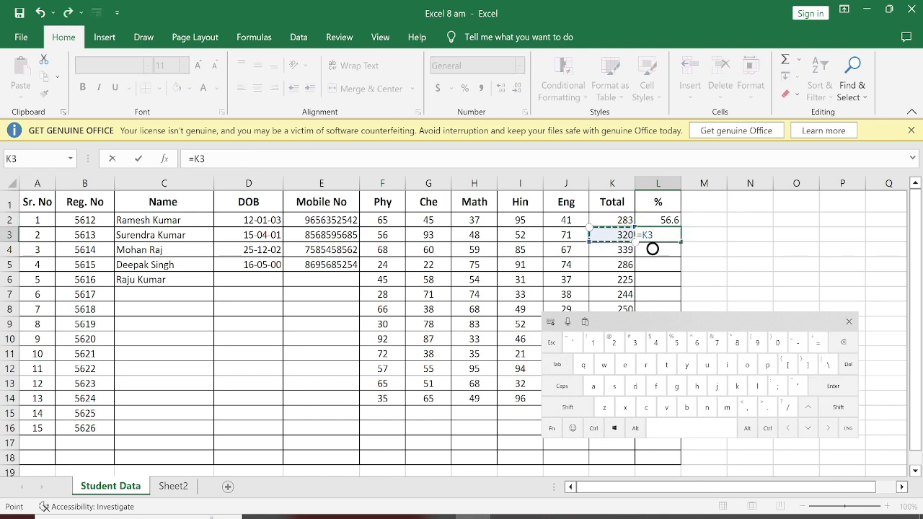
type("/5")
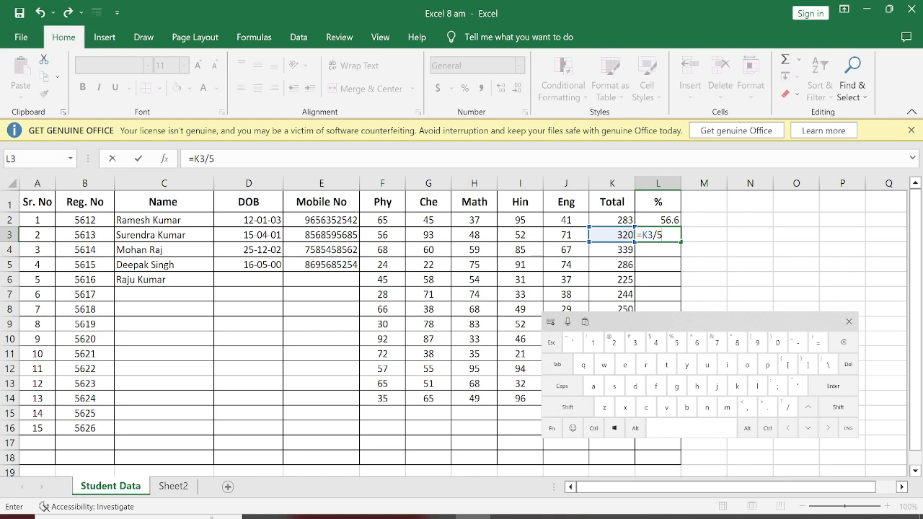
key("Return")
key("Return")
key("Up")
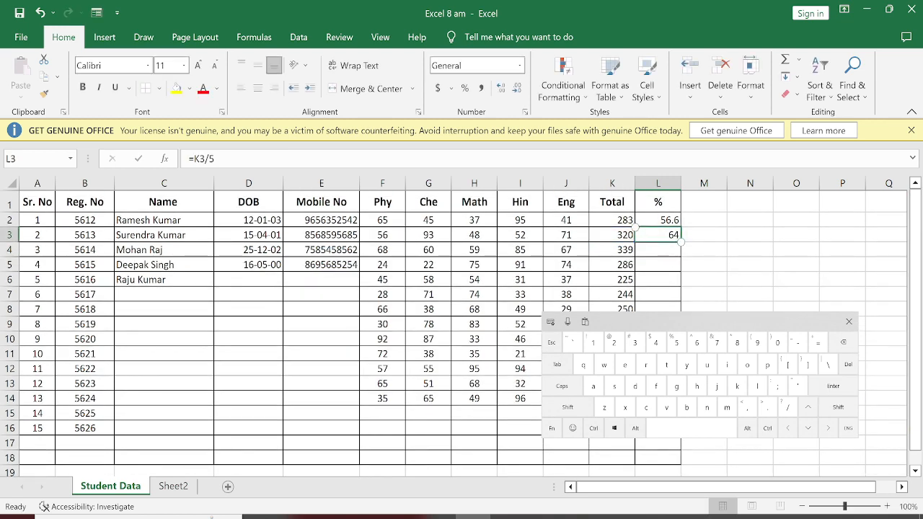
Inspect the percentage formulas in L2 and L3 to compare the two ways of calculating the percentage.
left_click(658, 220)
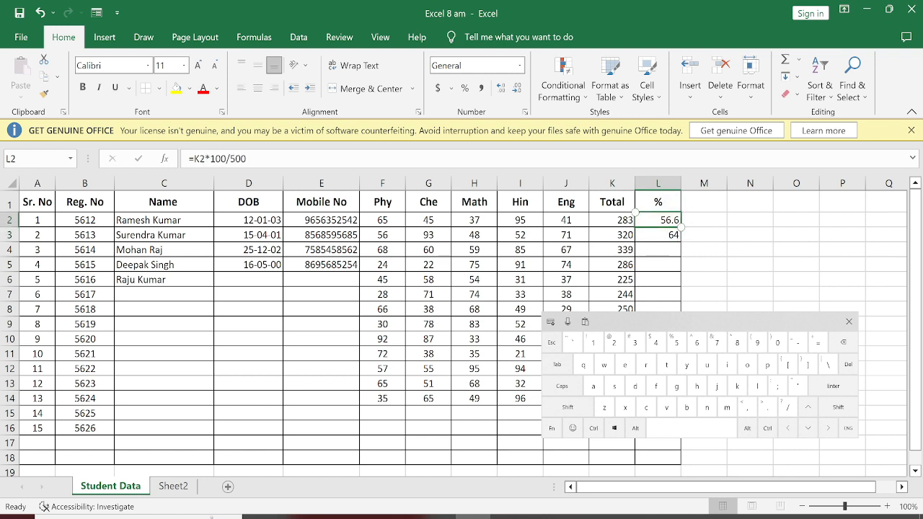
key("Down")
double_click(691, 249)
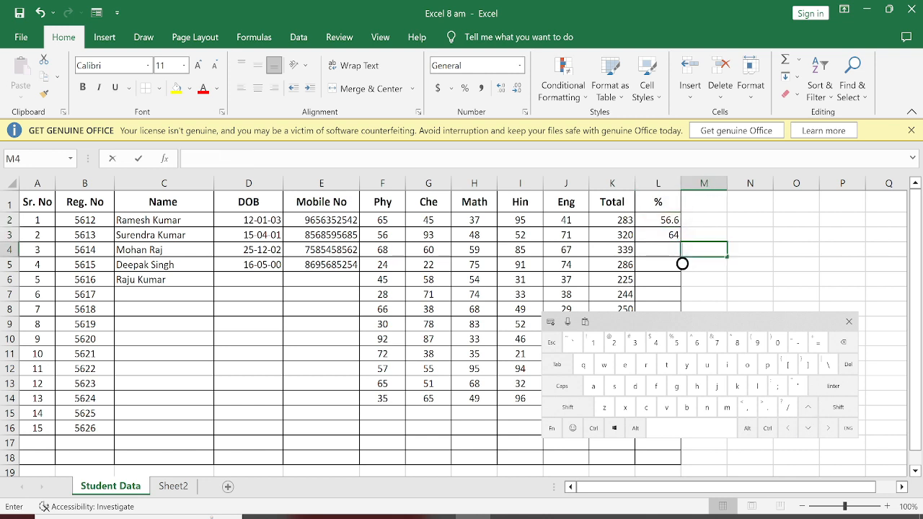
left_click(658, 235)
double_click(658, 235)
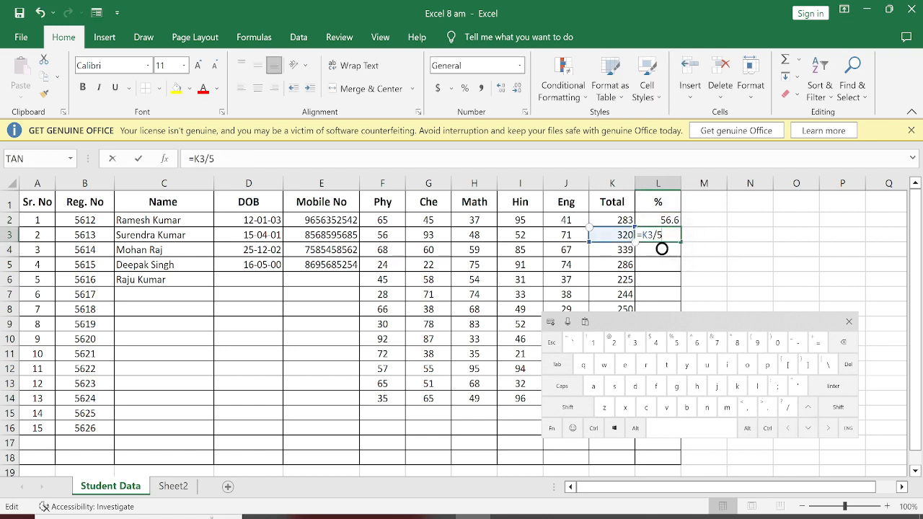
left_click(833, 386)
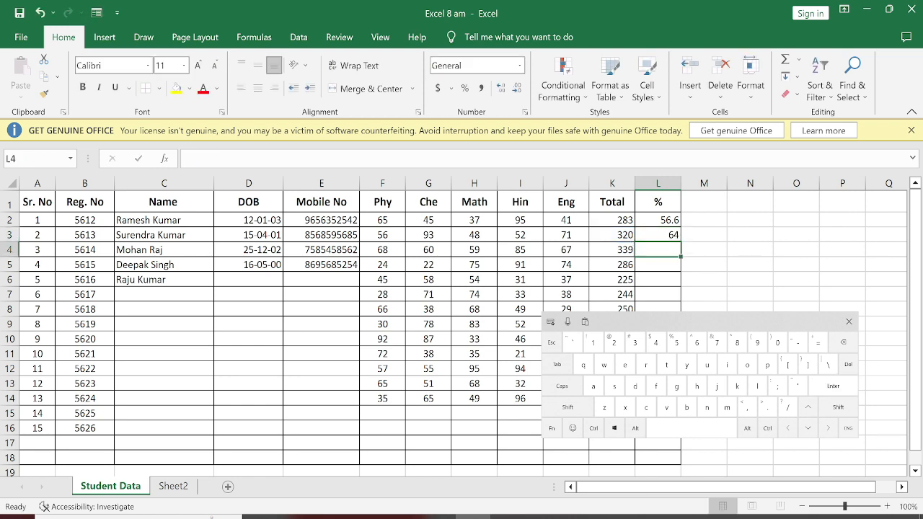
left_click(657, 220)
left_click(808, 428)
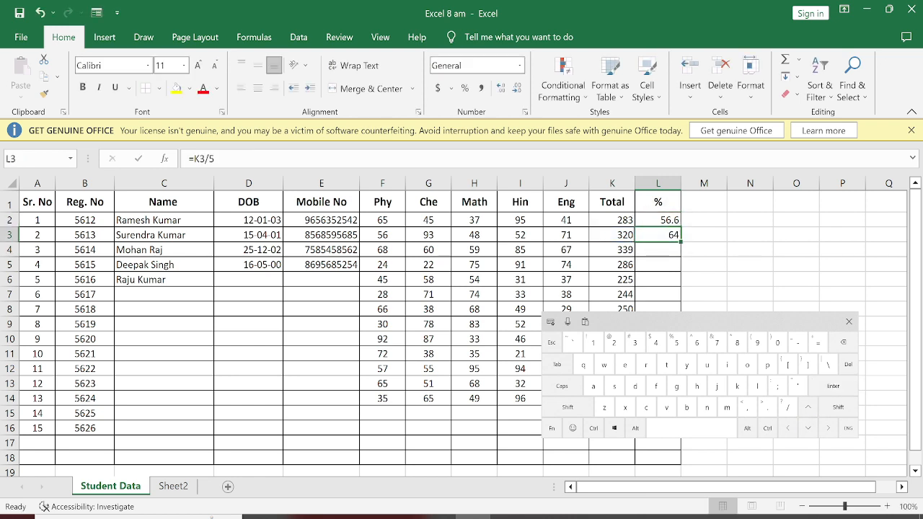
double_click(662, 241)
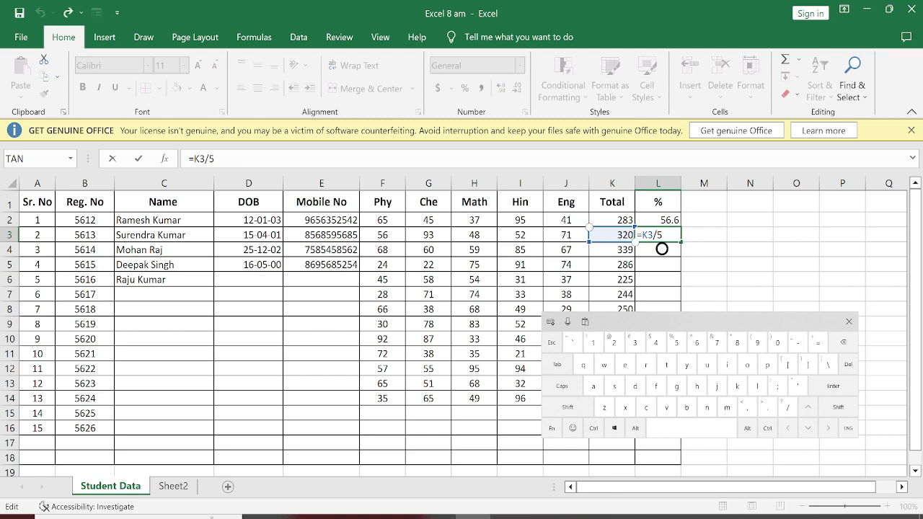
left_click(704, 249)
left_click_drag(707, 322, 437, 238)
left_click(658, 235)
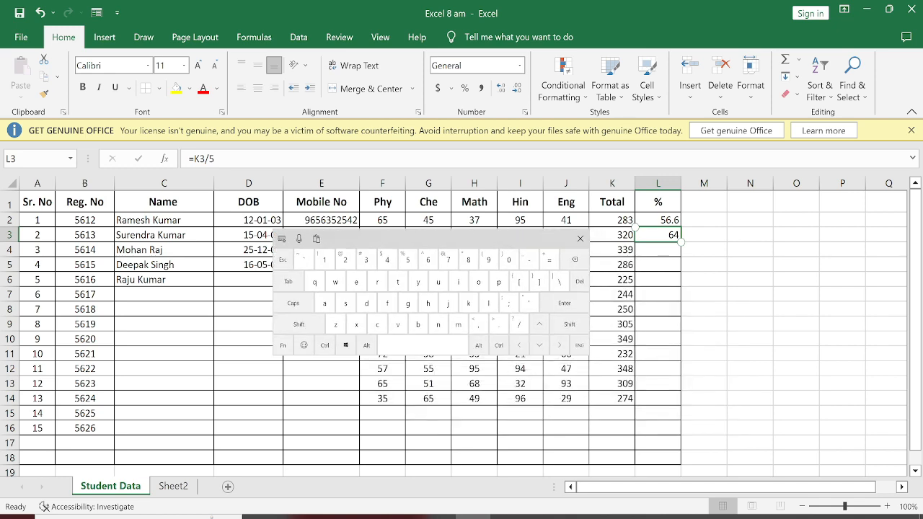
key("shift+Down")
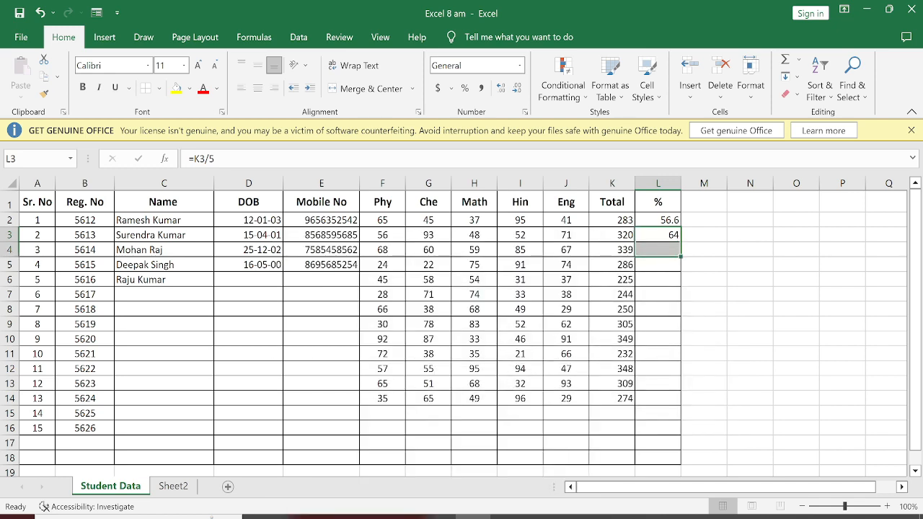
left_click(659, 250)
left_click(659, 250)
left_click(704, 265)
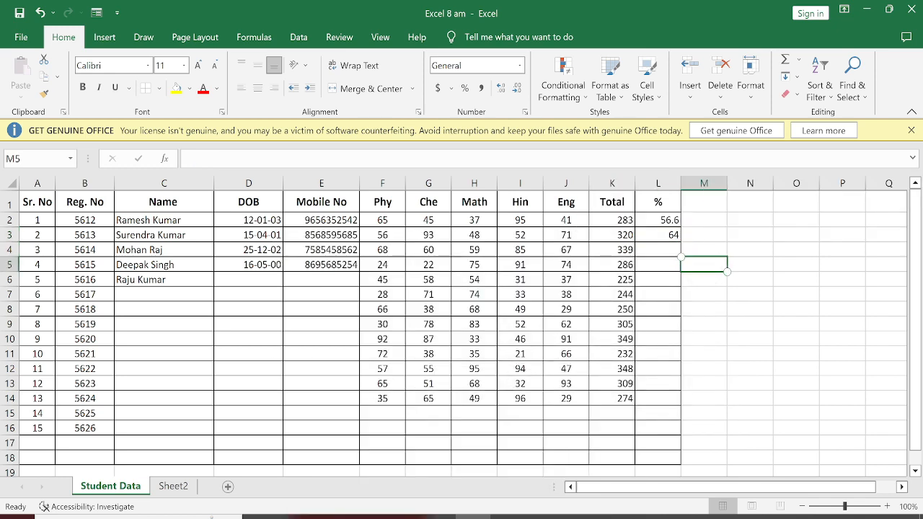
left_click(660, 237)
left_click(660, 235)
left_click(659, 236)
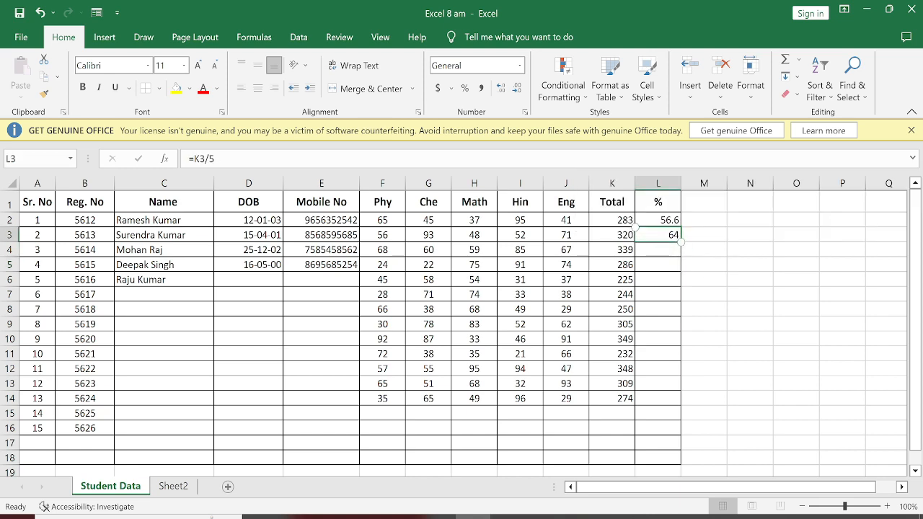
double_click(709, 264)
left_click(708, 264)
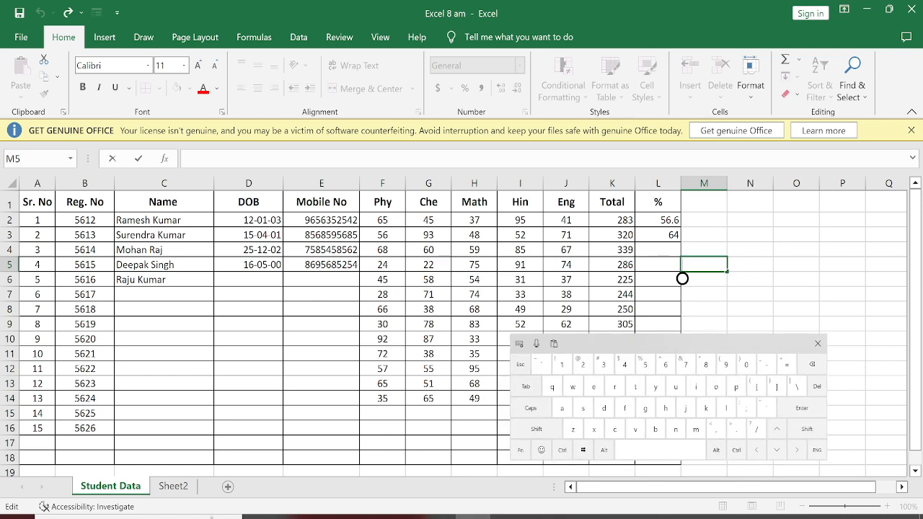
left_click(658, 235)
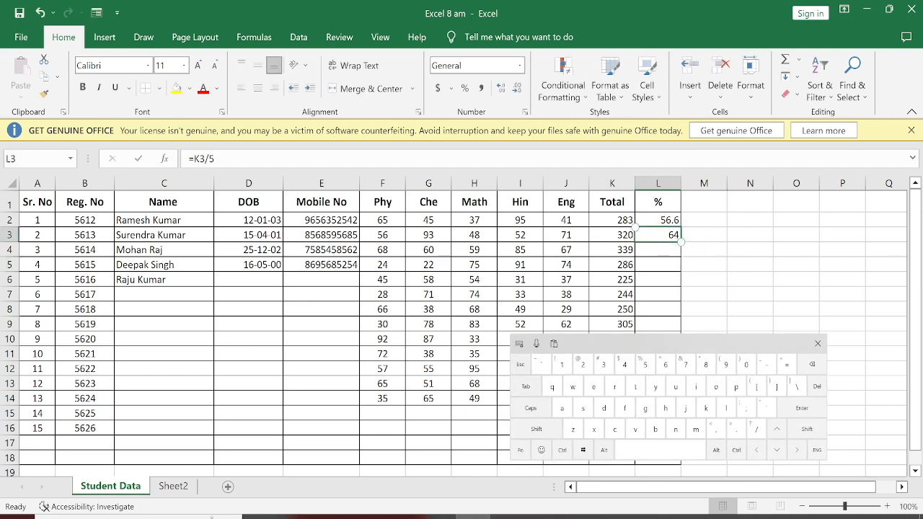
left_click(536, 429)
left_click_drag(649, 344, 381, 310)
left_click(656, 398)
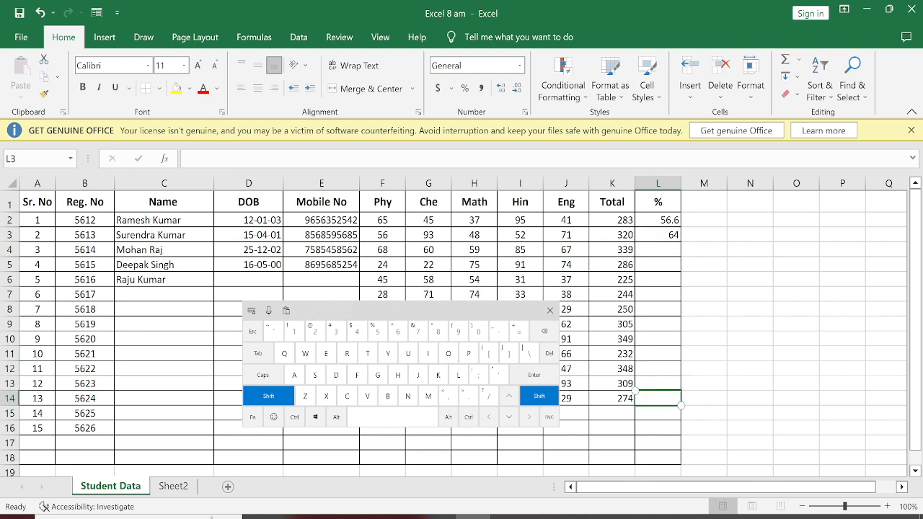
left_click(658, 235)
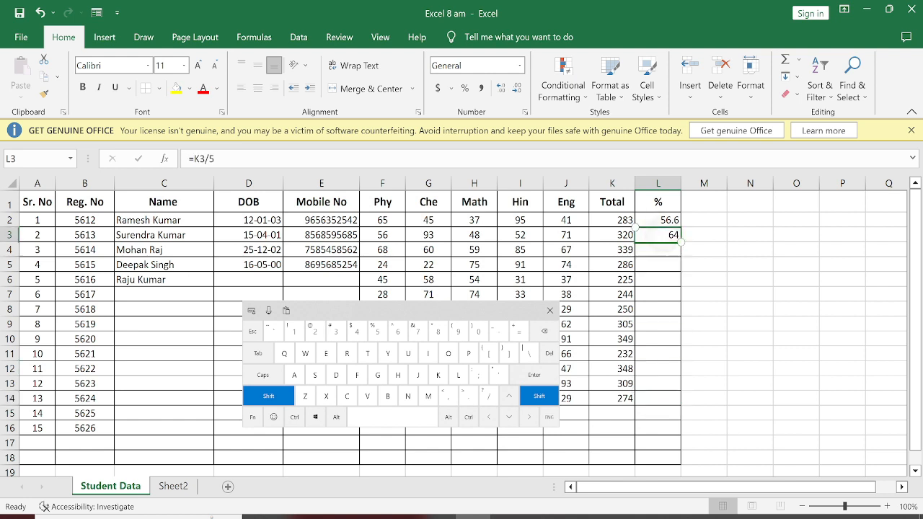
left_click(658, 398)
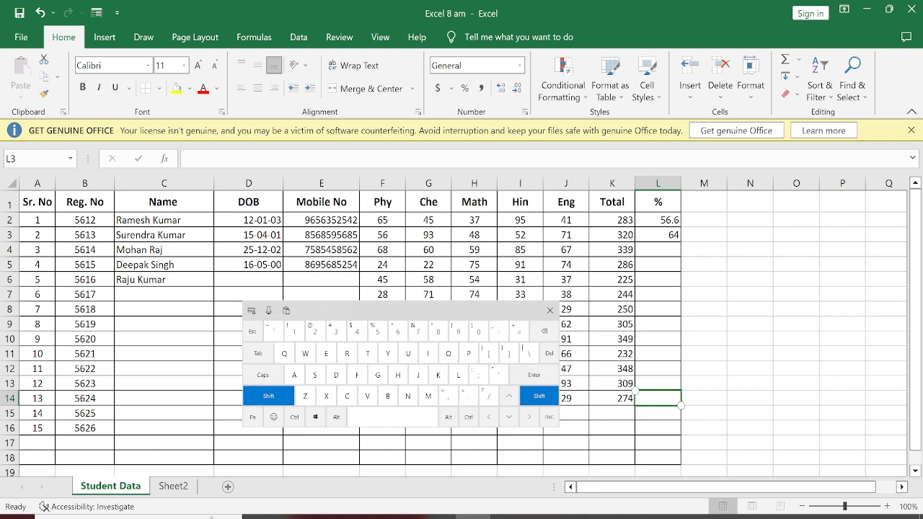
left_click(551, 311)
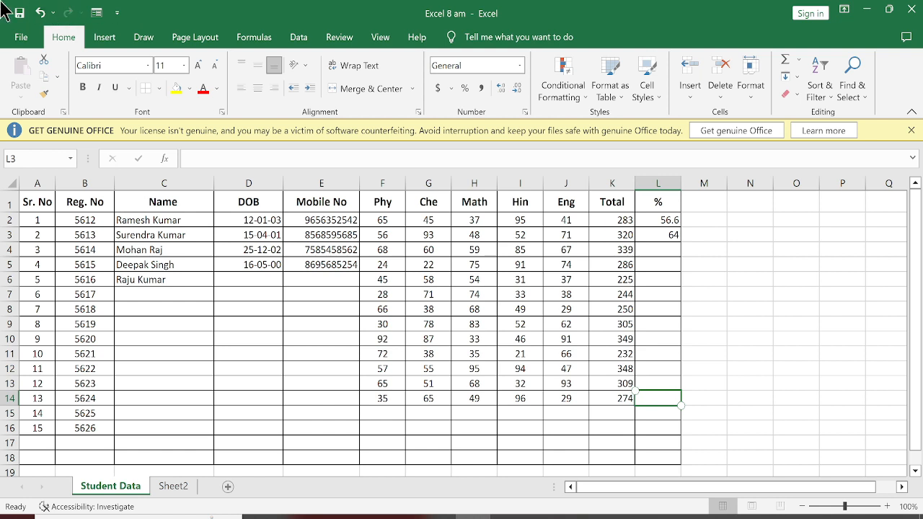
left_click(655, 235, "shift")
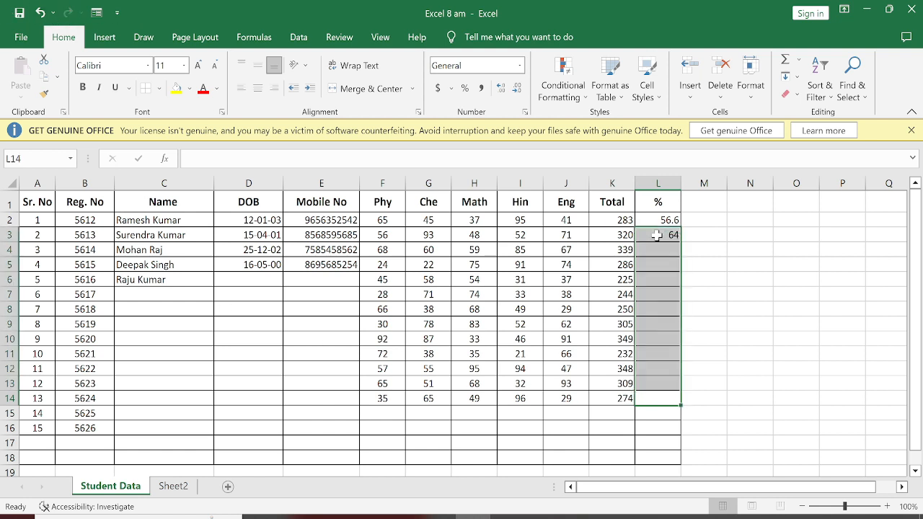
left_click(643, 311, "shift")
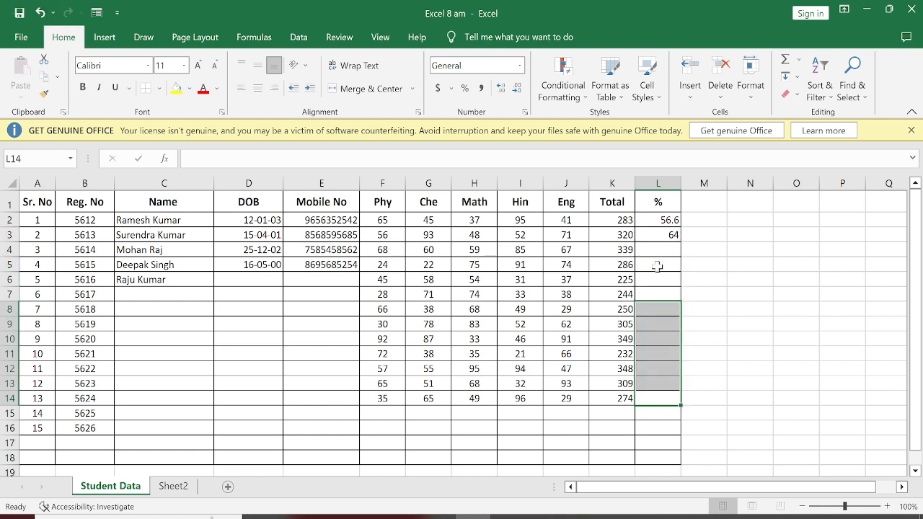
left_click(667, 280, "shift")
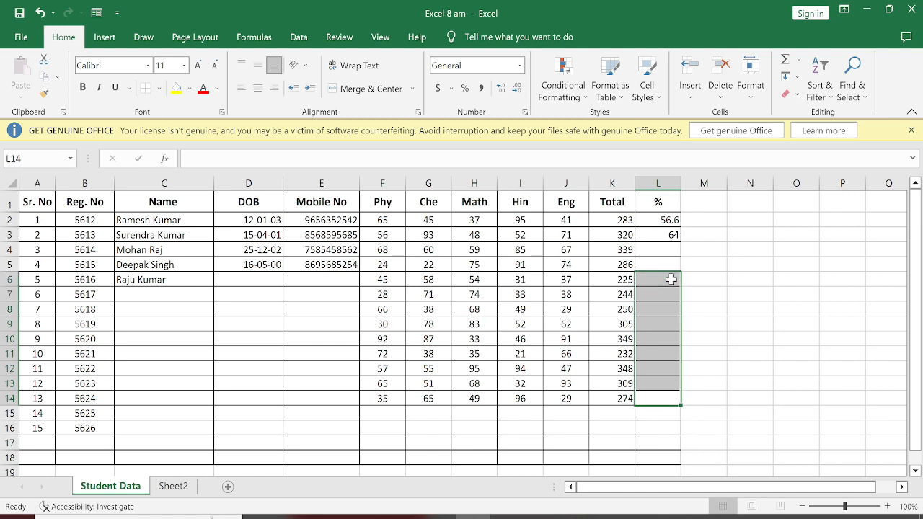
key("shift+Right")
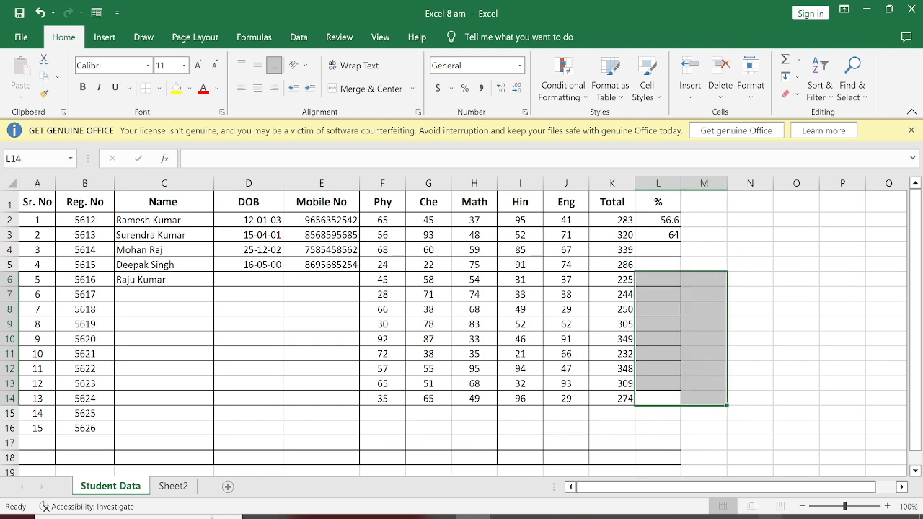
left_click(796, 517)
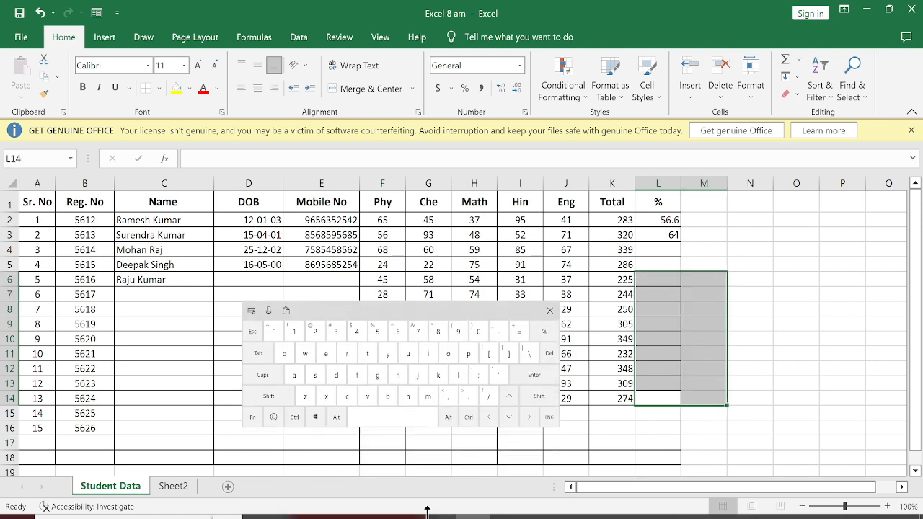
left_click(266, 398)
left_click(599, 371)
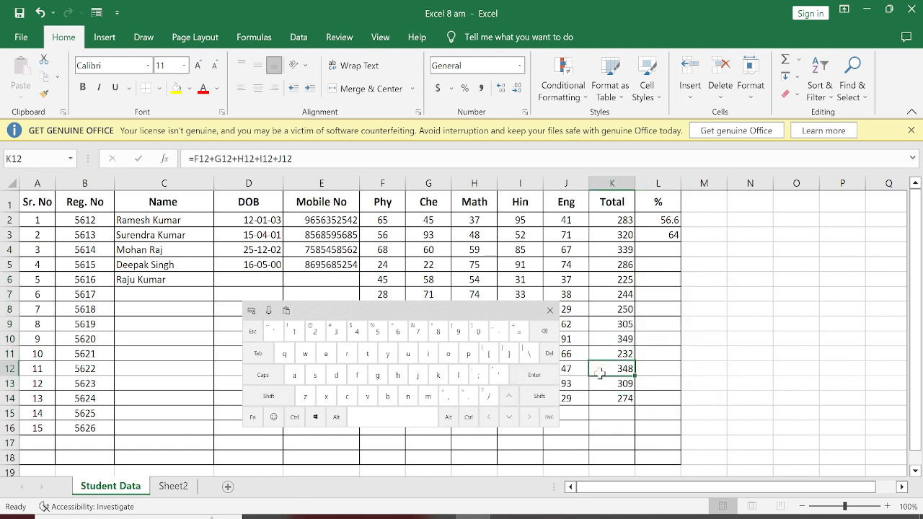
left_click(550, 310)
Fill the percentage formula from L3 down through L14 for the remaining students.
left_click_drag(652, 235, 667, 397)
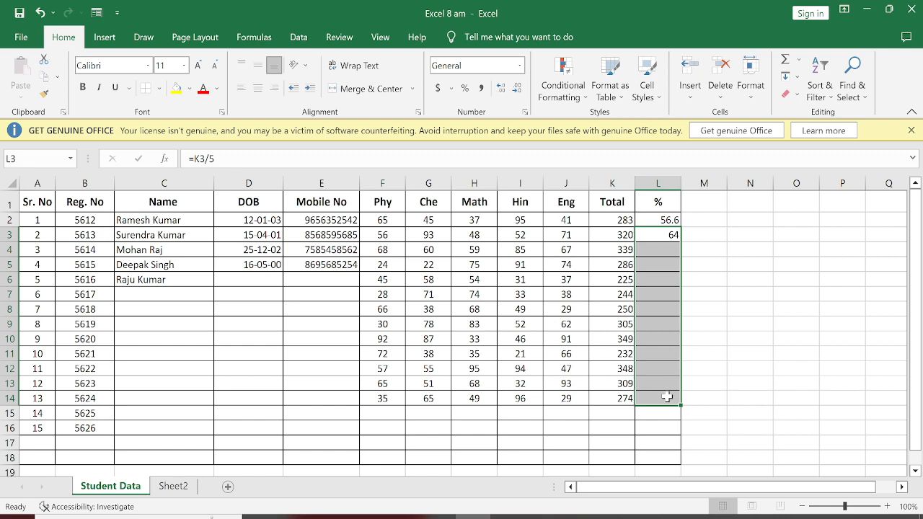
left_click(790, 76)
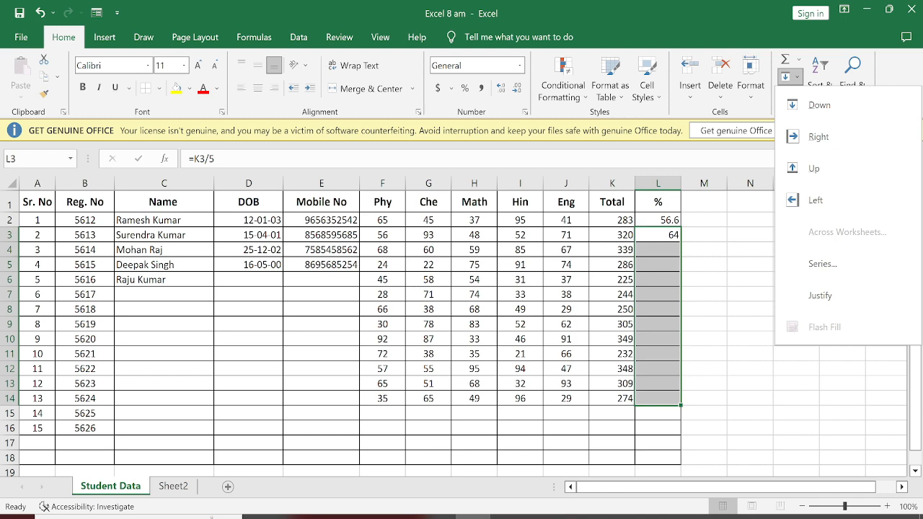
key("Escape")
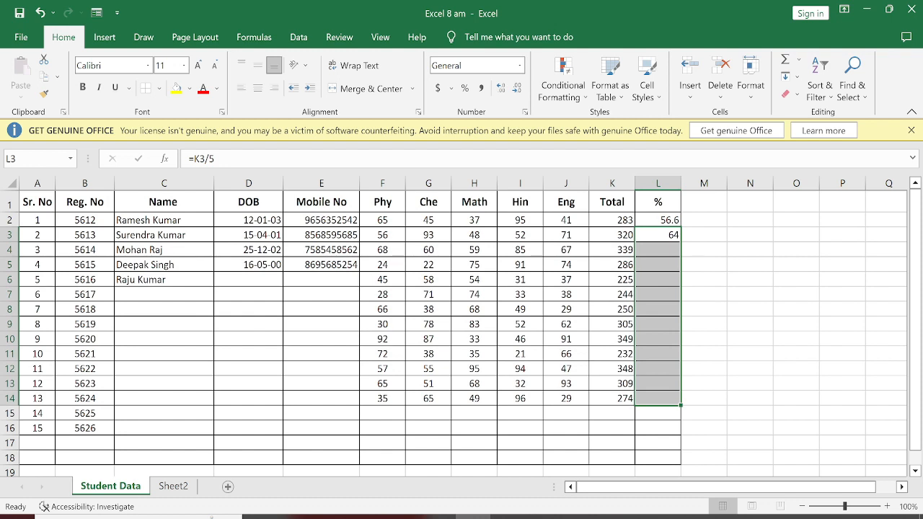
key("ctrl+d")
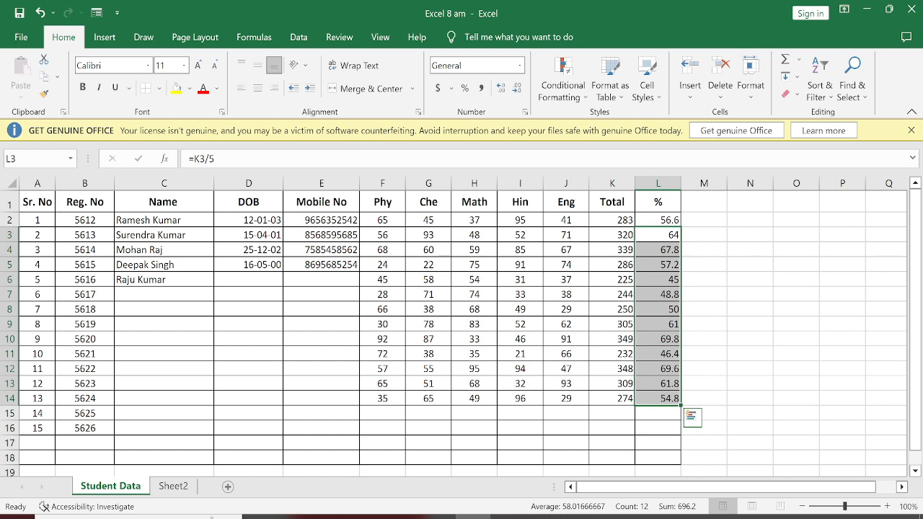
left_click(383, 295)
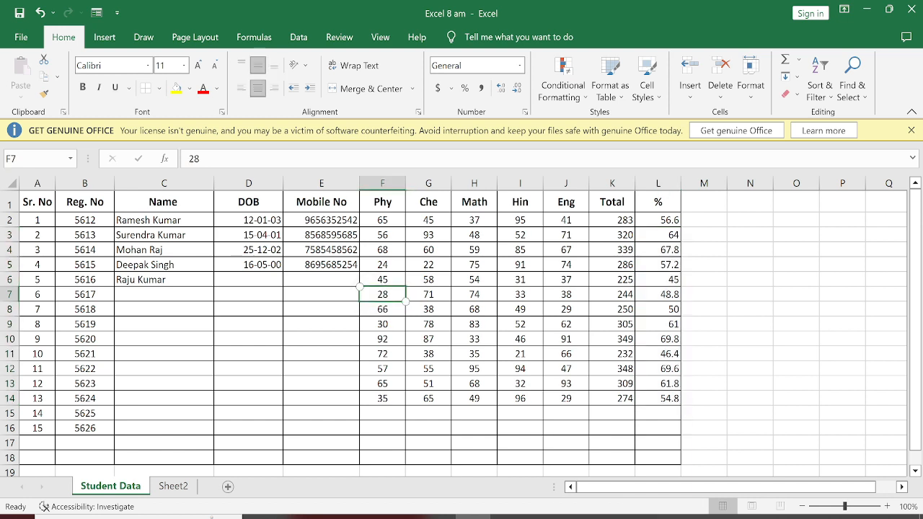
left_click(520, 354)
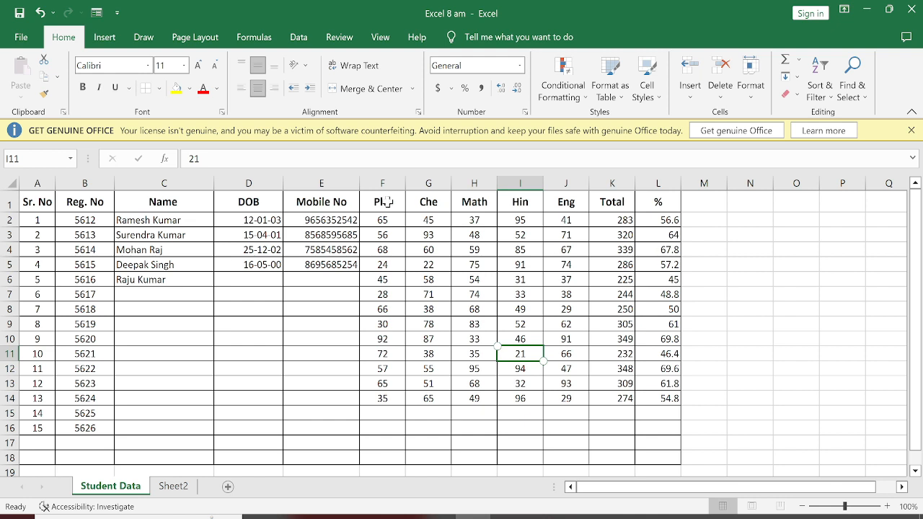
Apply a Less Than 30 conditional formatting rule with Red Text to the subject marks in F2:J14.
left_click_drag(390, 218, 560, 404)
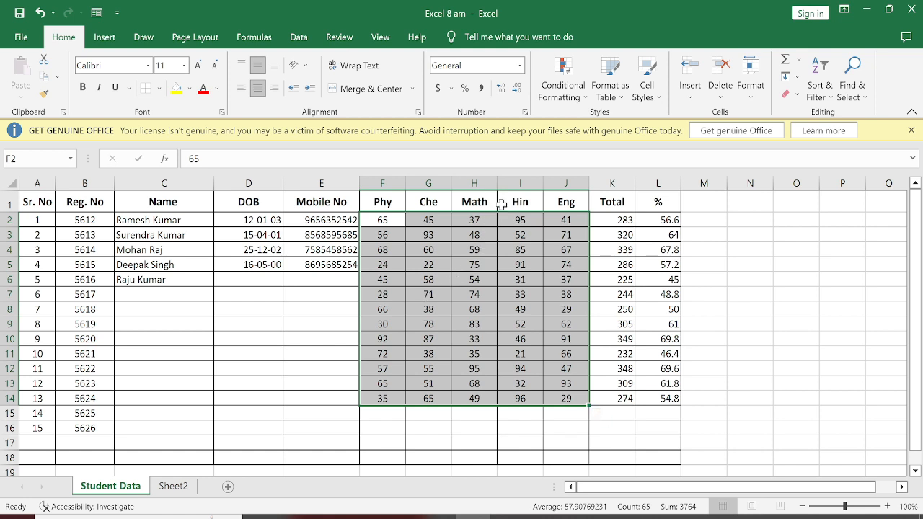
left_click(556, 86)
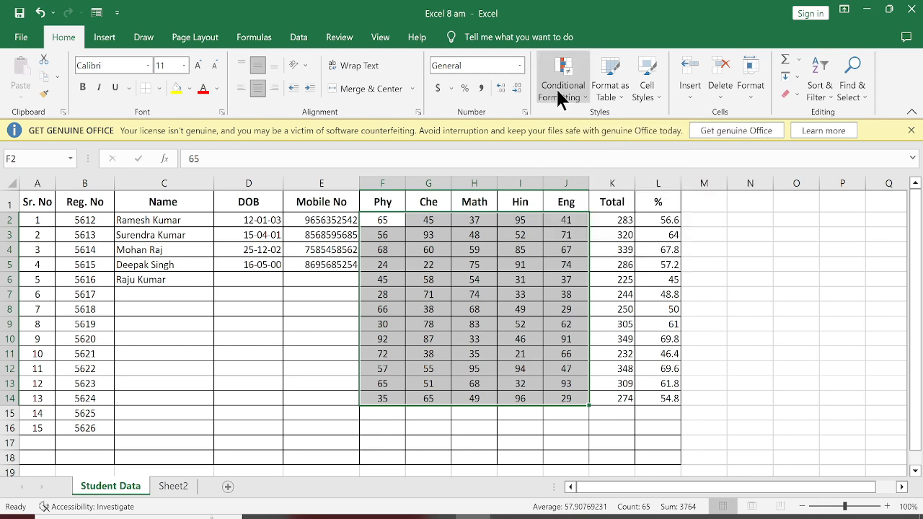
mouse_move(658, 124)
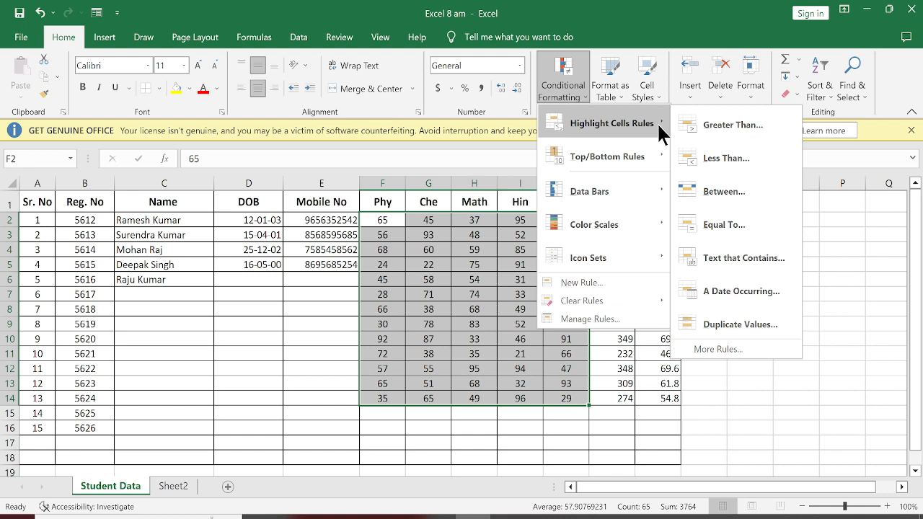
mouse_move(586, 166)
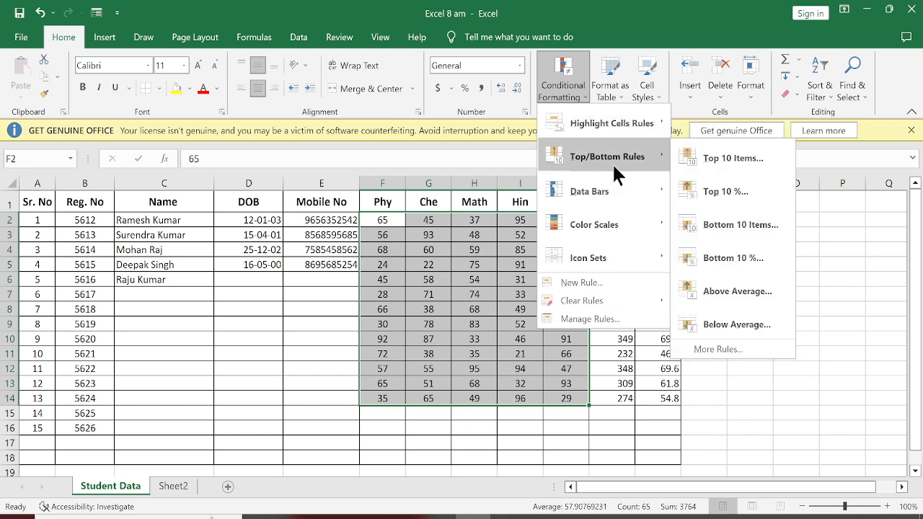
mouse_move(603, 128)
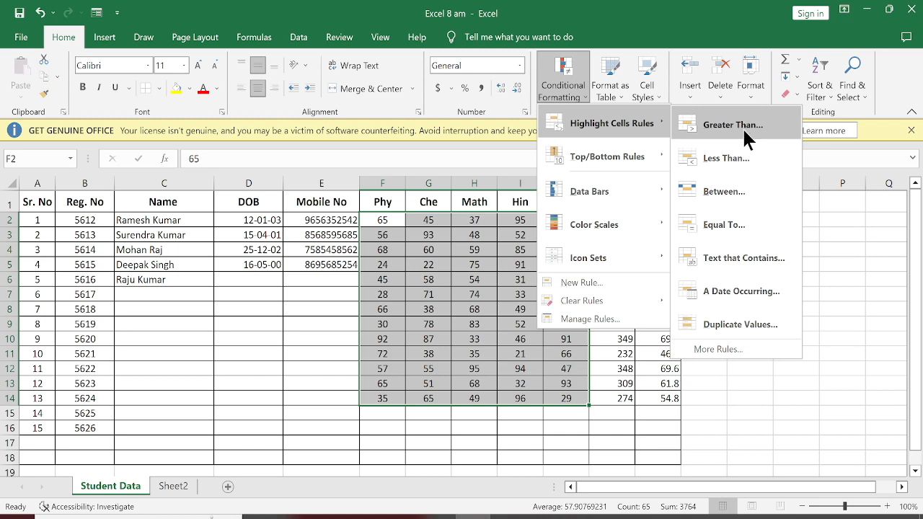
left_click(743, 153)
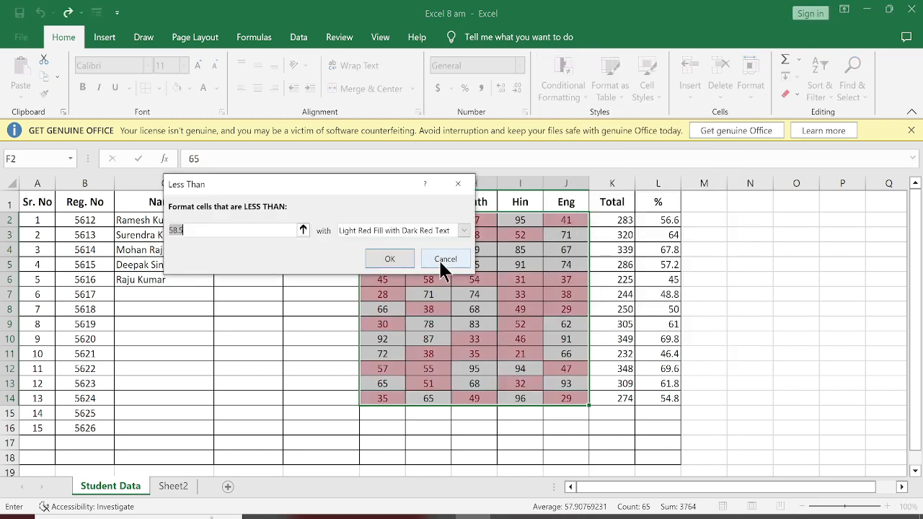
type("30")
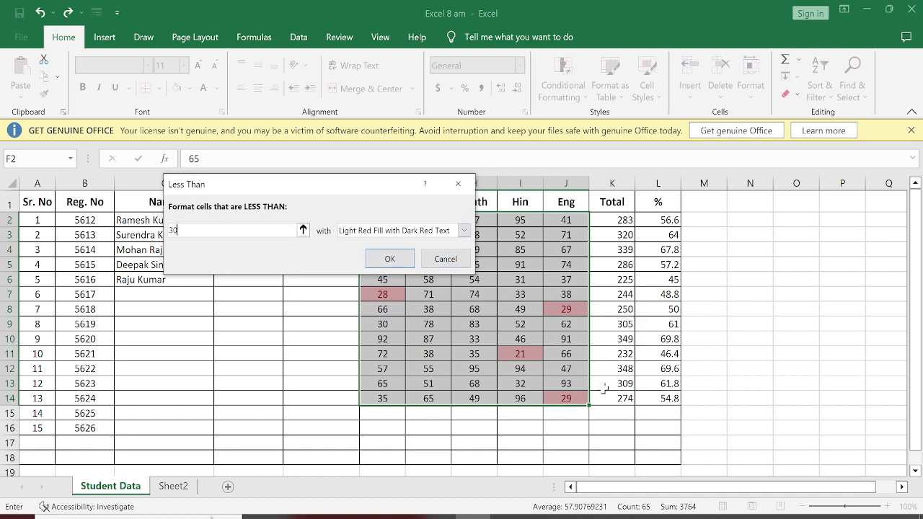
left_click(369, 230)
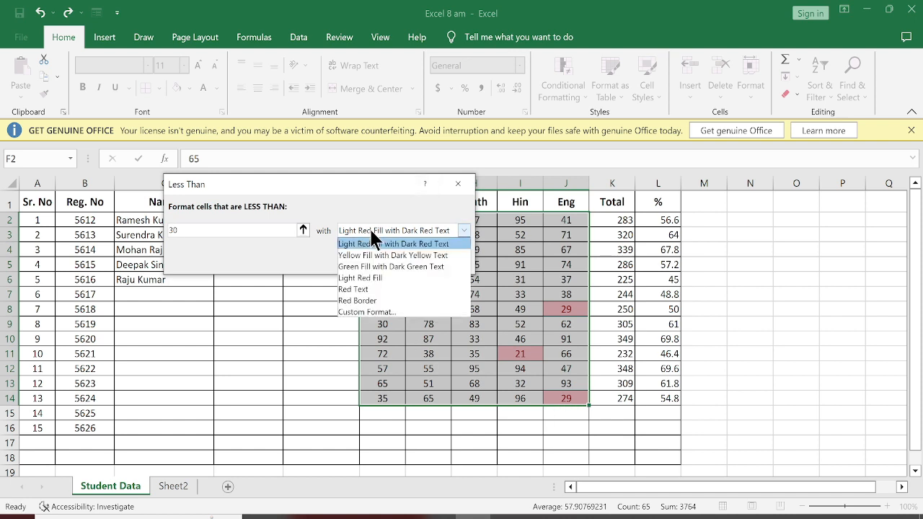
left_click(357, 292)
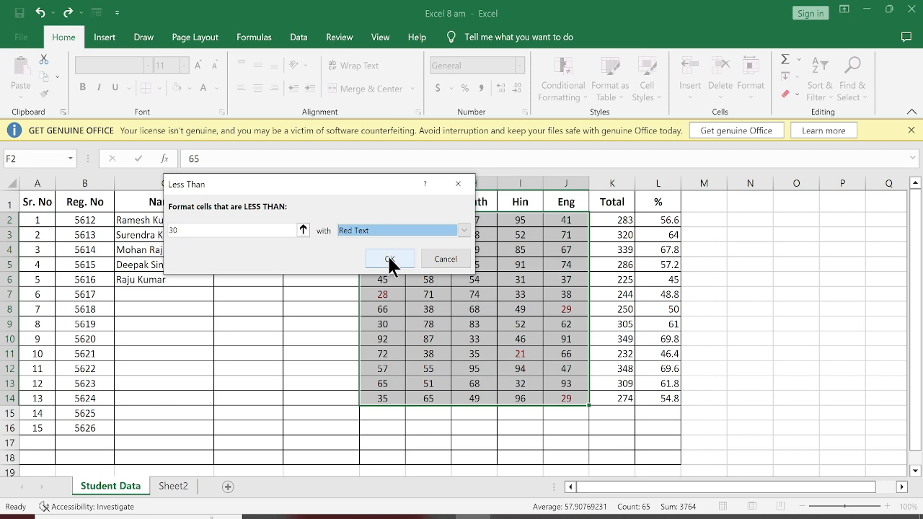
left_click(388, 260)
left_click(296, 345)
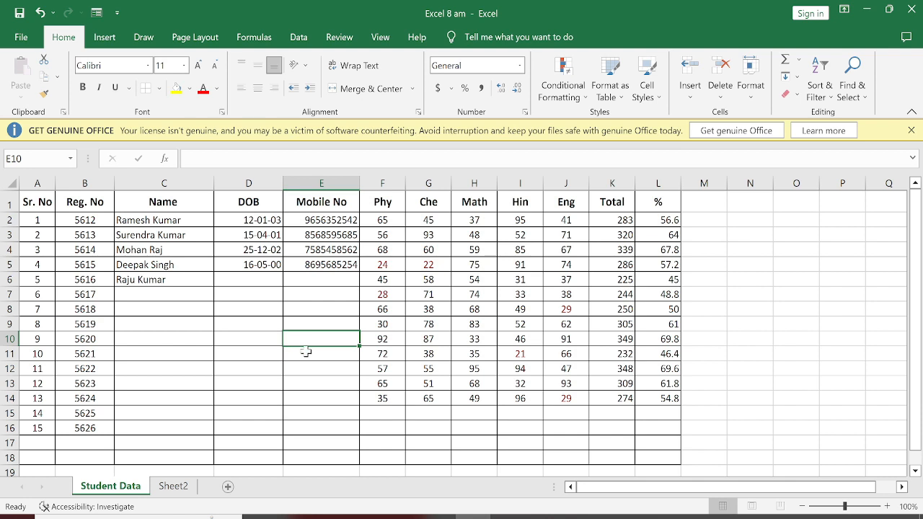
Change the second student's Chemistry mark in G3 to 13 to test the conditional formatting.
left_click(428, 238)
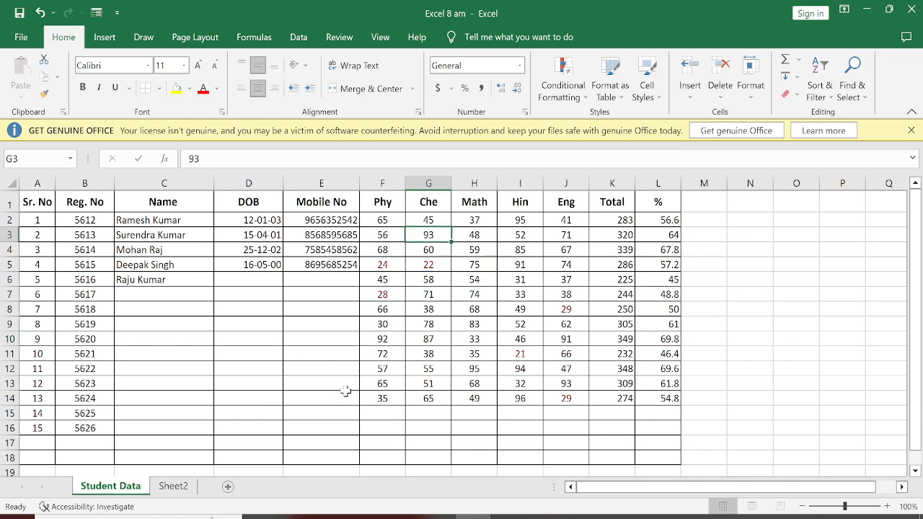
type("13")
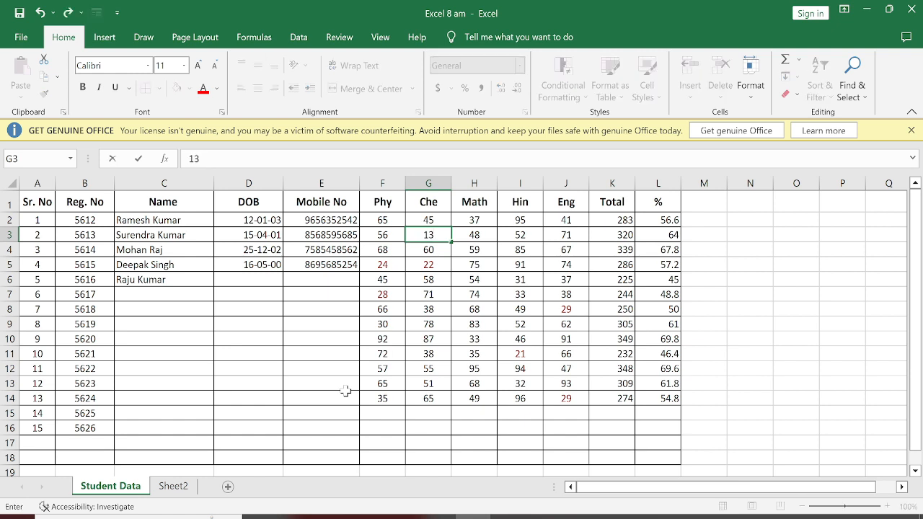
key("Return")
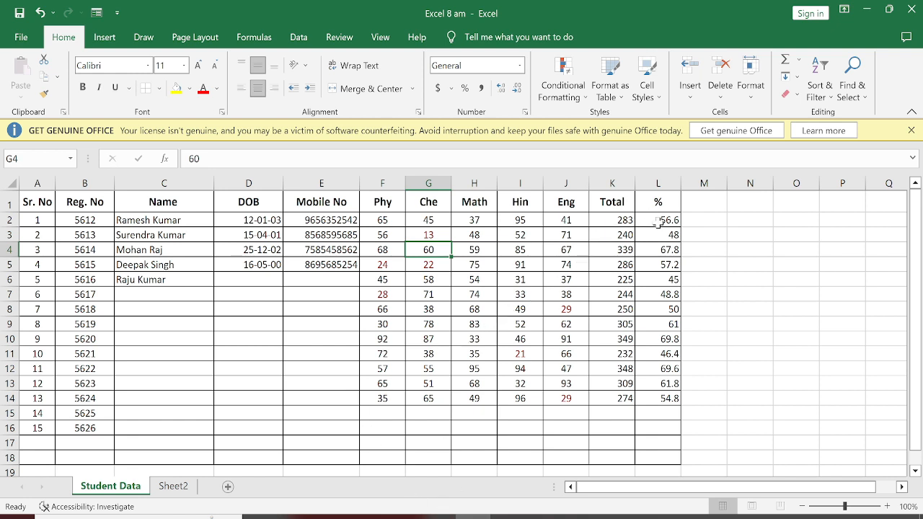
Apply a Less Than 30 conditional formatting rule with Light Red Fill with Dark Red Text to the percentages in L2:L14.
left_click_drag(656, 225, 644, 399)
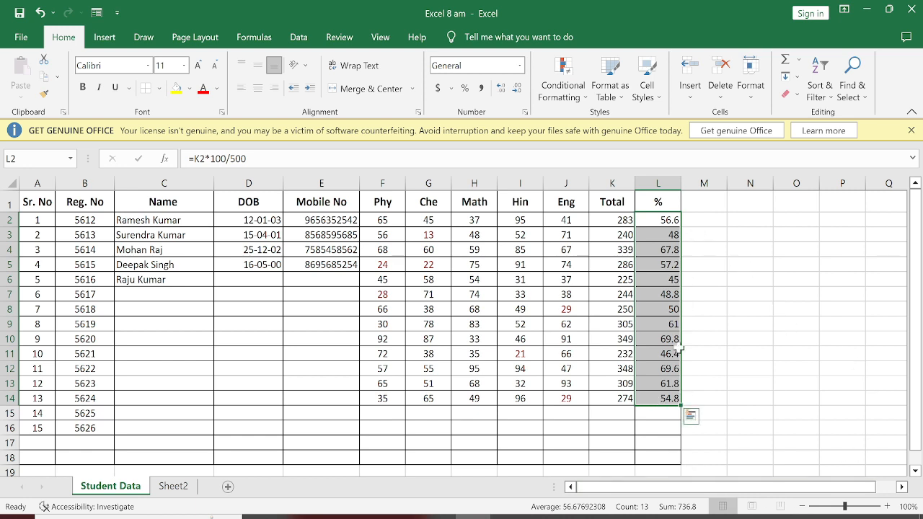
left_click(546, 82)
mouse_move(645, 126)
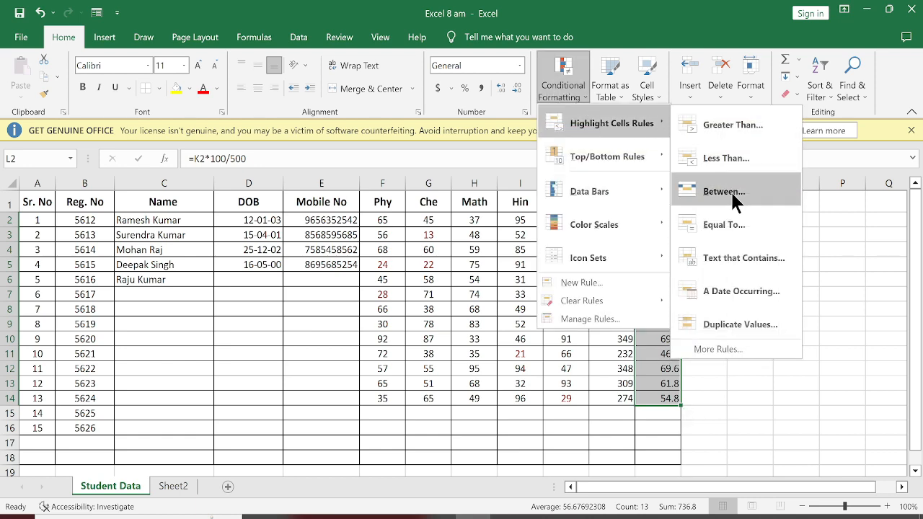
left_click(736, 160)
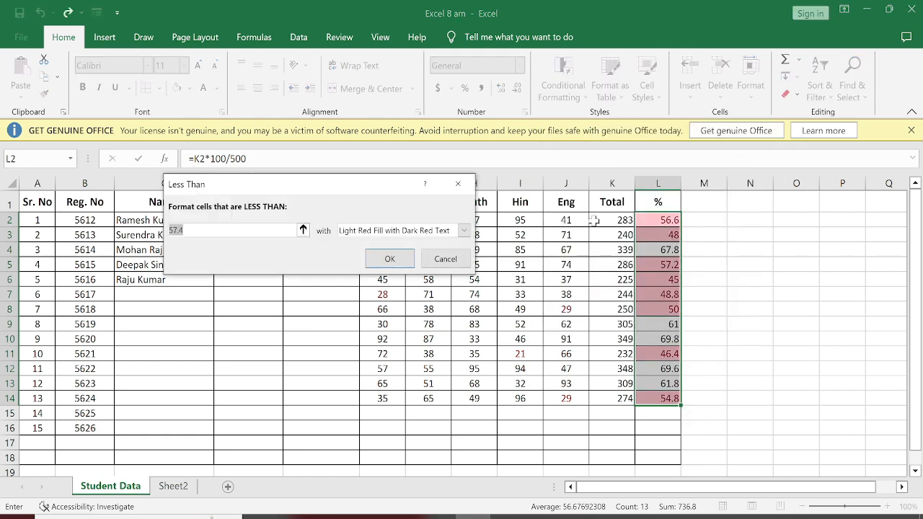
type("30")
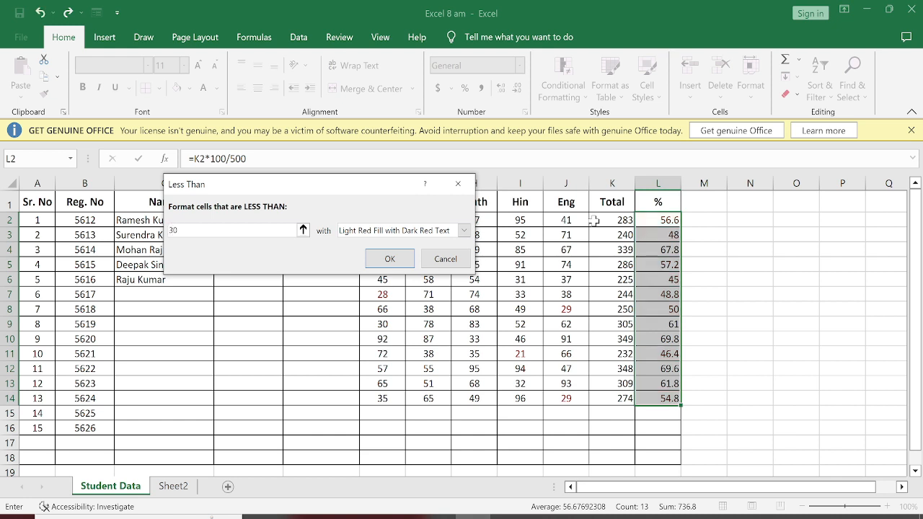
key("Return")
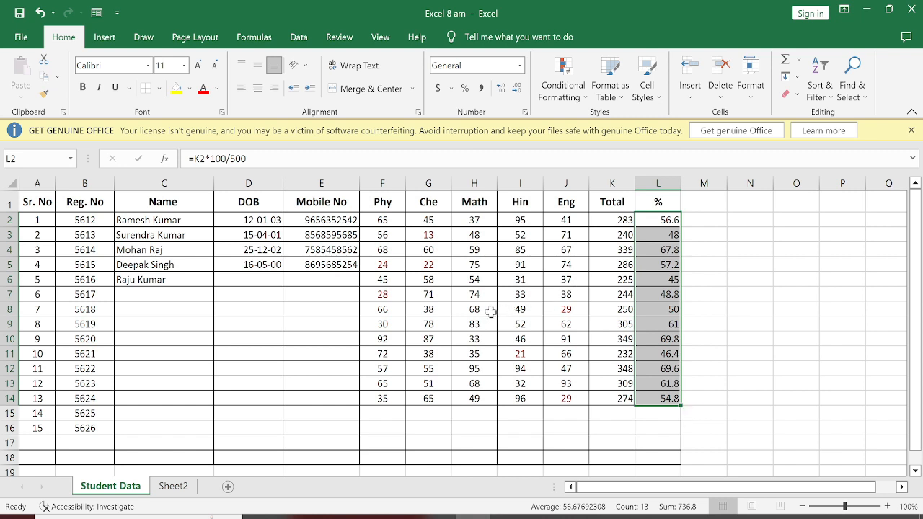
Change the second student's Hindi mark in I3 to 12 and English mark in J3 to 34.
left_click(514, 231)
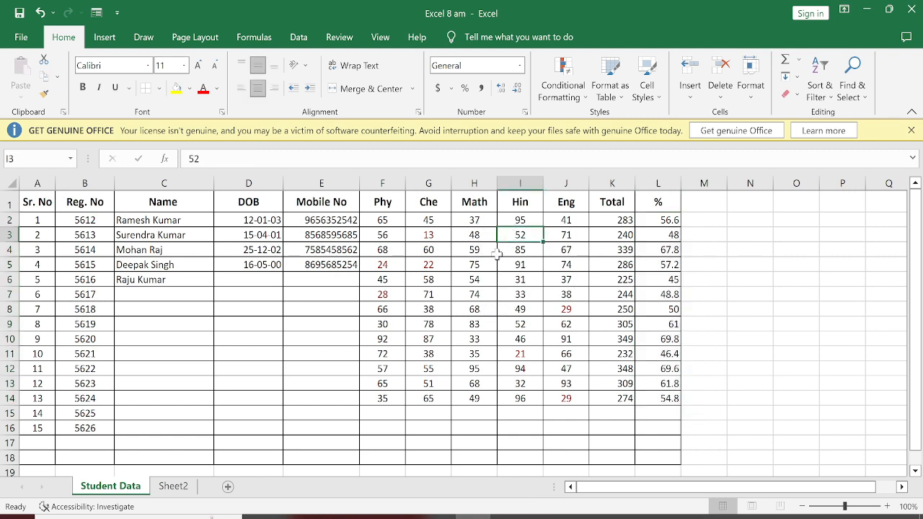
type("12")
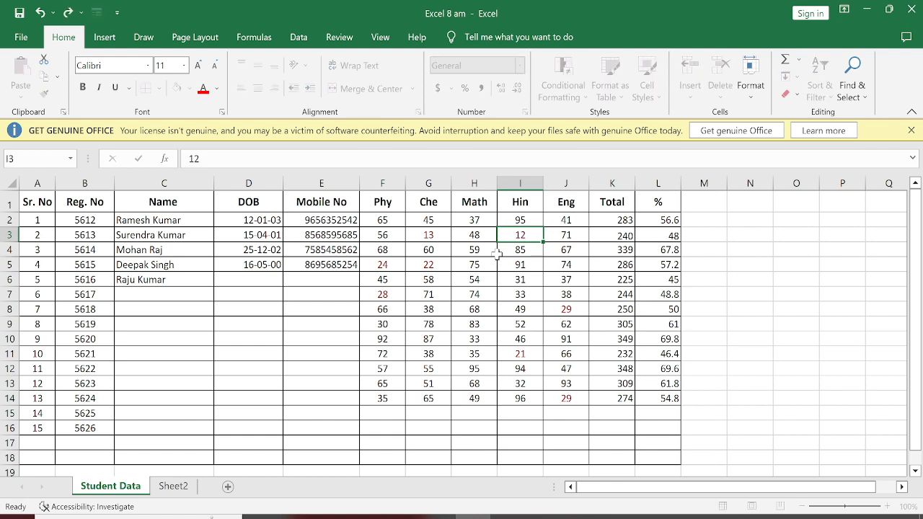
key("Return")
key("Down")
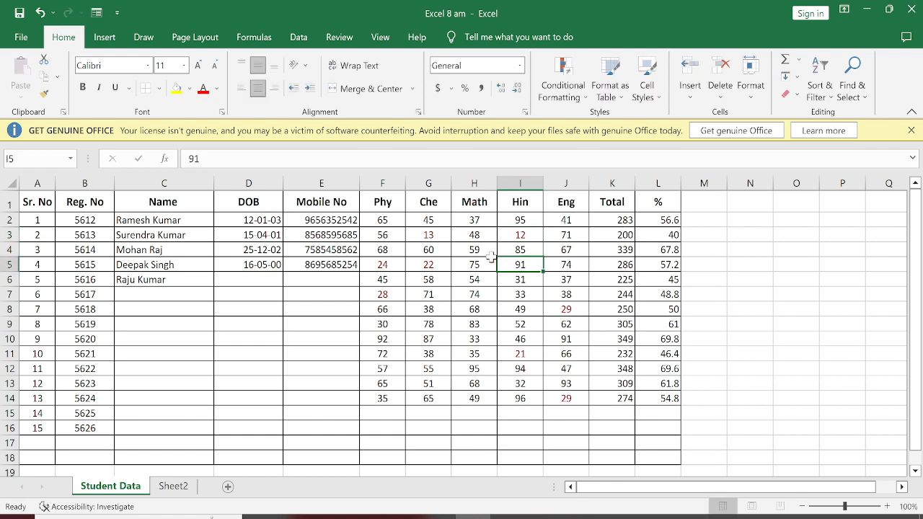
left_click(568, 232)
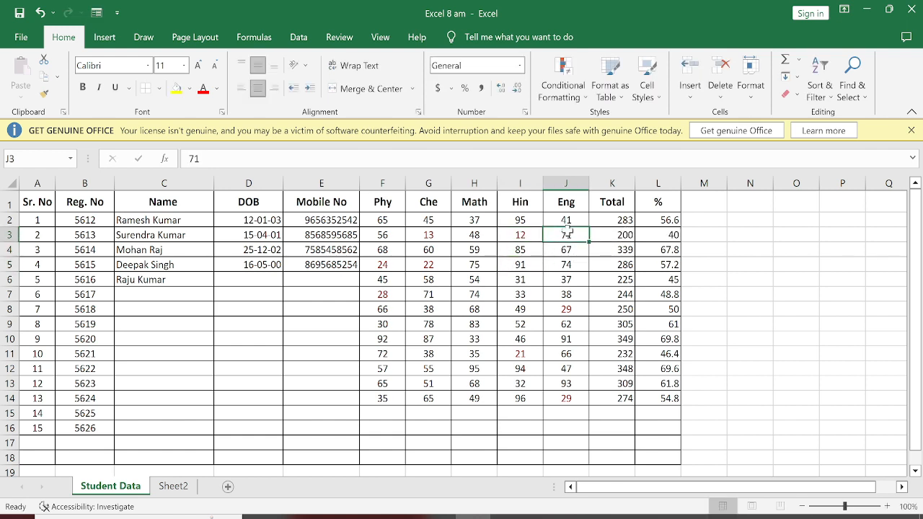
type("34")
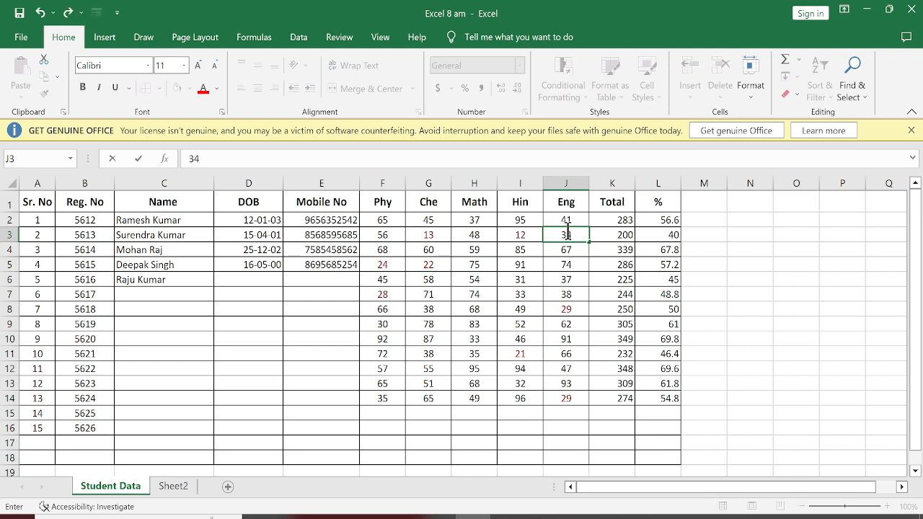
key("Return")
Change the second student's Physics mark in F3 to 23 to test the percentage highlighting rule.
key("Left")
key("Left")
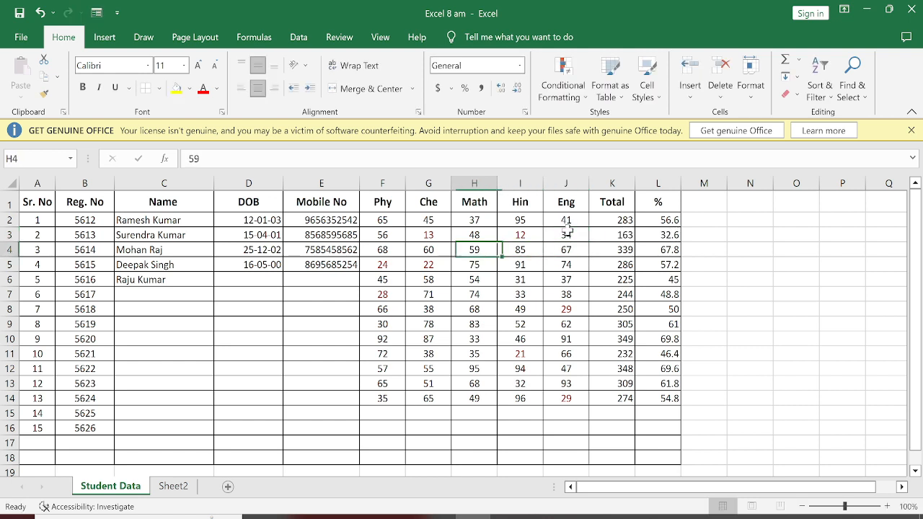
key("Left")
key("Left")
key("Up")
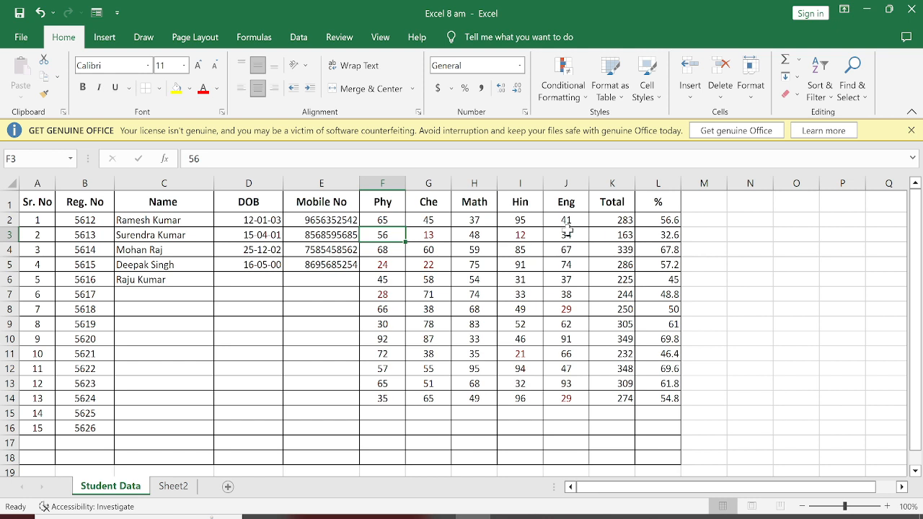
type("23")
key("Return")
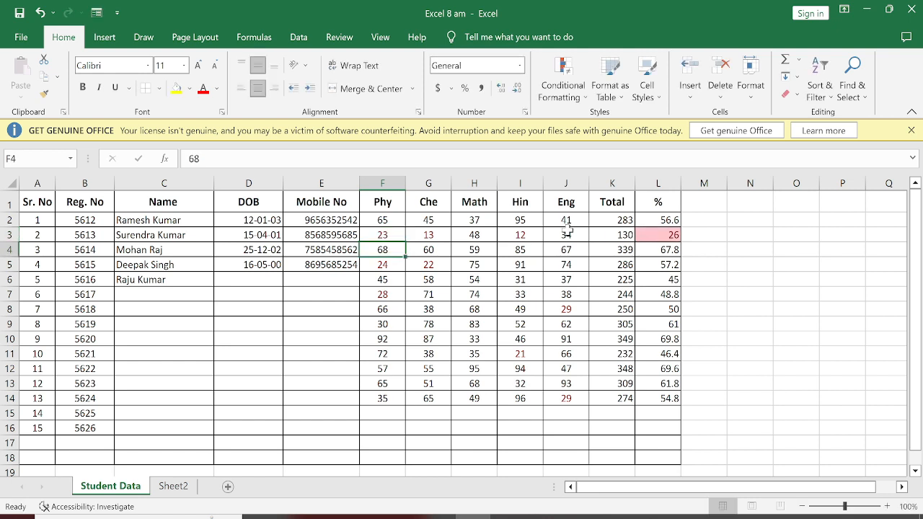